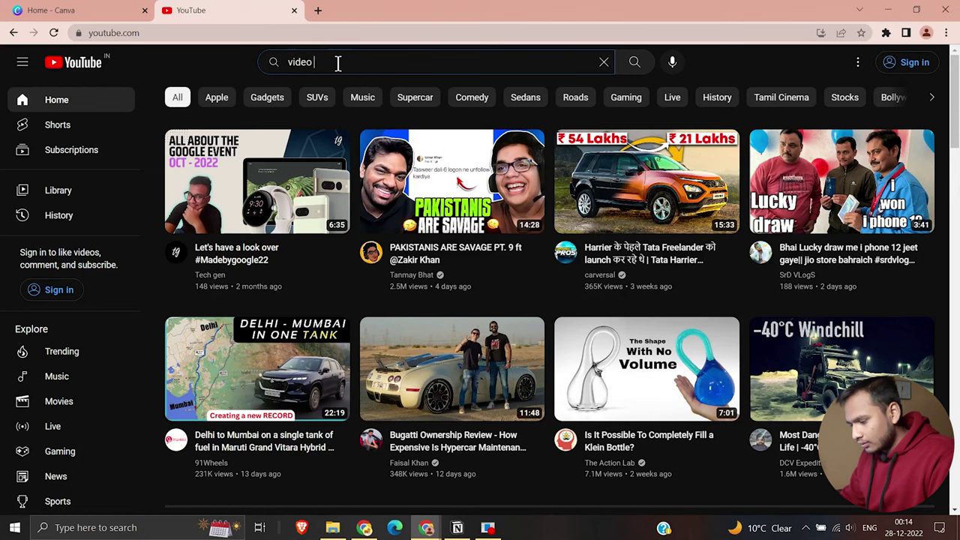
Search YouTube for "video inside a text"
text(inside a te)
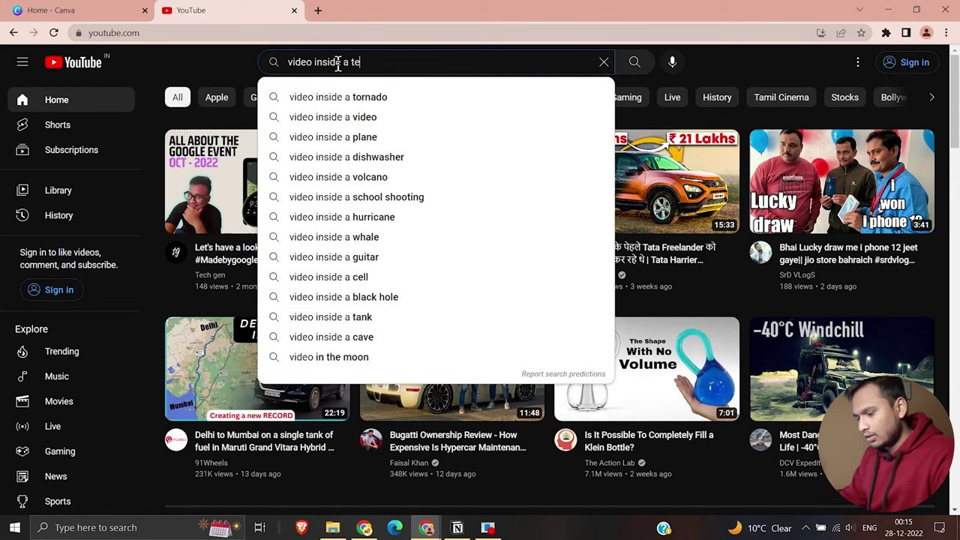
text(xt)
key(Return)
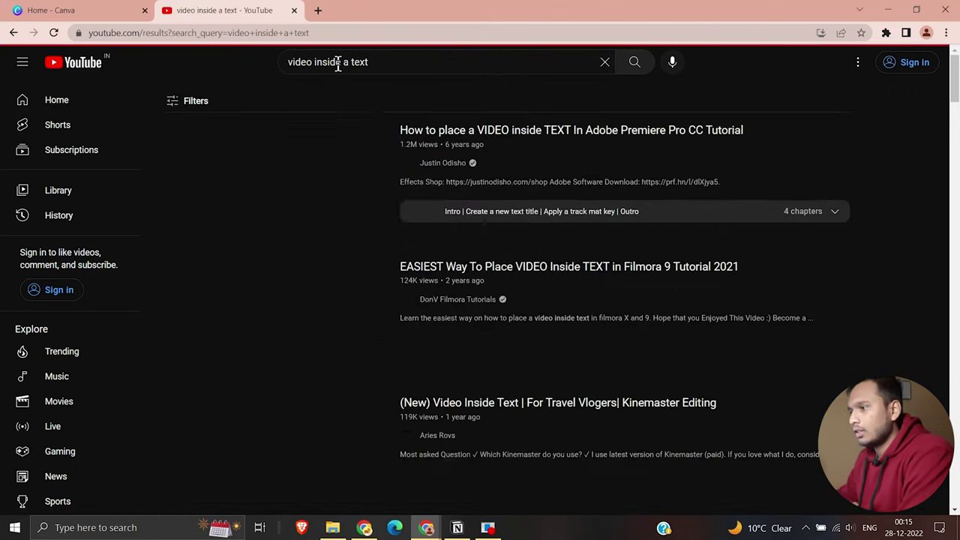
mouse_move(249, 228)
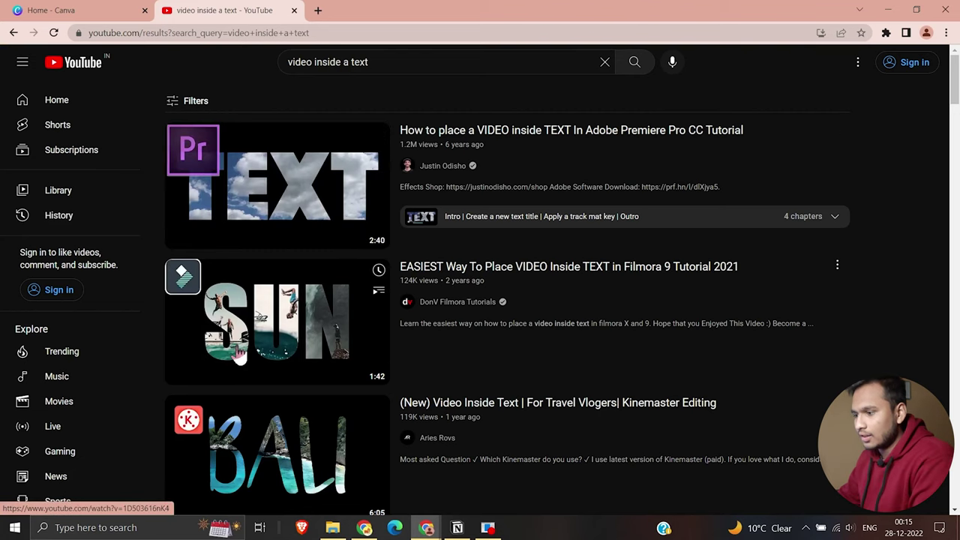
Switch to Canva, create a blank Video design and show the full collection of frames
click(71, 11)
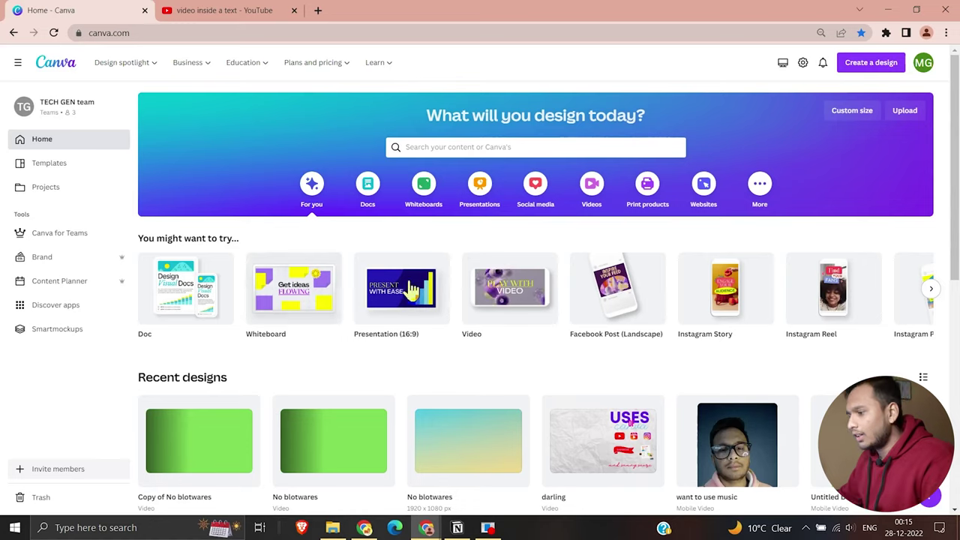
click(545, 302)
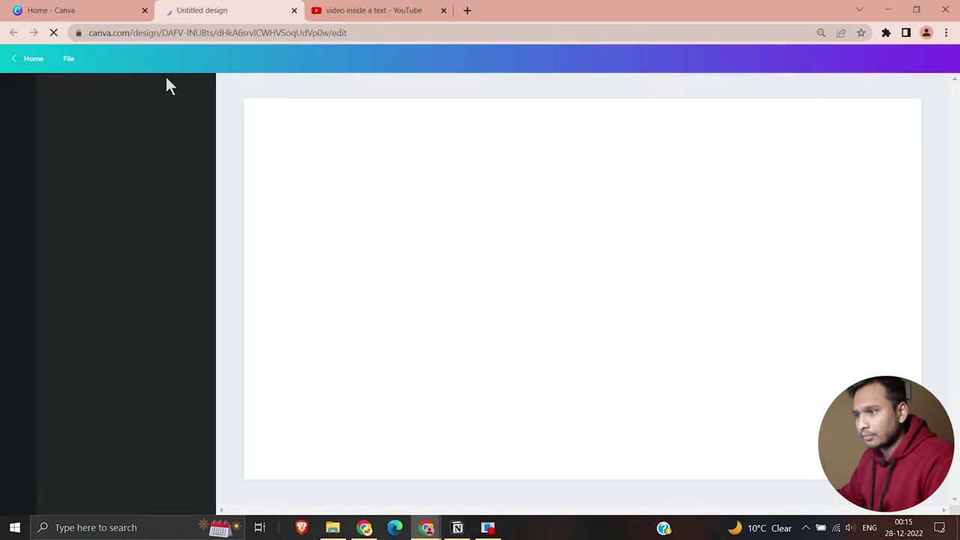
click(21, 133)
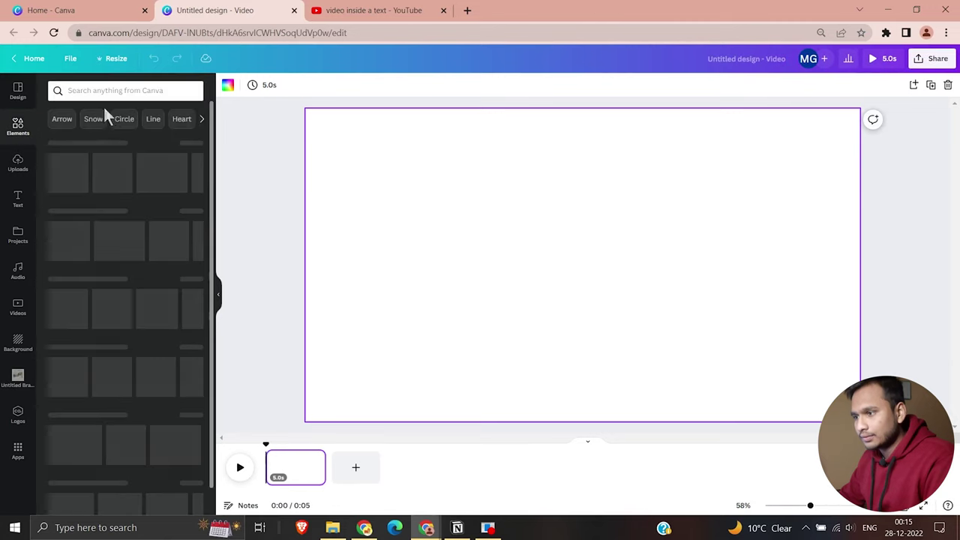
scroll(57, 274, down, 10)
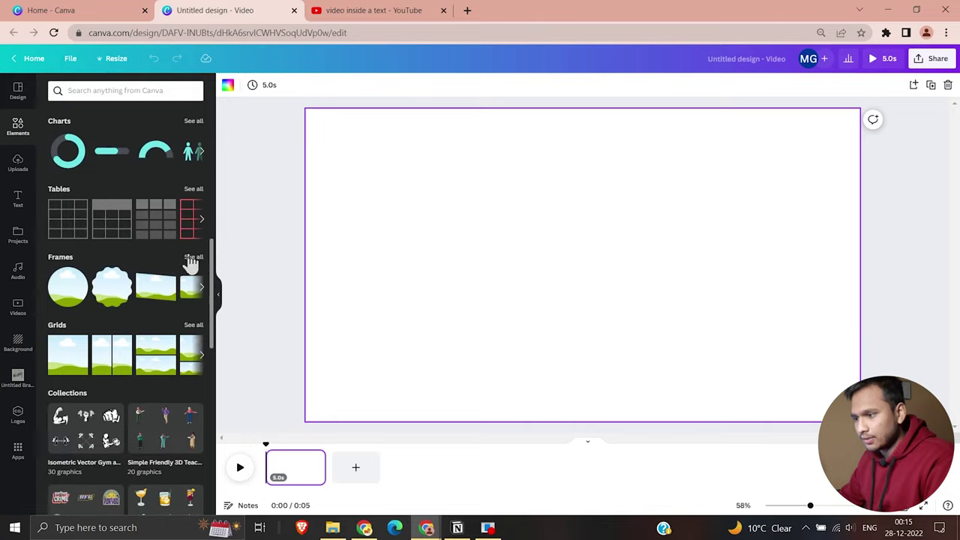
click(191, 258)
Add the letter frames M, N and O to the page, arranged in a row reading N M O
scroll(140, 341, down, 10)
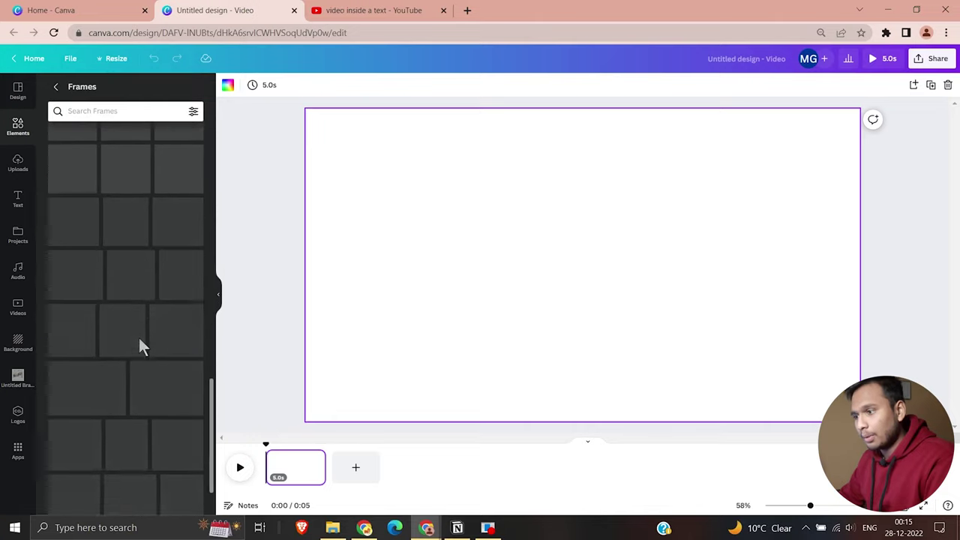
scroll(140, 346, down, 5)
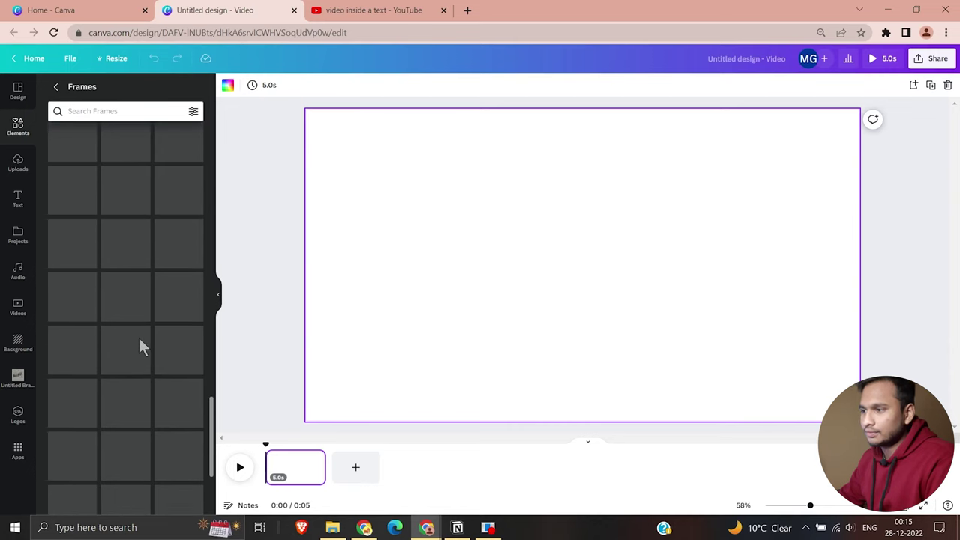
scroll(140, 345, up, 5)
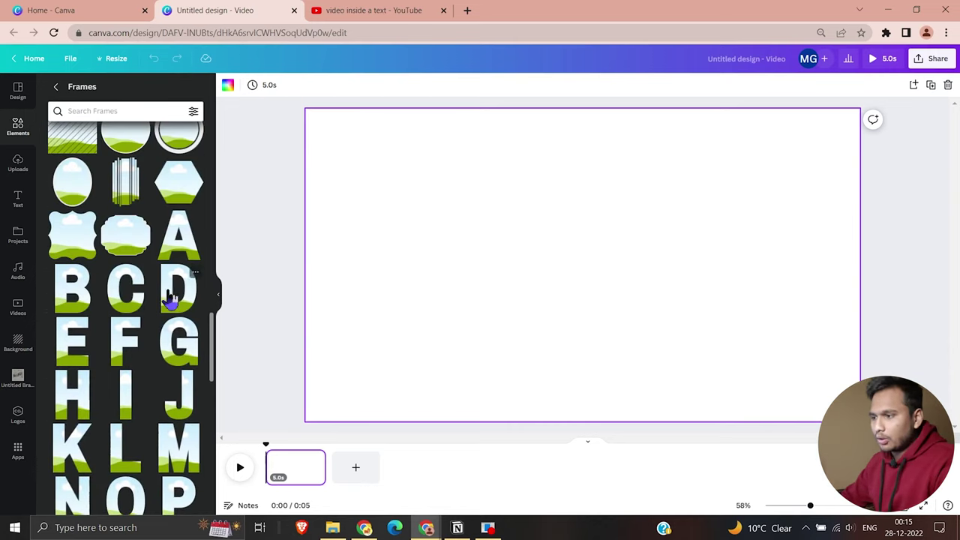
scroll(99, 396, down, 3)
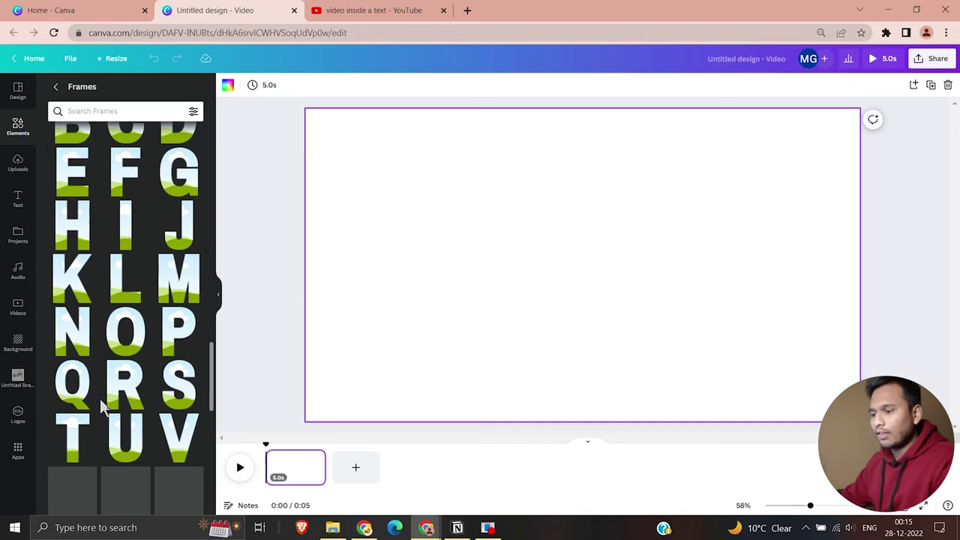
click(177, 297)
click(89, 350)
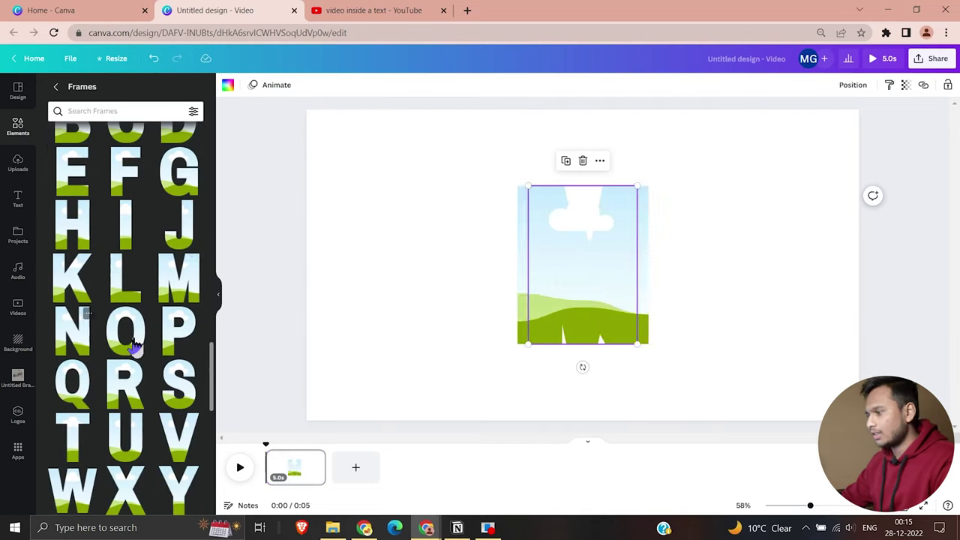
click(135, 337)
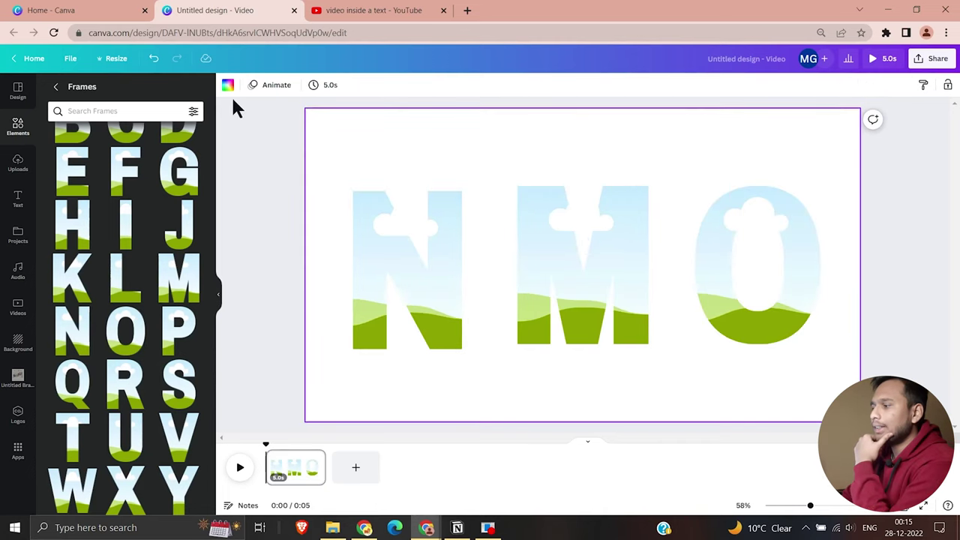
Set the page background behind the letter frames to black
click(231, 95)
click(325, 143)
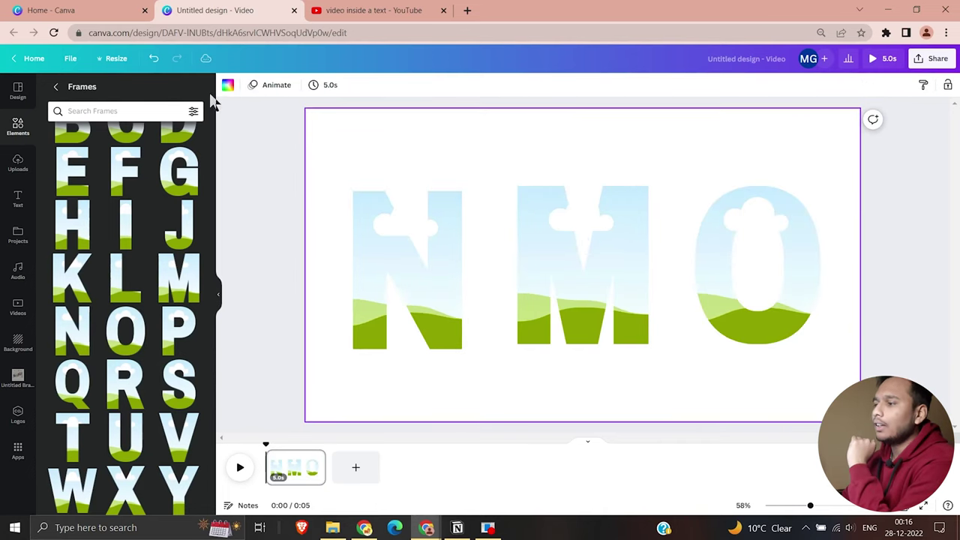
click(228, 85)
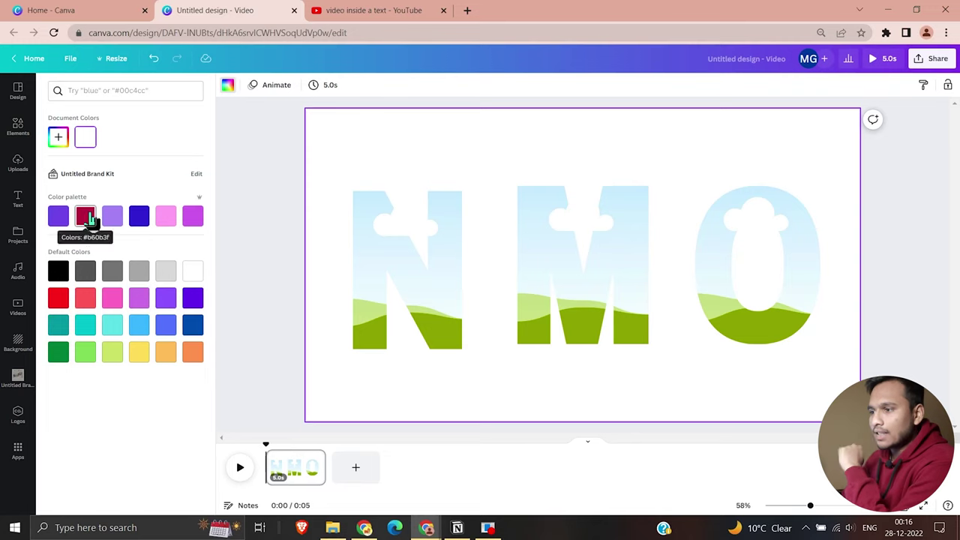
click(60, 276)
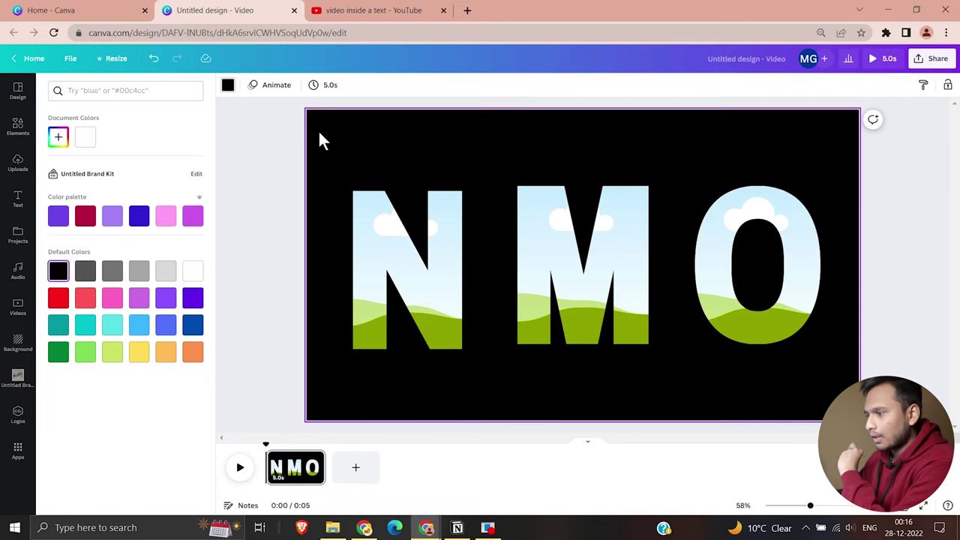
click(164, 273)
click(135, 278)
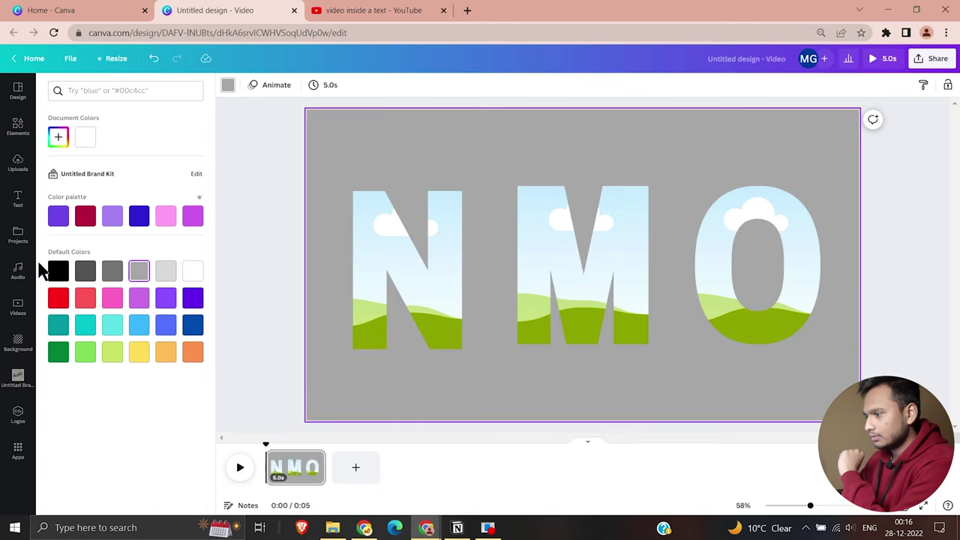
click(55, 274)
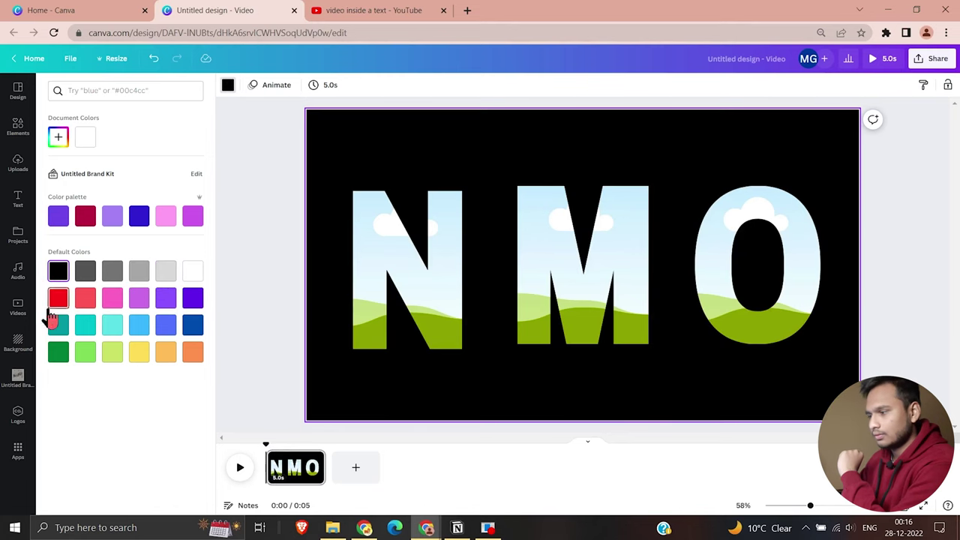
Fill the N frame with the 15-second aerial bridge video from the stock Aerial Shots
click(21, 310)
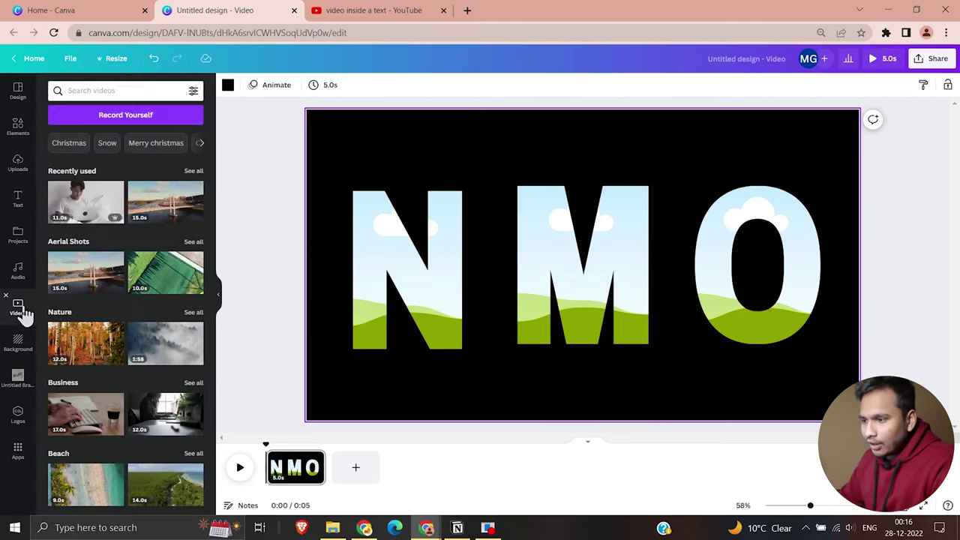
drag(90, 279, 392, 198)
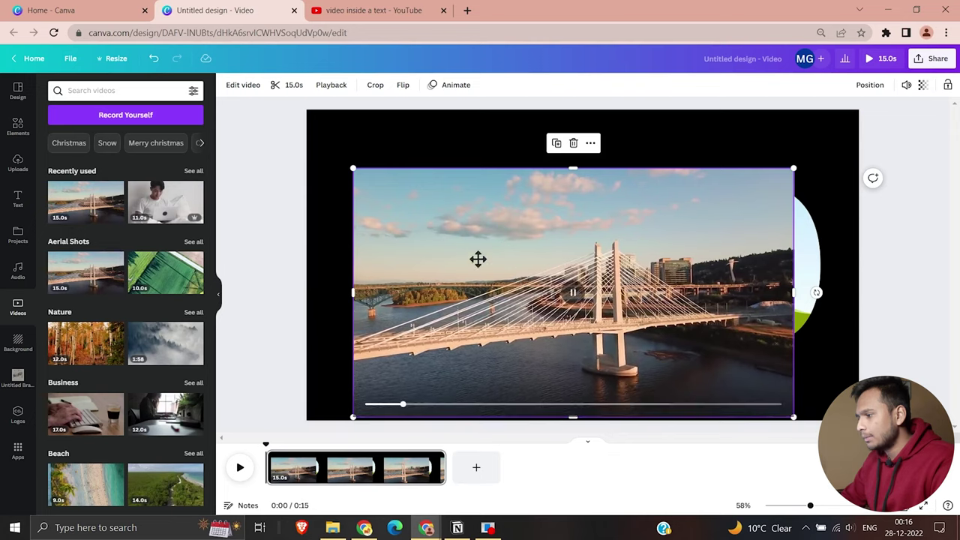
drag(478, 260, 439, 244)
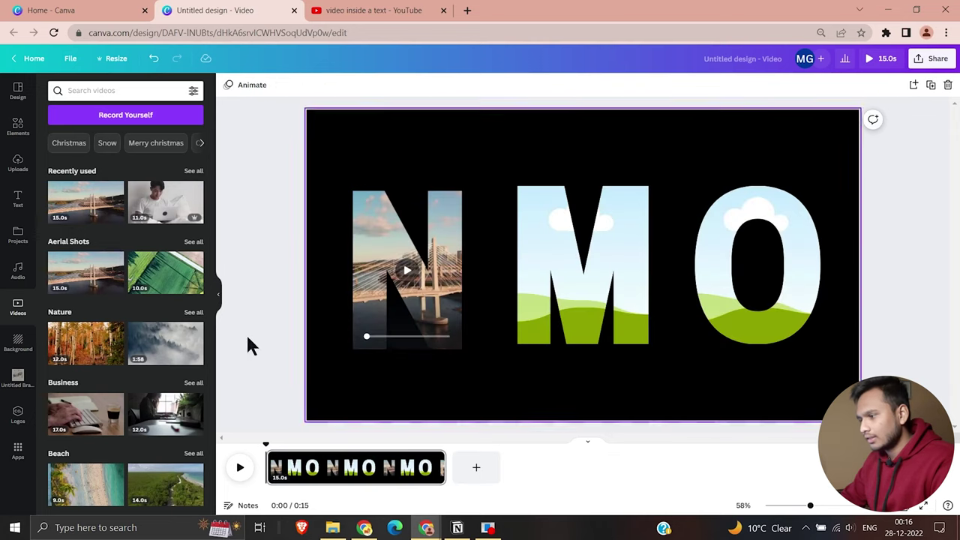
Fill the M frame with the autumn forest Nature video and the O frame with the typing hands Business video
click(111, 347)
drag(648, 293, 606, 293)
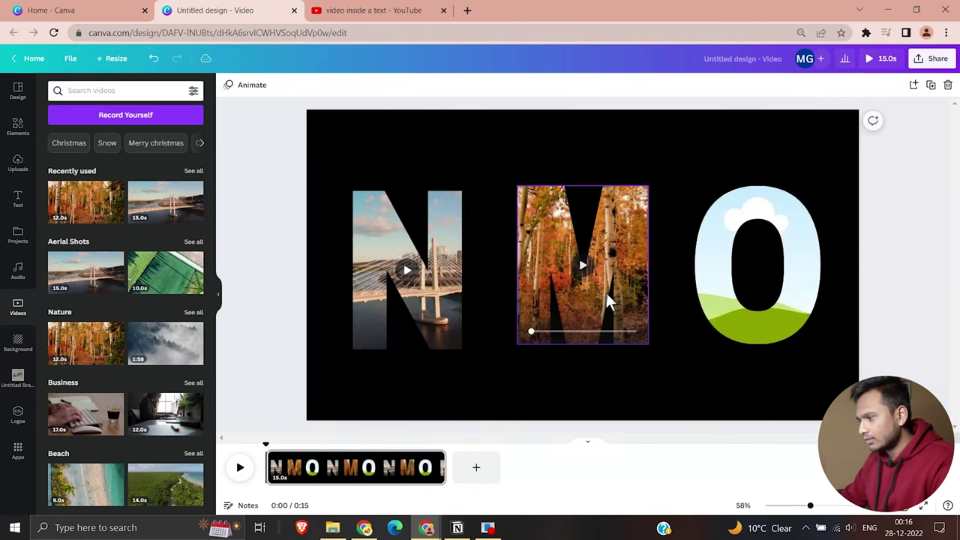
click(105, 433)
drag(578, 263, 730, 243)
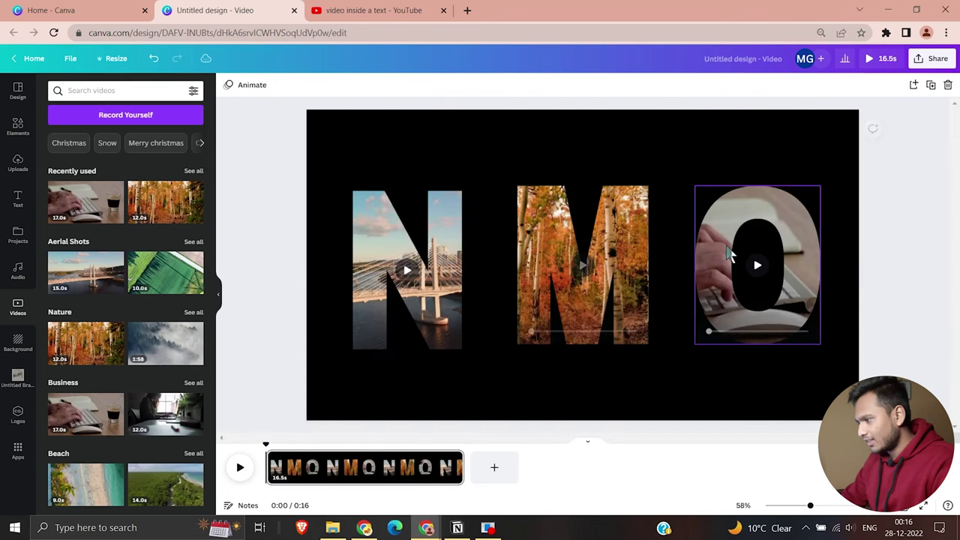
Preview the video with clips playing inside the three letters, and return to the editor
click(863, 61)
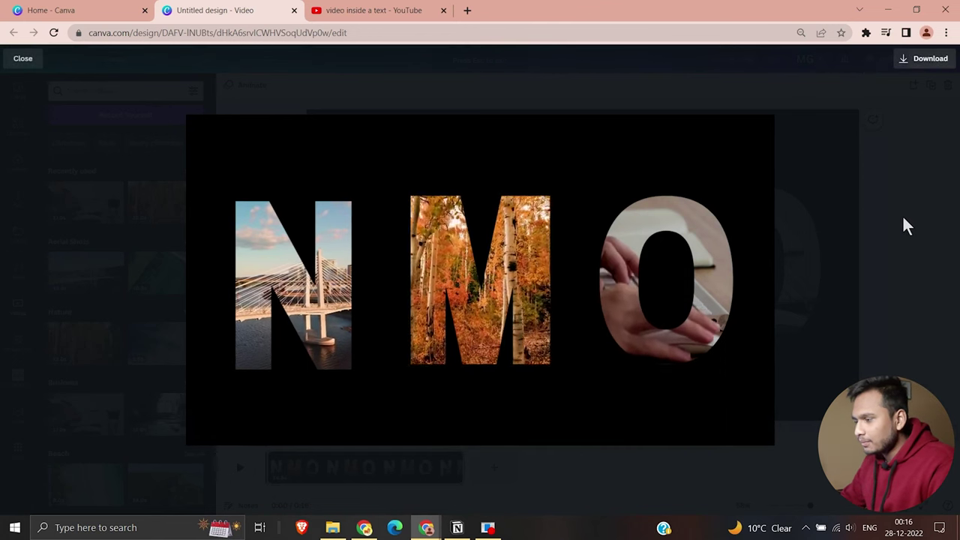
key(Escape)
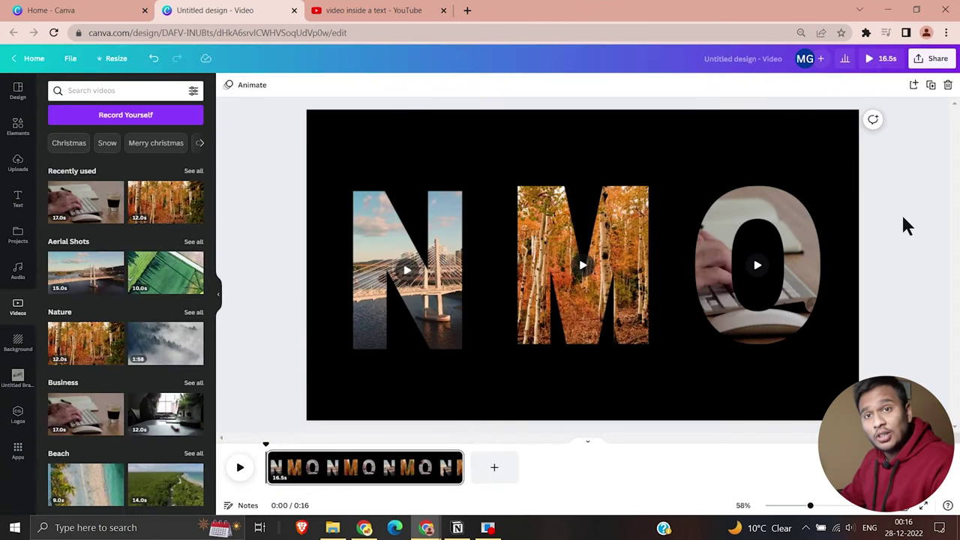
Apply the Sleek page animation to the letters and preview the animated video
click(254, 88)
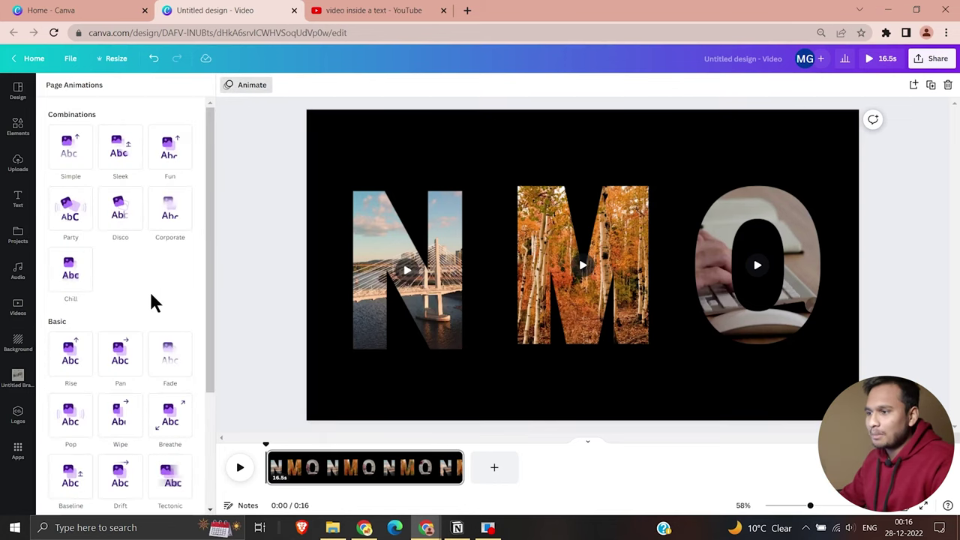
click(118, 170)
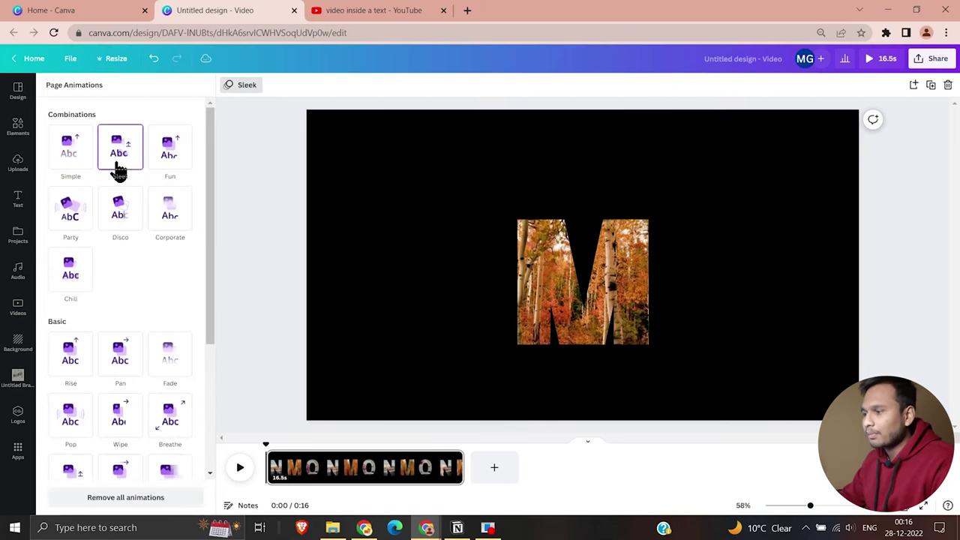
click(871, 60)
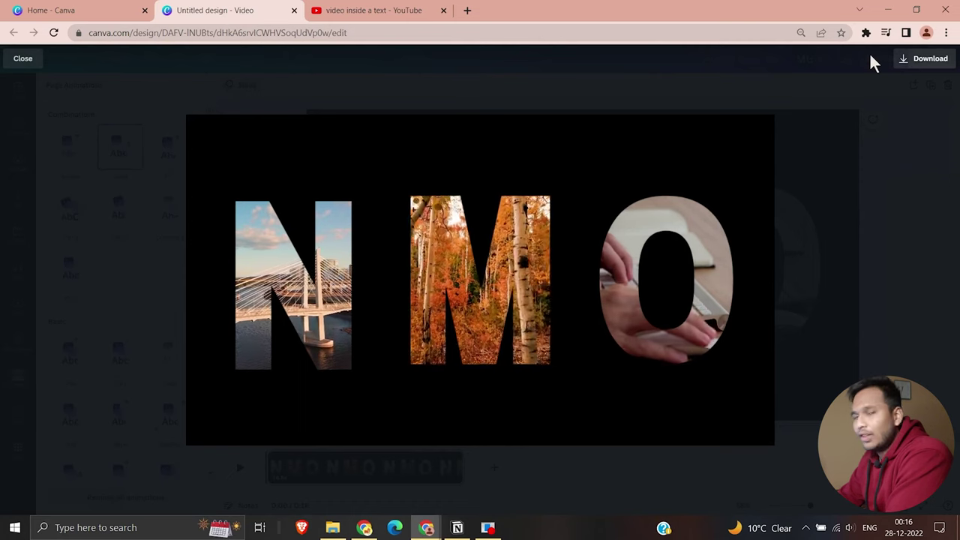
click(907, 133)
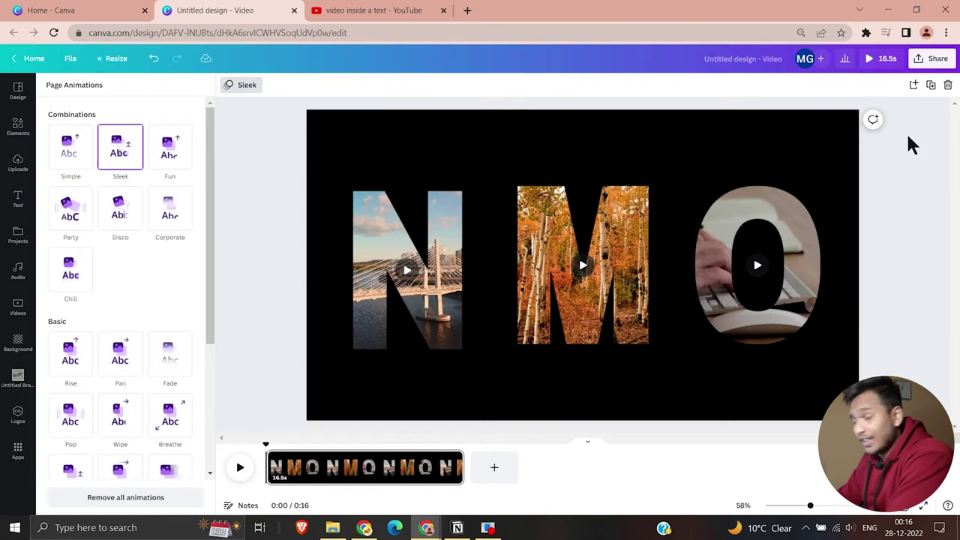
Close the N M O video design and create a new custom-size design of 1920 × 1080 px
click(102, 11)
click(294, 10)
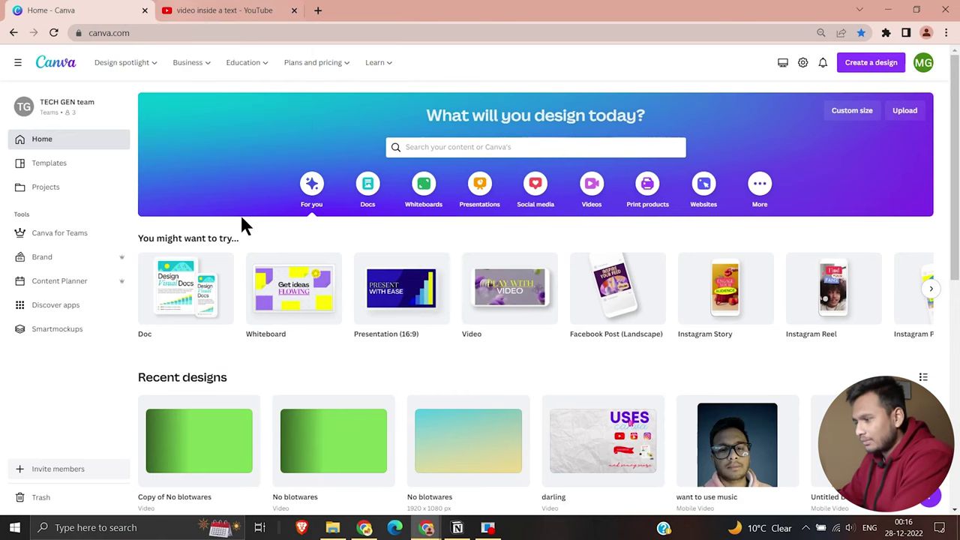
mouse_move(517, 347)
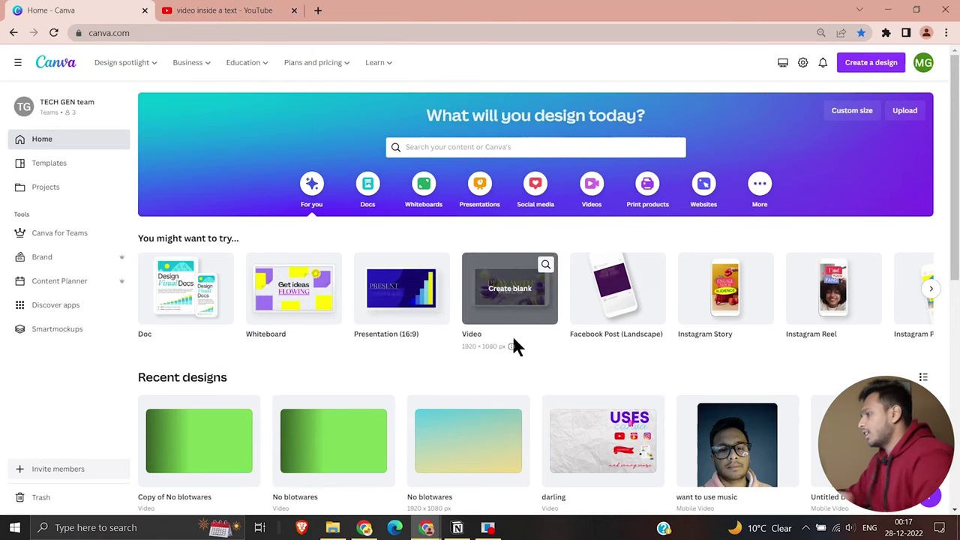
click(863, 64)
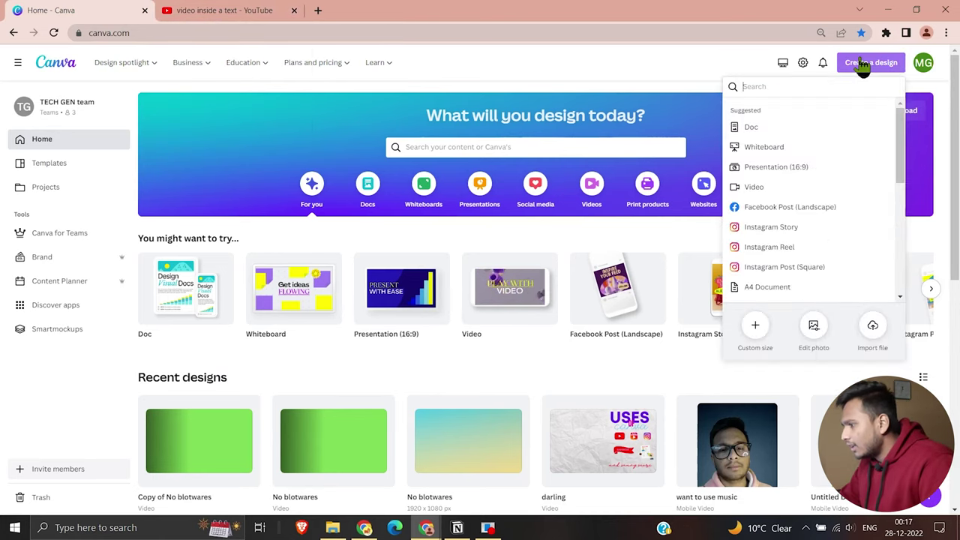
click(755, 326)
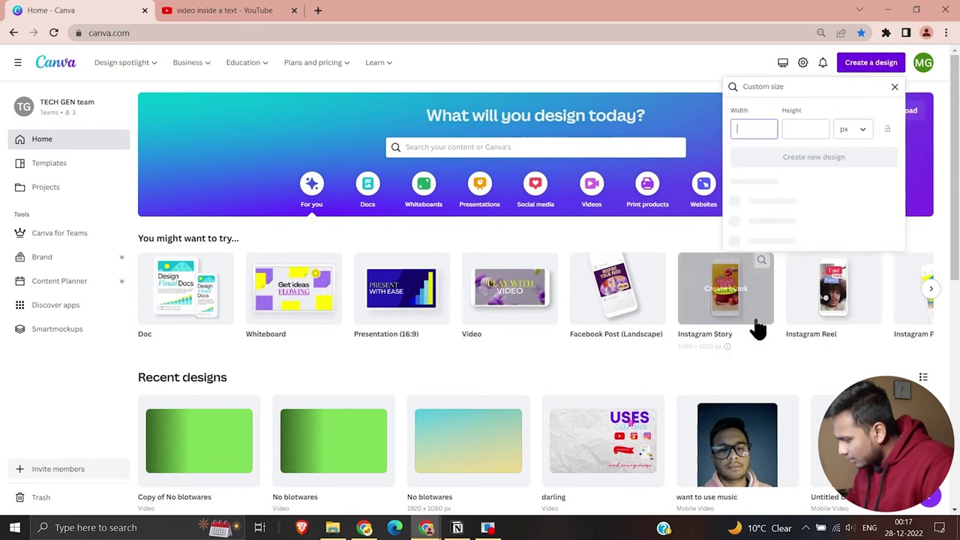
text(19)
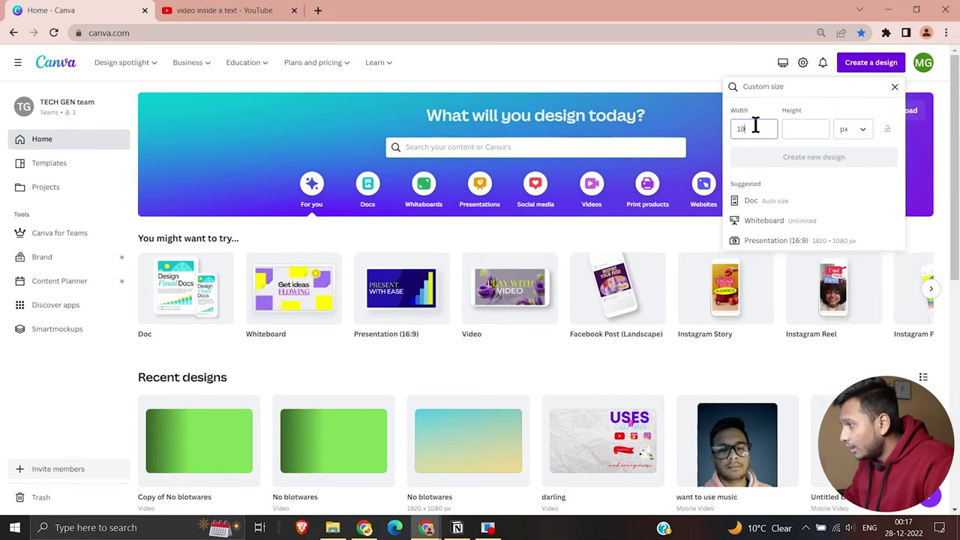
text(20)
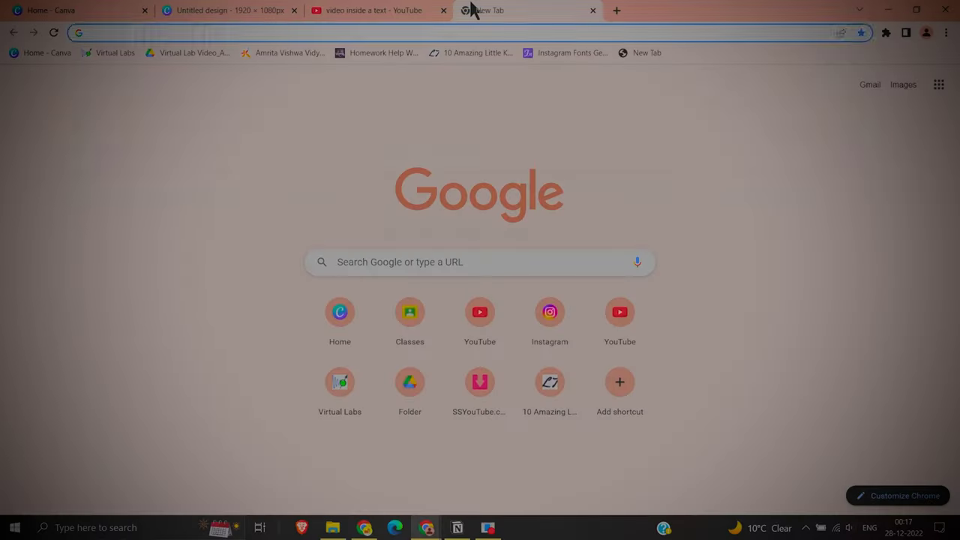
Search Google for "nike sneakers" in the new browser tab
text(nike sne)
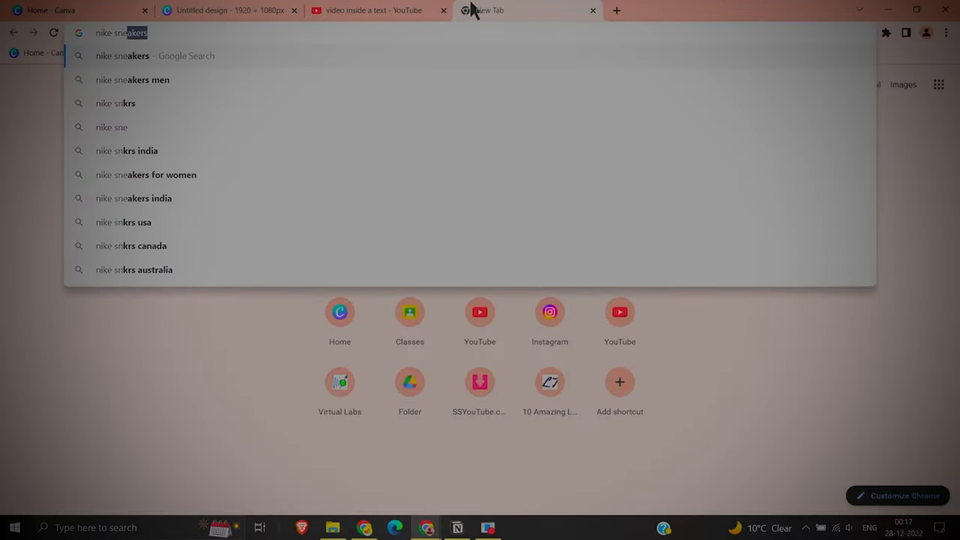
text(ak)
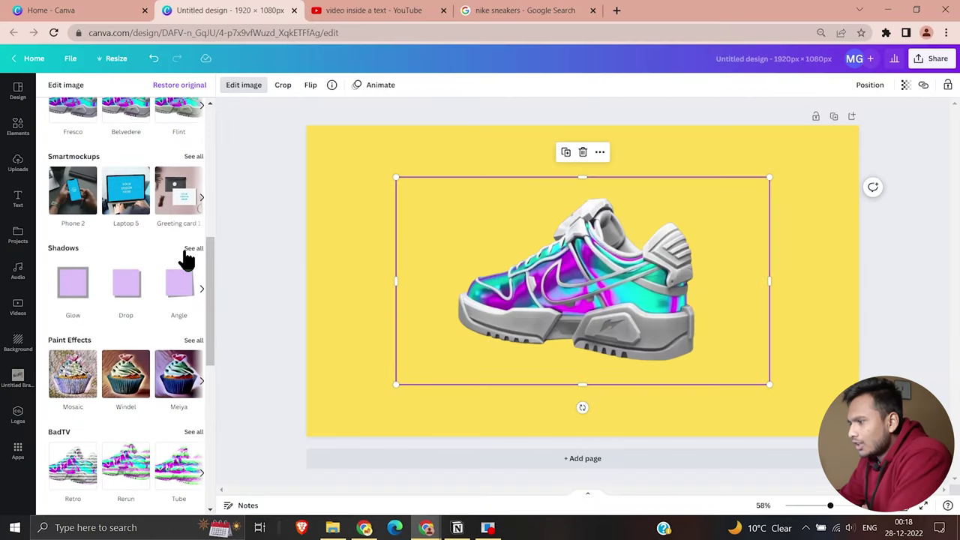
Rotate the sneaker image counterclockwise so its toe points down, and move it toward the page's upper-right area
drag(598, 334, 600, 313)
drag(582, 387, 617, 356)
drag(703, 204, 754, 187)
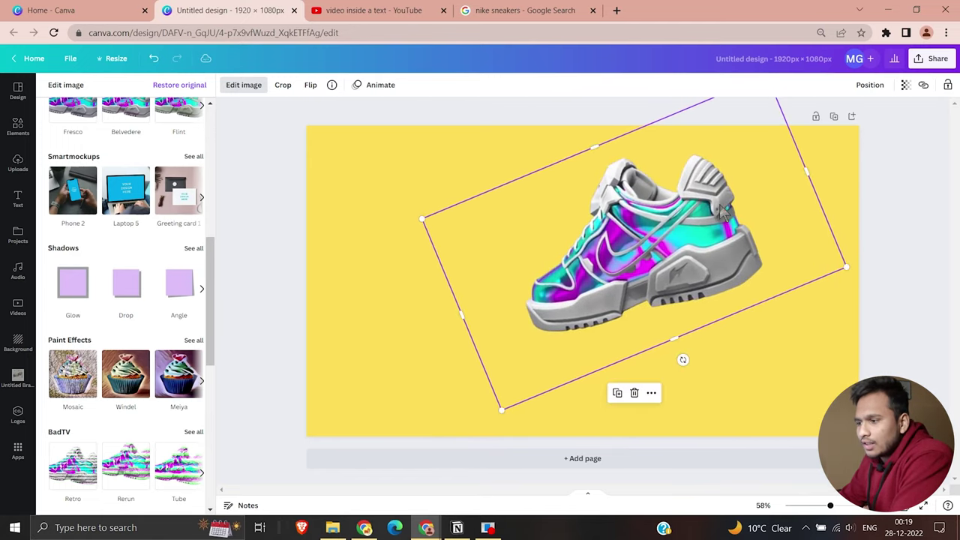
Apply the Backdrop shadow effect to the sneaker image
click(202, 288)
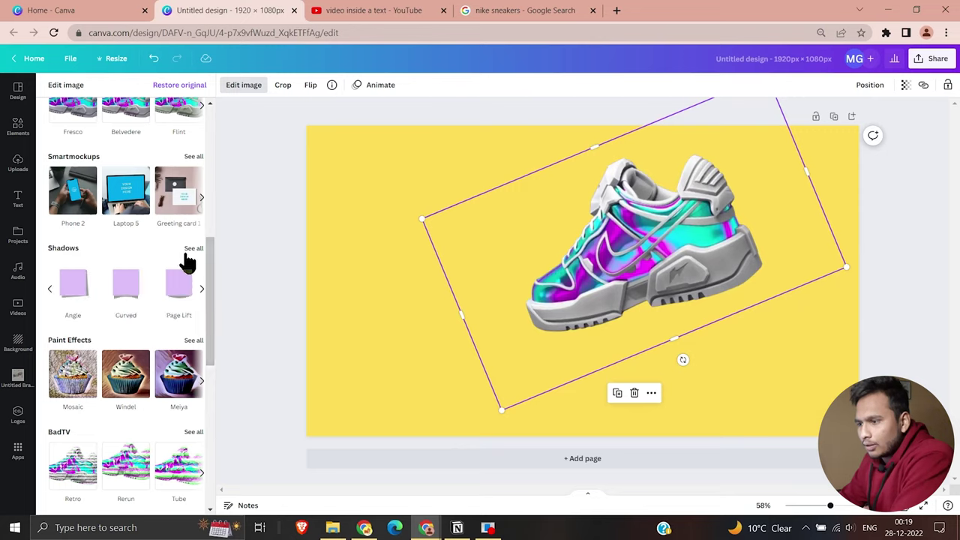
click(189, 252)
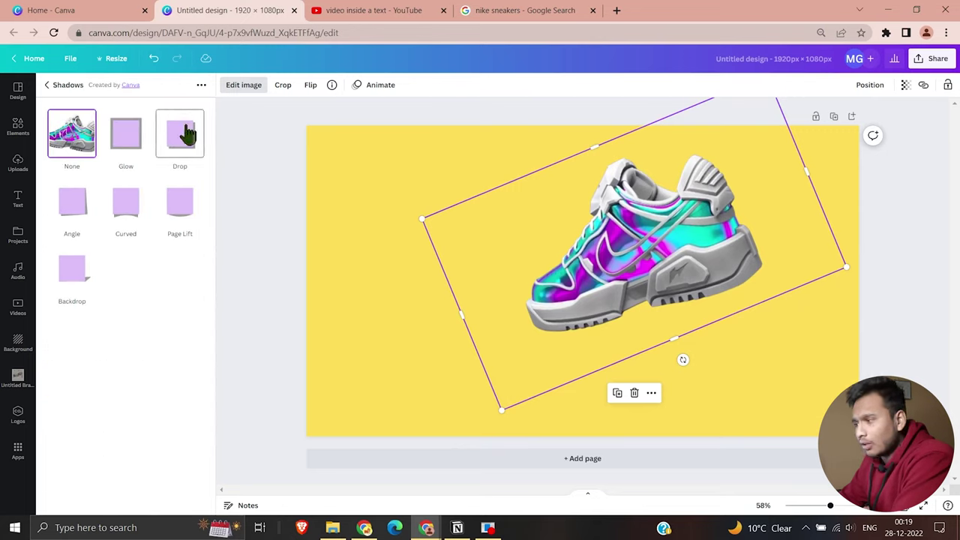
click(73, 273)
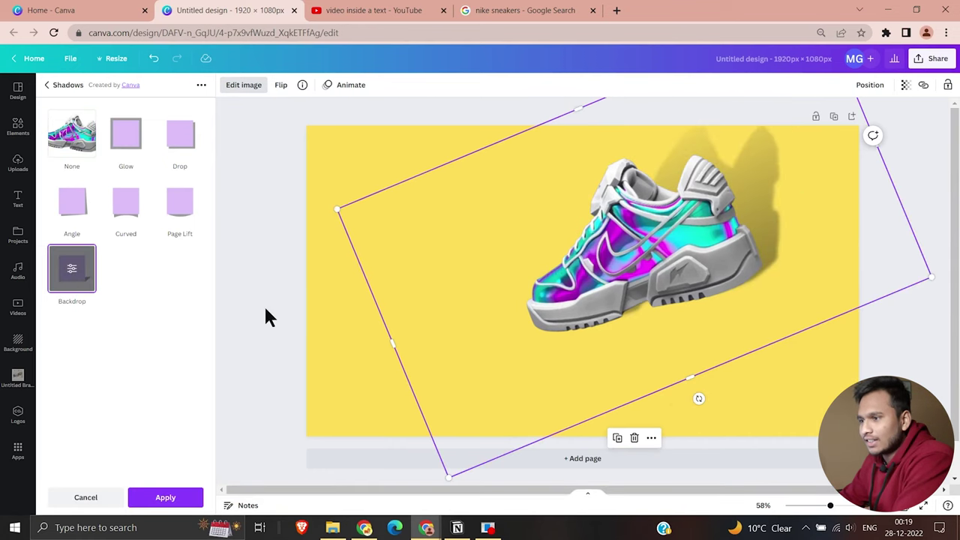
Set the sneaker's backdrop shadow to vertical angle 76, transparency 53 and blur 11
click(75, 270)
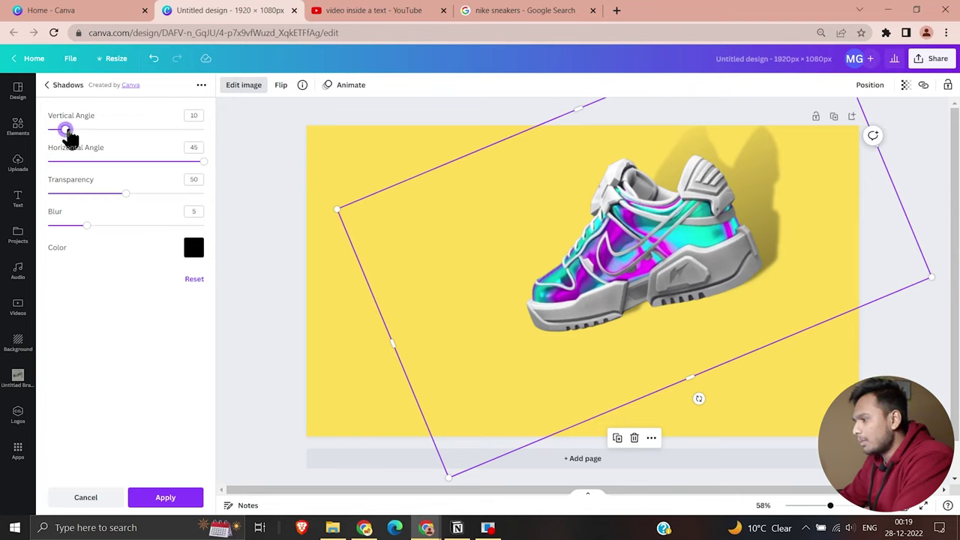
drag(67, 134, 182, 141)
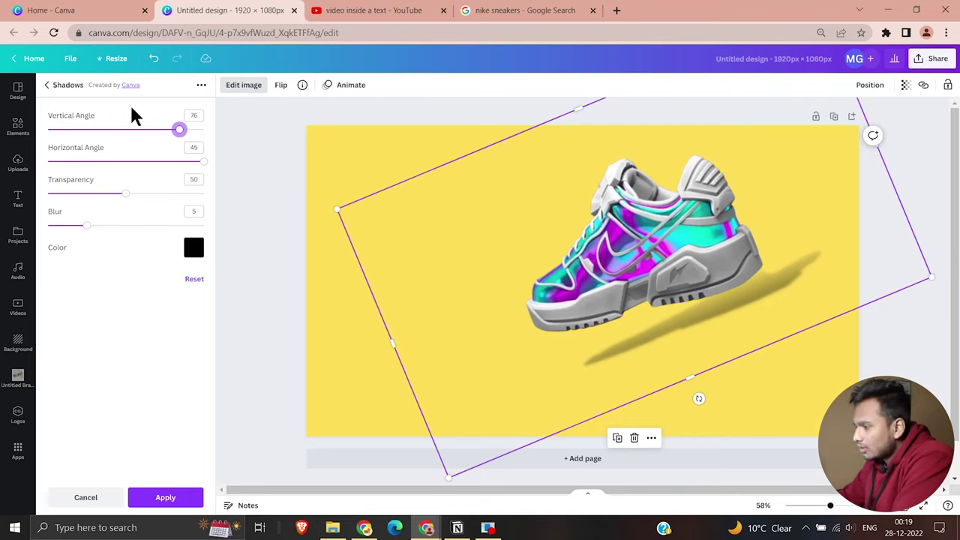
drag(102, 195, 33, 201)
drag(123, 195, 131, 195)
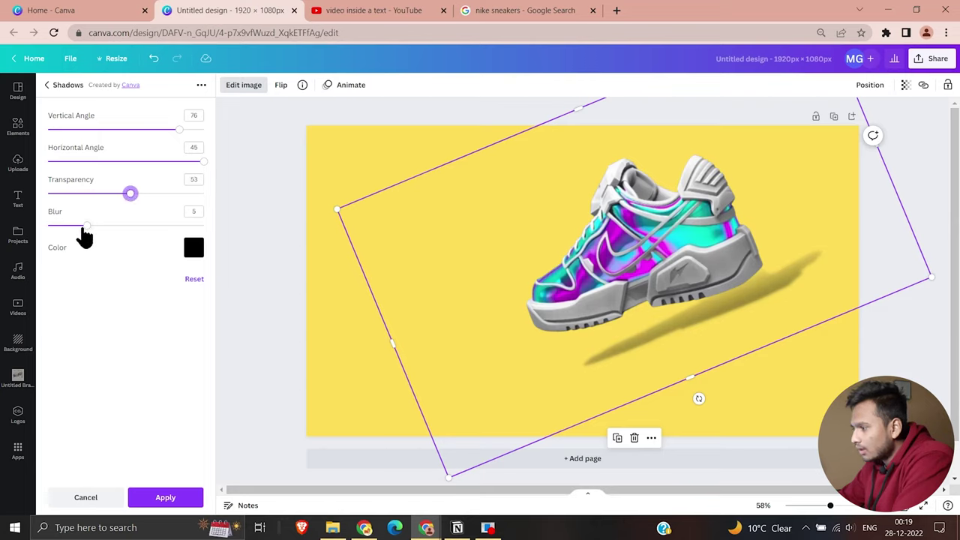
drag(74, 229, 137, 230)
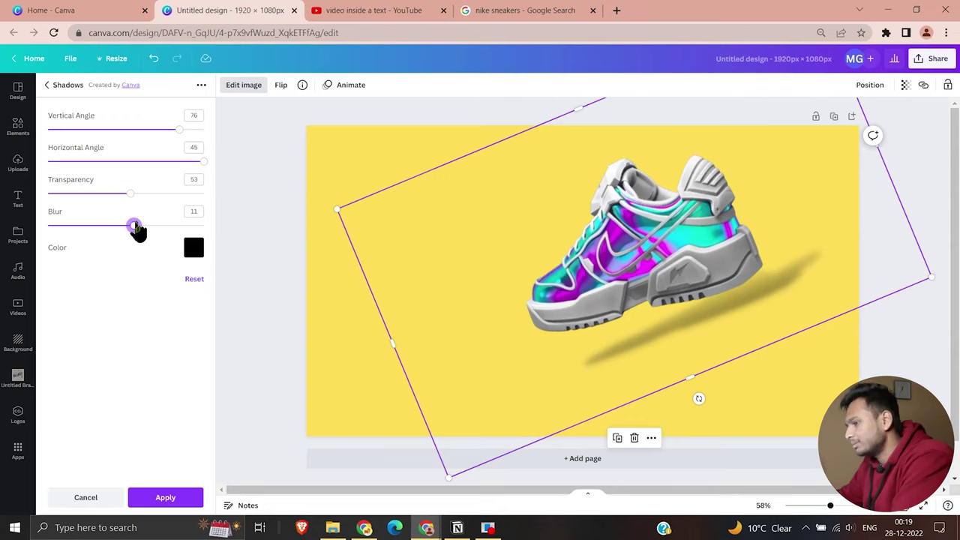
click(283, 221)
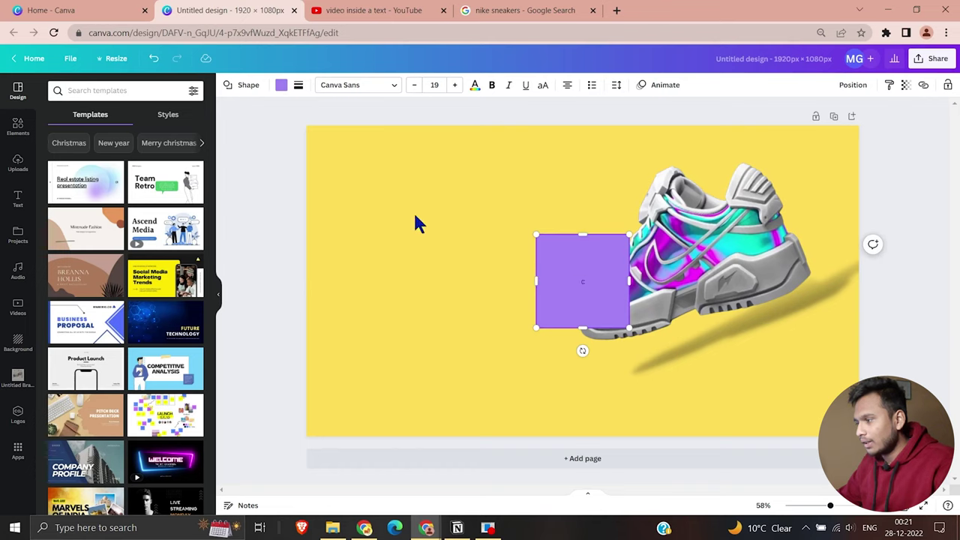
Add a purple circle over the light purple square beside the sneaker, and try adding a line
click(450, 255)
key(ctrl+z)
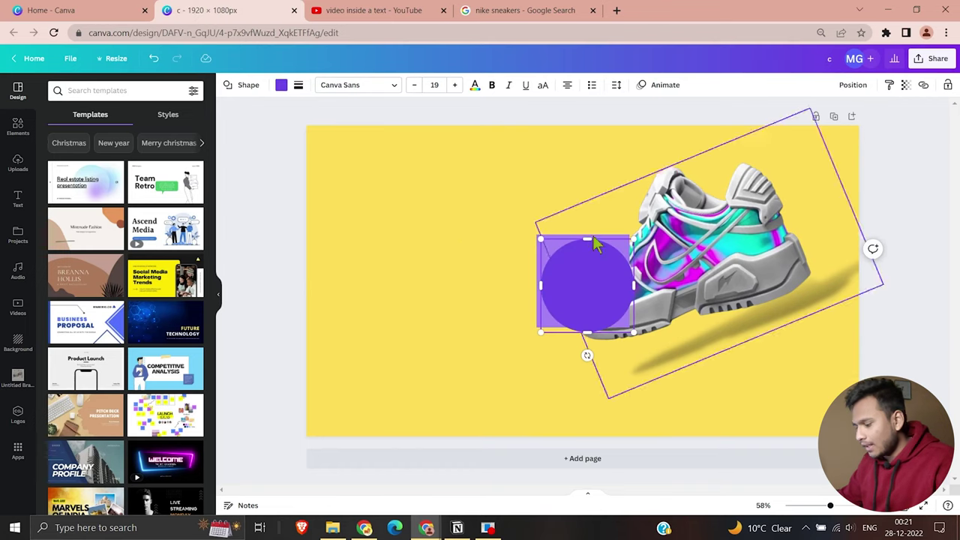
click(377, 216)
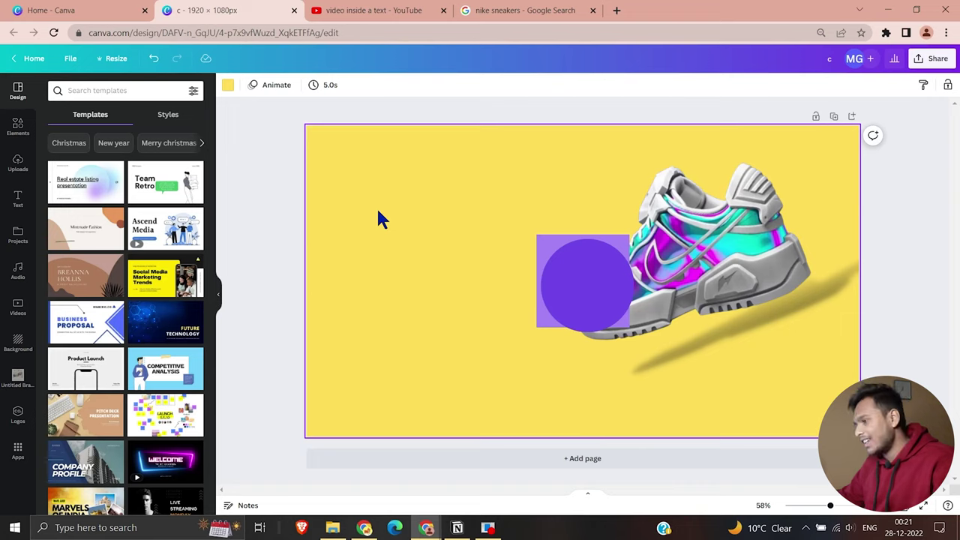
key(l)
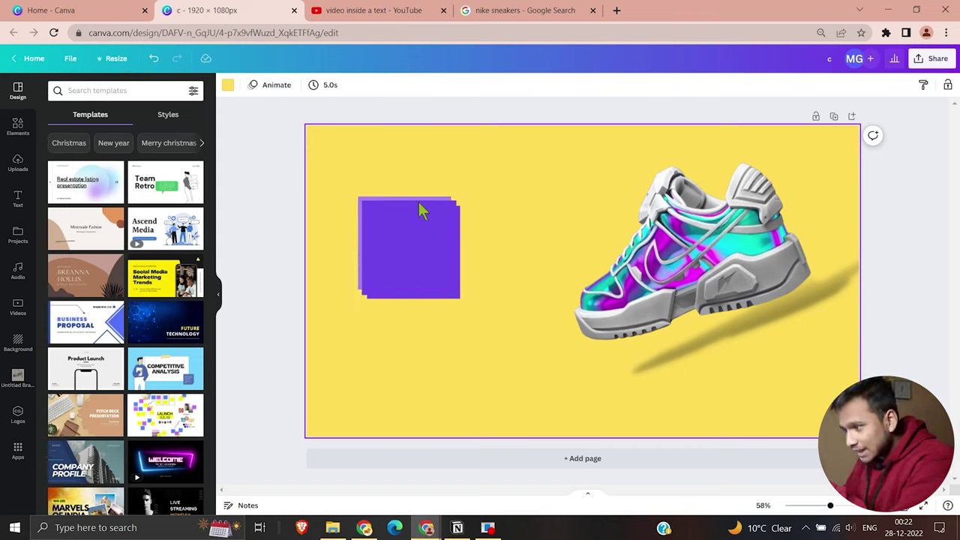
Move the front square to the right of the stack, and try the middle square below the rear one before undoing that move
click(420, 225)
drag(420, 225, 502, 225)
drag(400, 259, 399, 368)
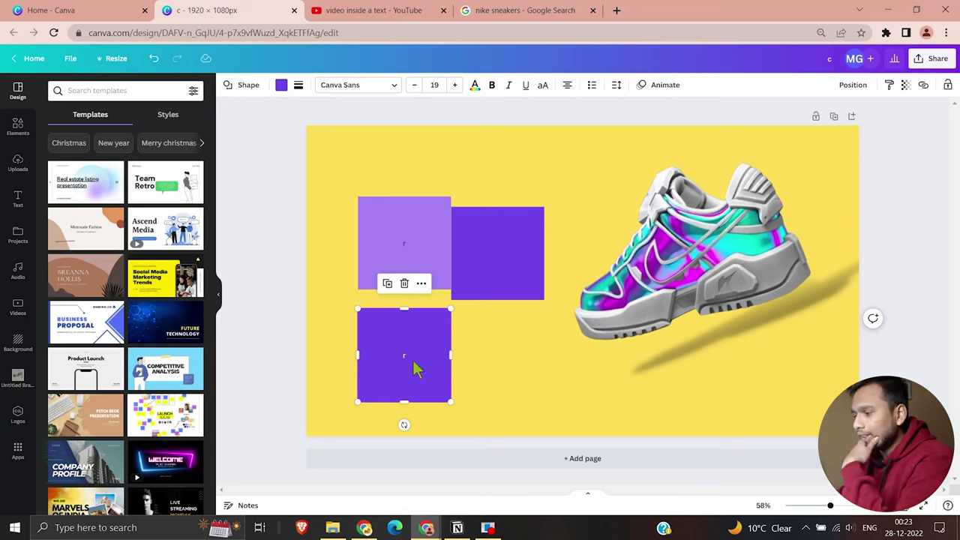
key(ctrl+z)
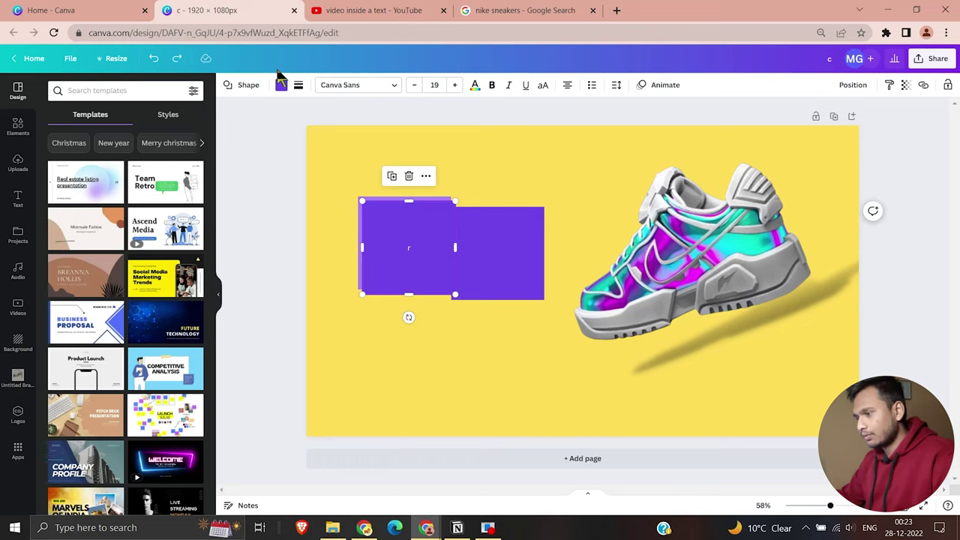
Recolour the middle square magenta from the brand palette and stack the dark purple square back over it
click(281, 84)
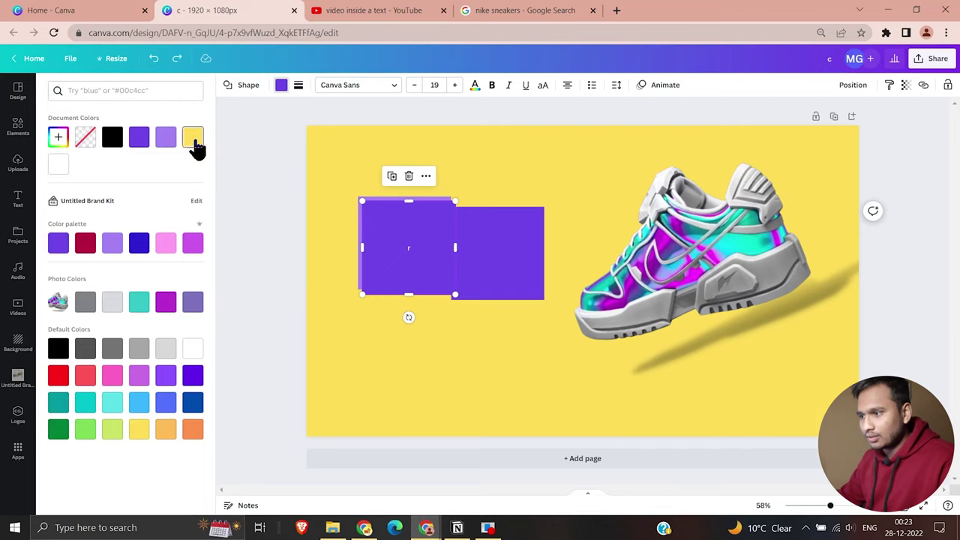
drag(536, 270, 448, 270)
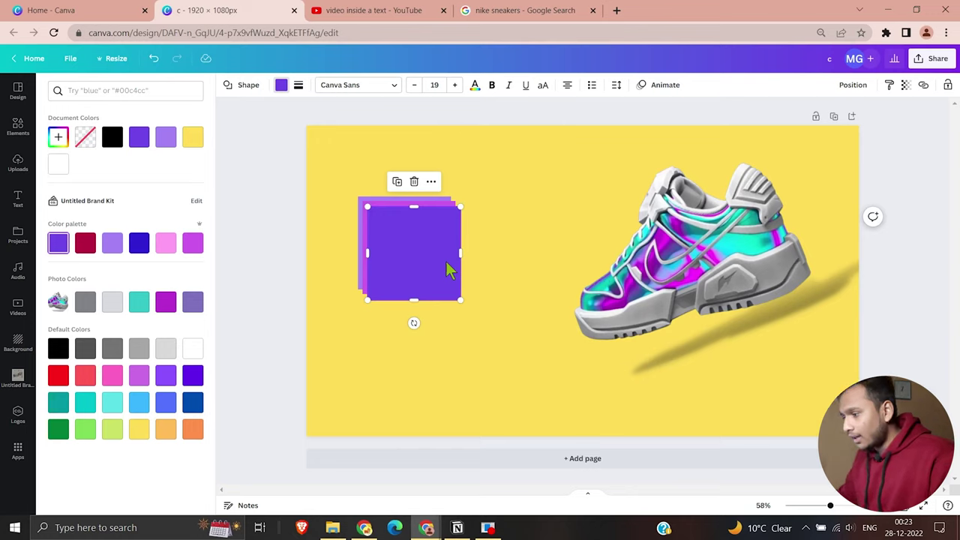
Select the overlapping squares one layer at a time, and try moving the magenta middle square out of the stack
ctrl+click(448, 270)
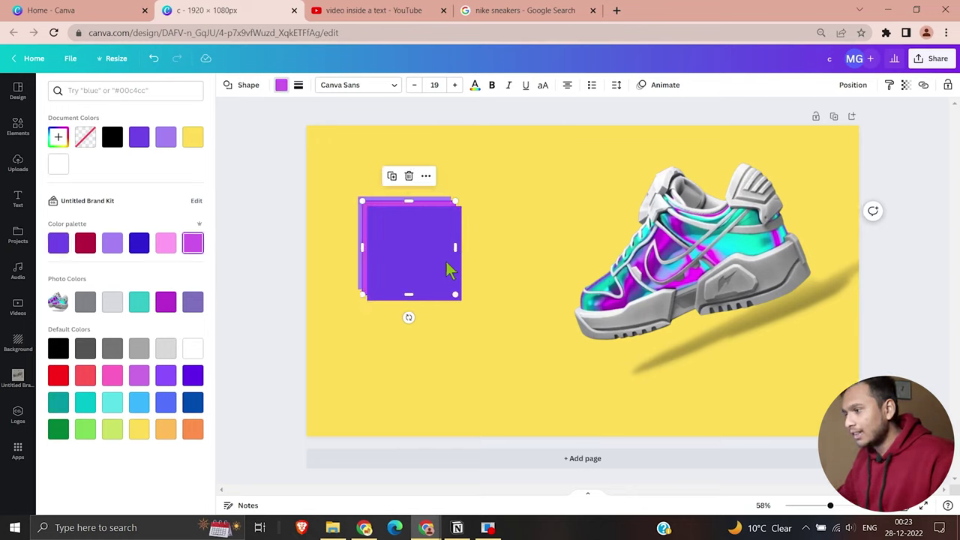
ctrl+click(448, 270)
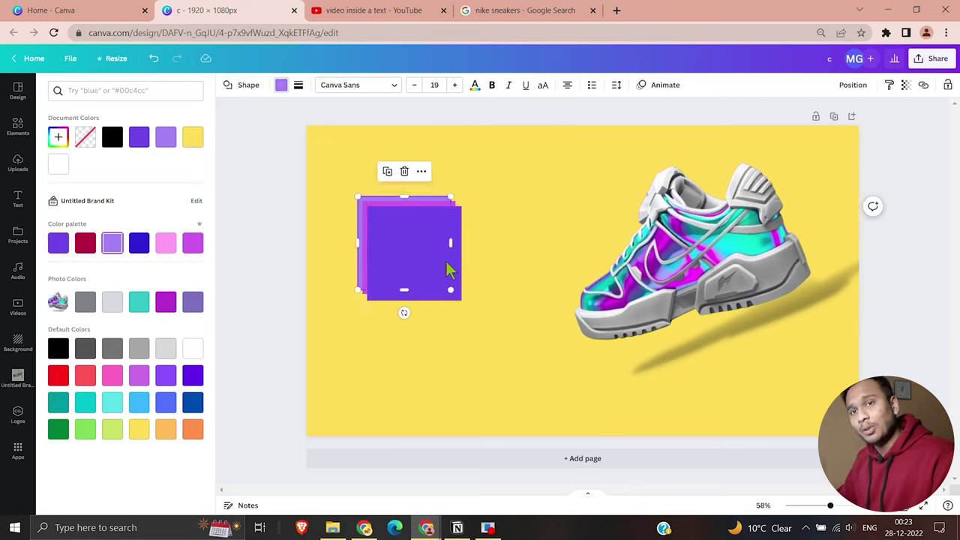
key(Escape)
key(ctrl+z)
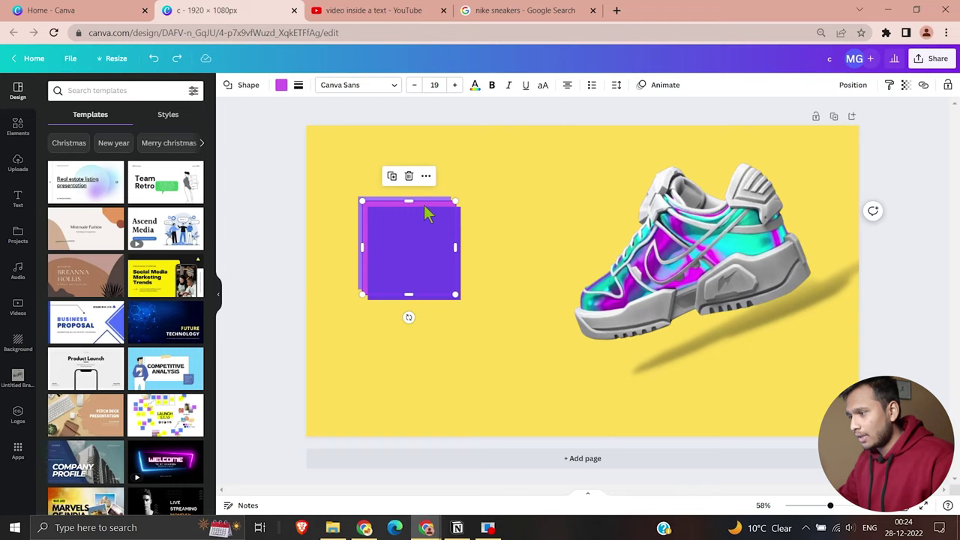
drag(423, 206, 533, 159)
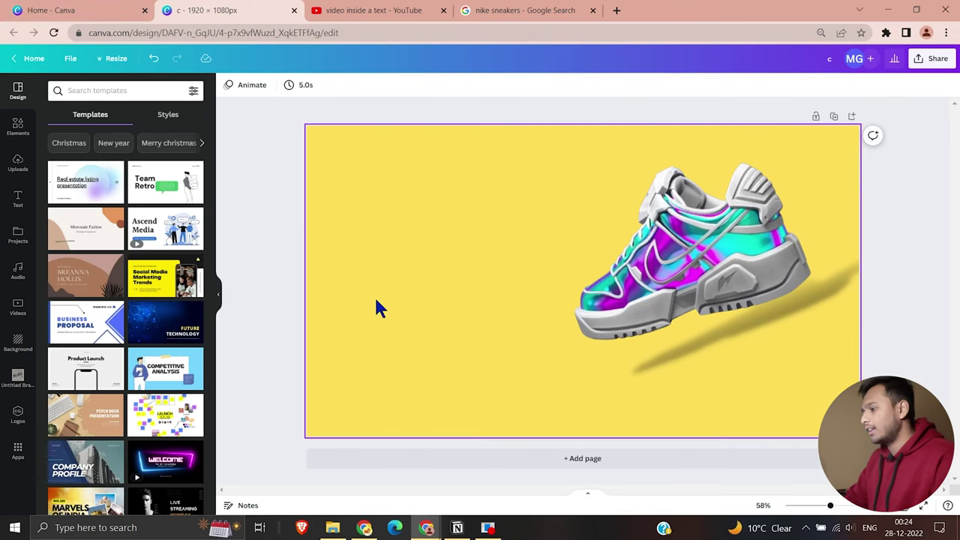
Move the sneaker image to the horizontal centre of the page and deselect it
drag(737, 321, 612, 320)
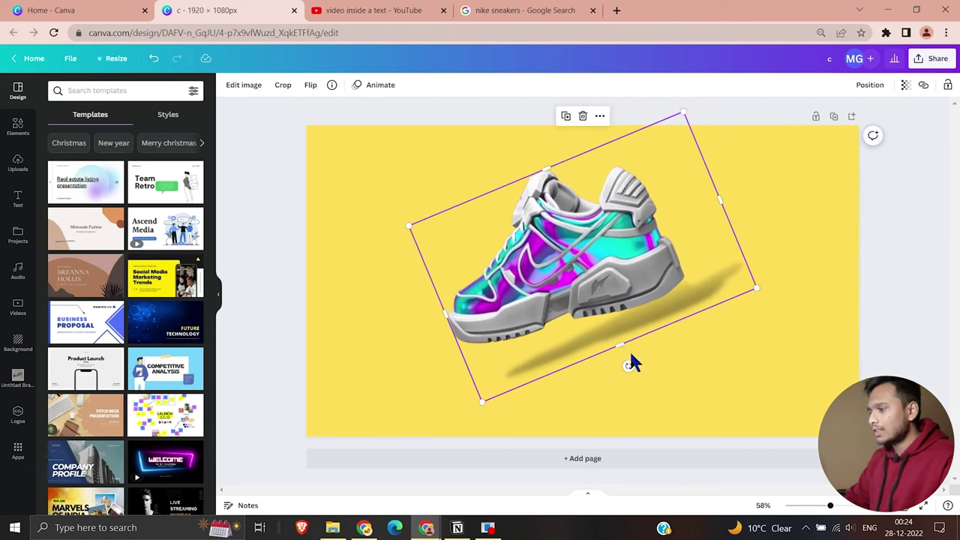
click(634, 360)
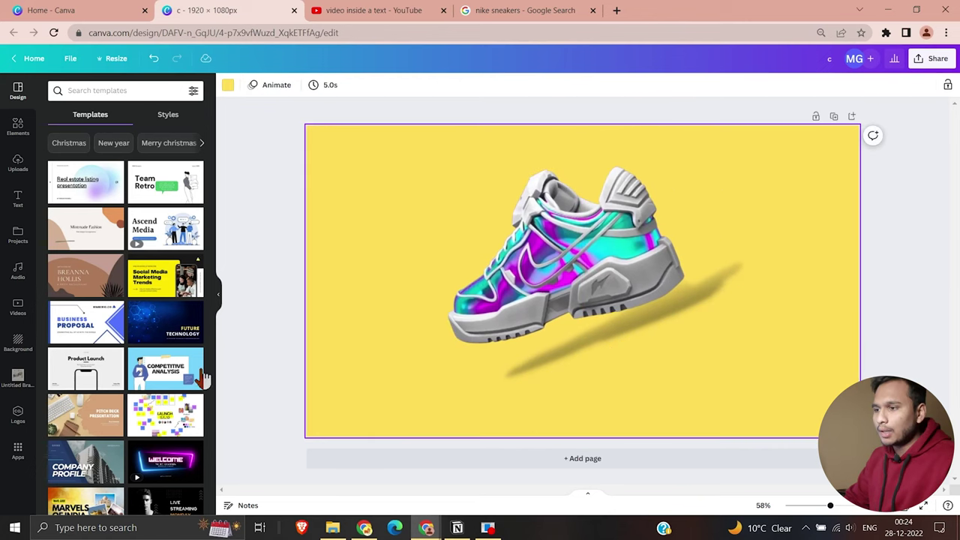
Add a rounded square and reshape it into a full-width purple bar near the page's lower edge
click(17, 126)
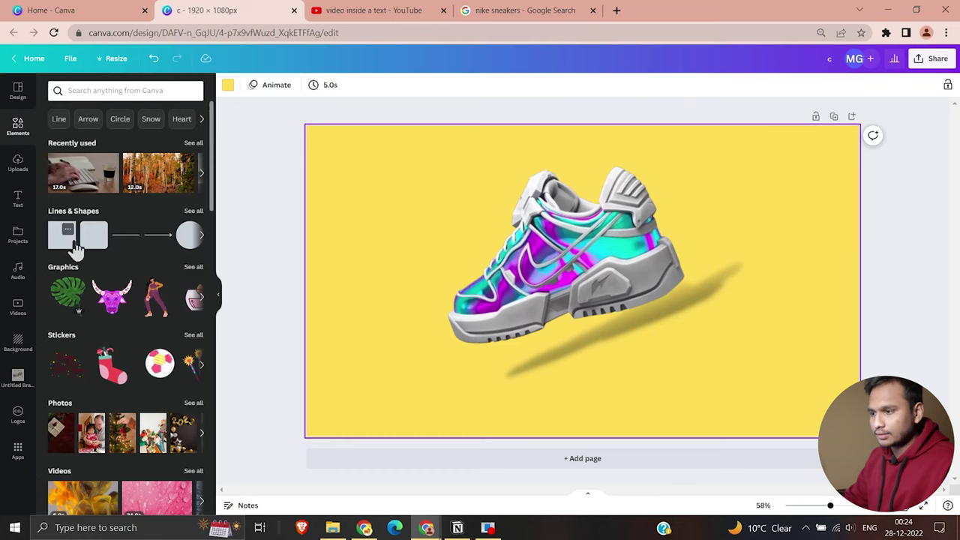
click(95, 245)
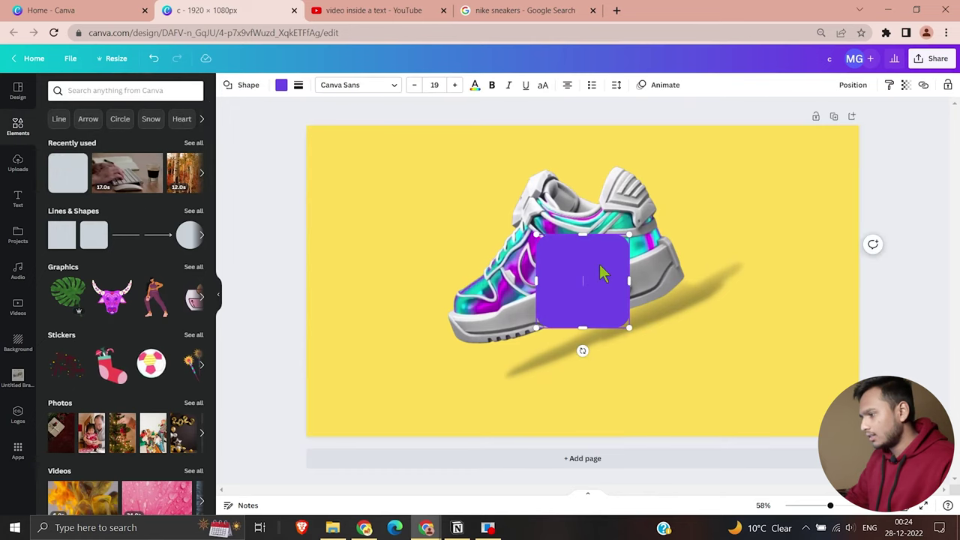
drag(600, 272, 859, 379)
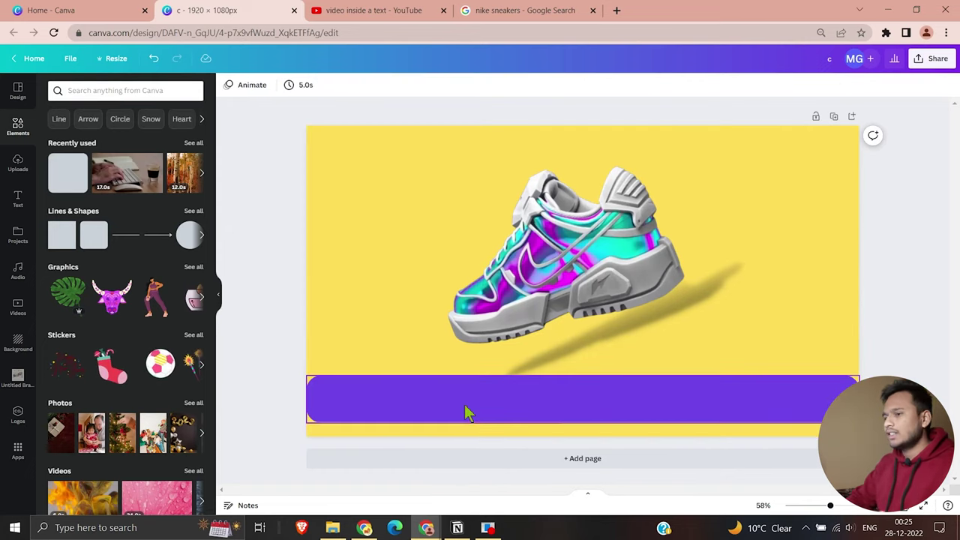
Add the outlined "BE BRAVE" font combination to the page
click(15, 199)
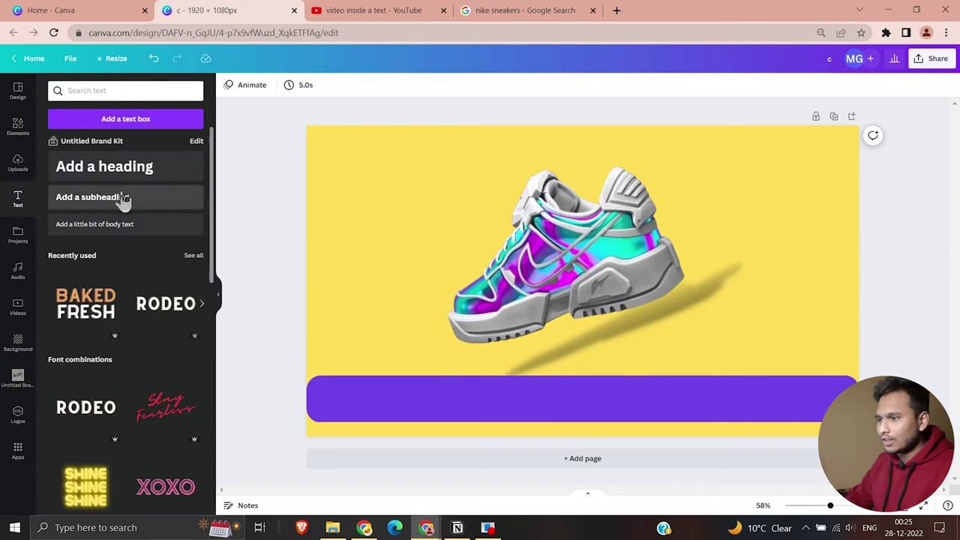
scroll(161, 333, down, 3)
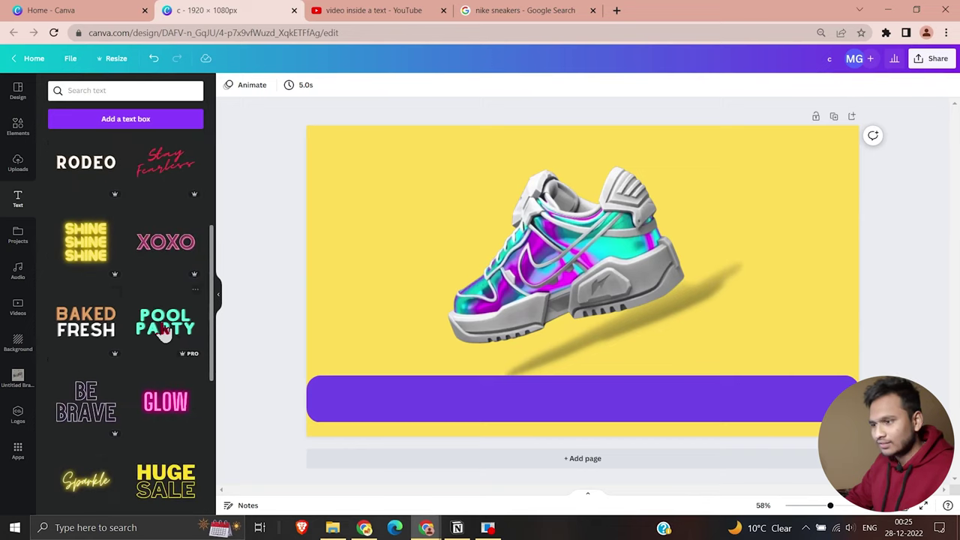
scroll(89, 334, down, 1)
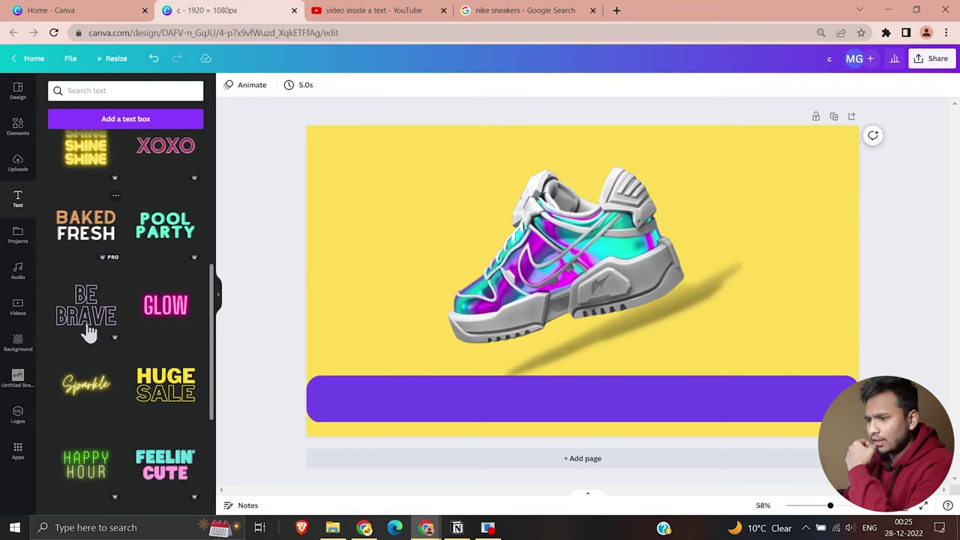
click(71, 312)
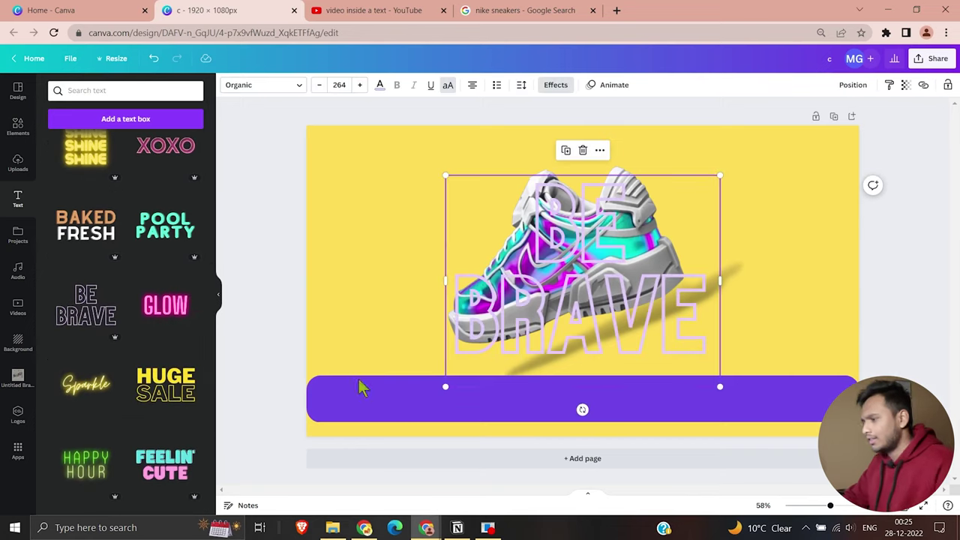
Replace the whole outlined "BE BRAVE" text with "NIKE AIR FORCE"
double_click(707, 328)
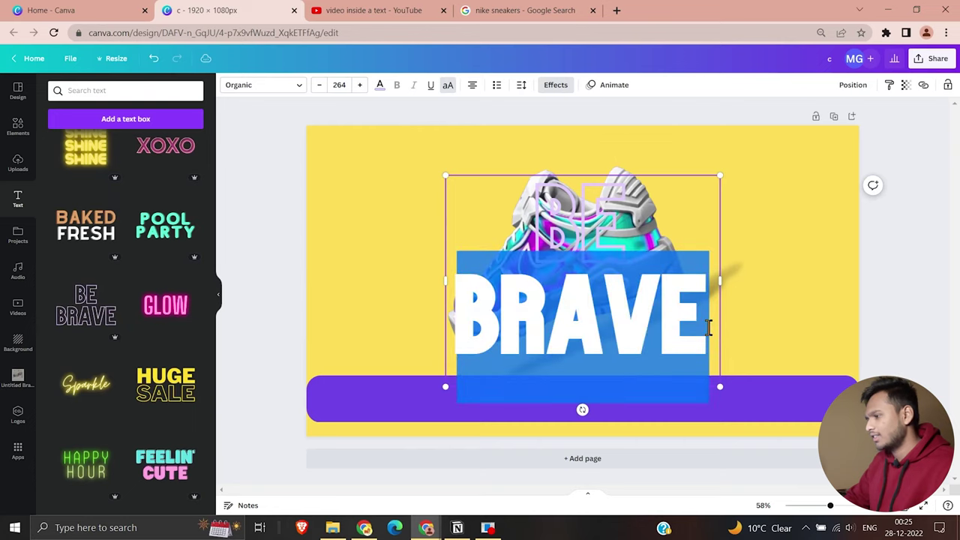
click(654, 258)
drag(697, 322, 543, 237)
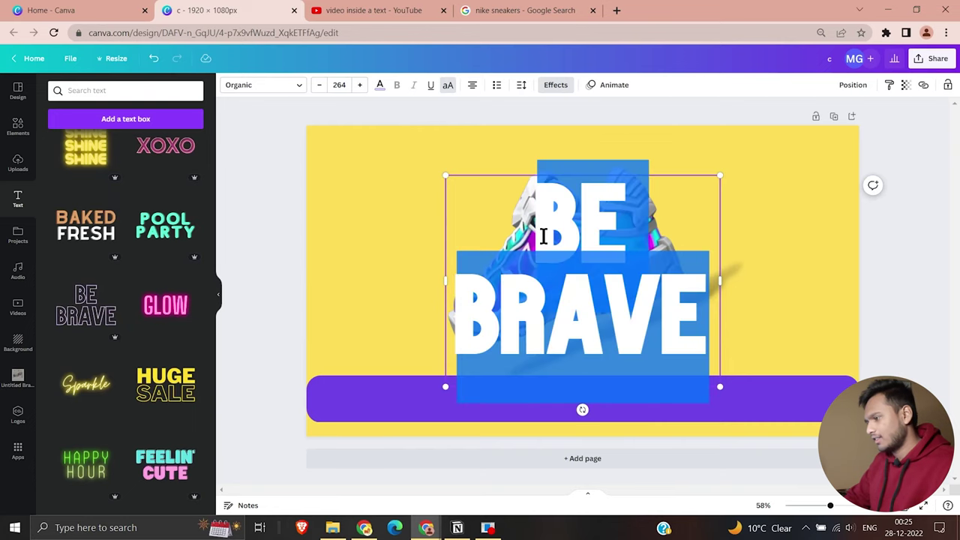
text(N)
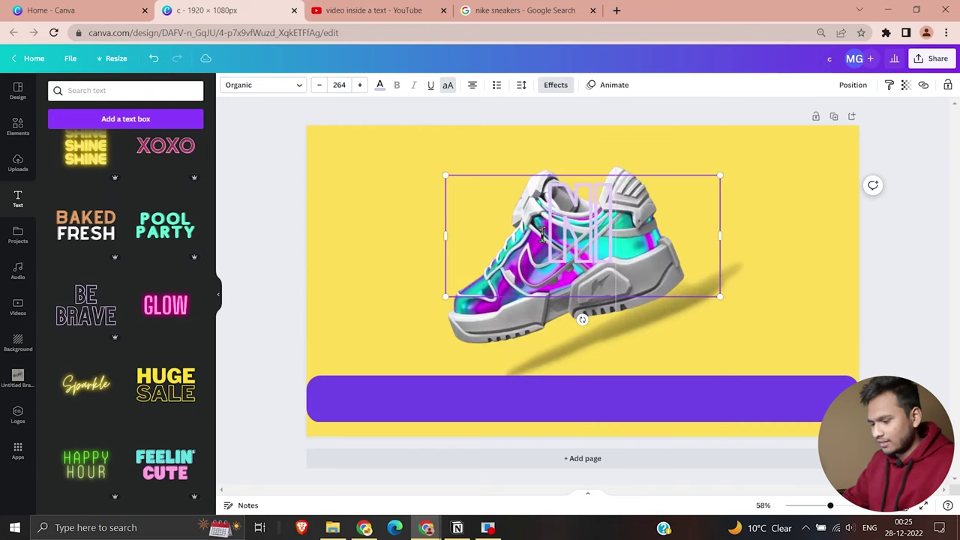
text(IKE AIR FOR)
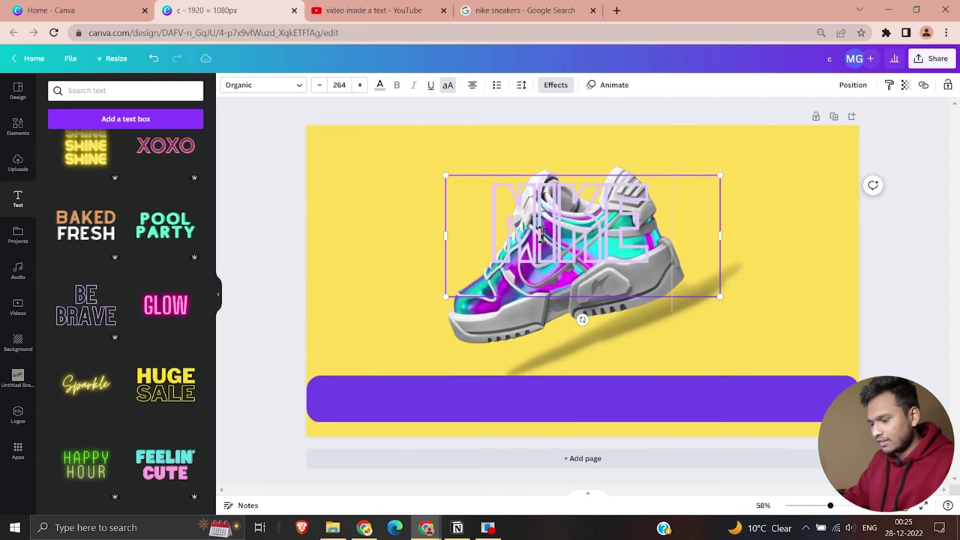
text(CE)
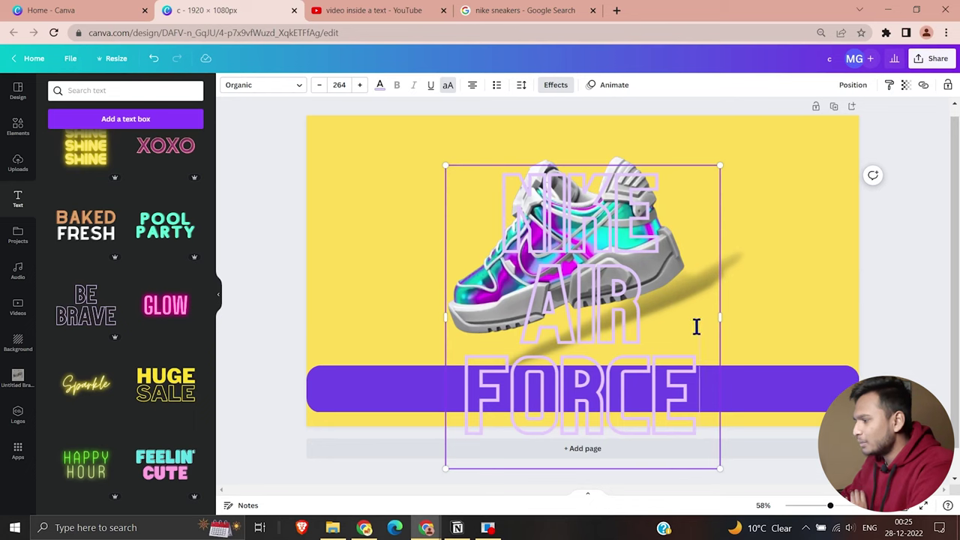
Widen the "NIKE AIR FORCE" text box so the words fit on one line, and set the font size to 100
drag(722, 317, 951, 279)
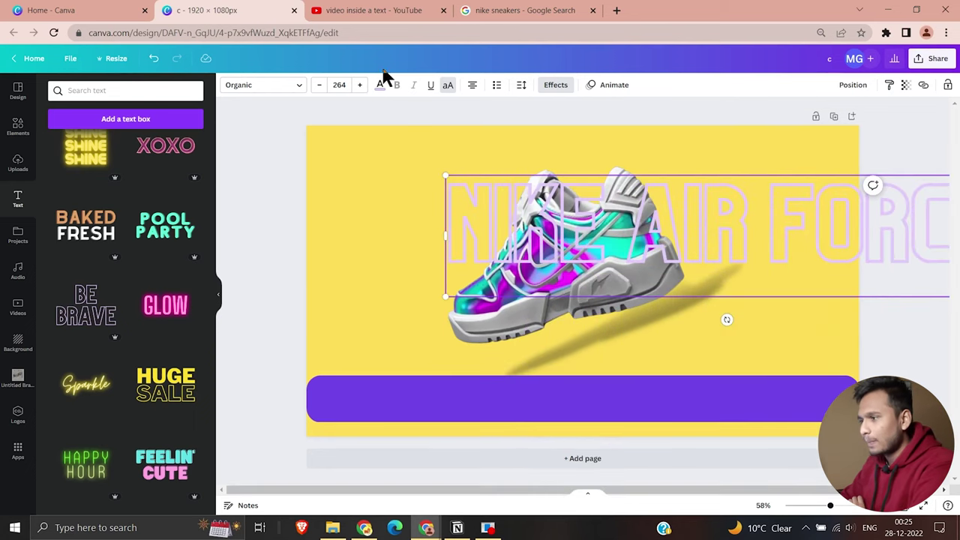
click(339, 84)
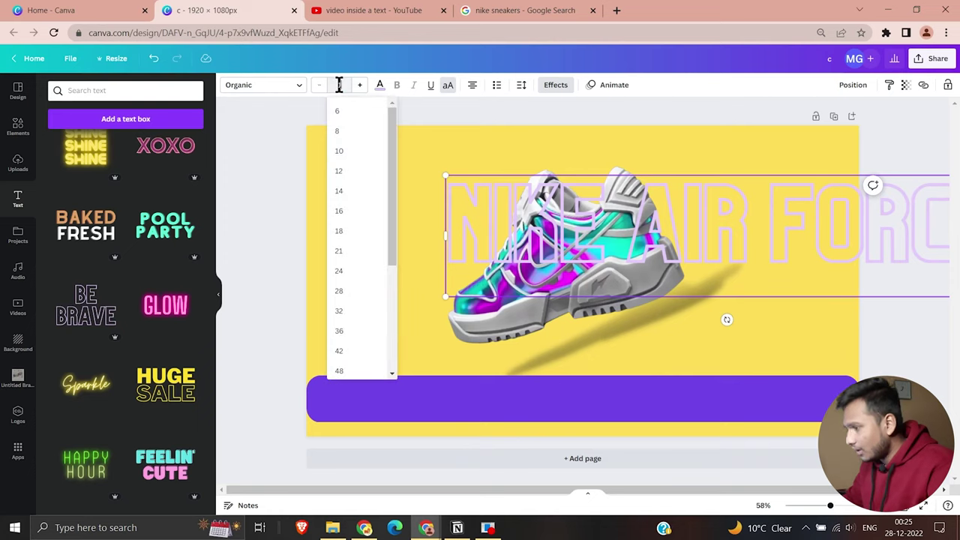
text(100)
key(Return)
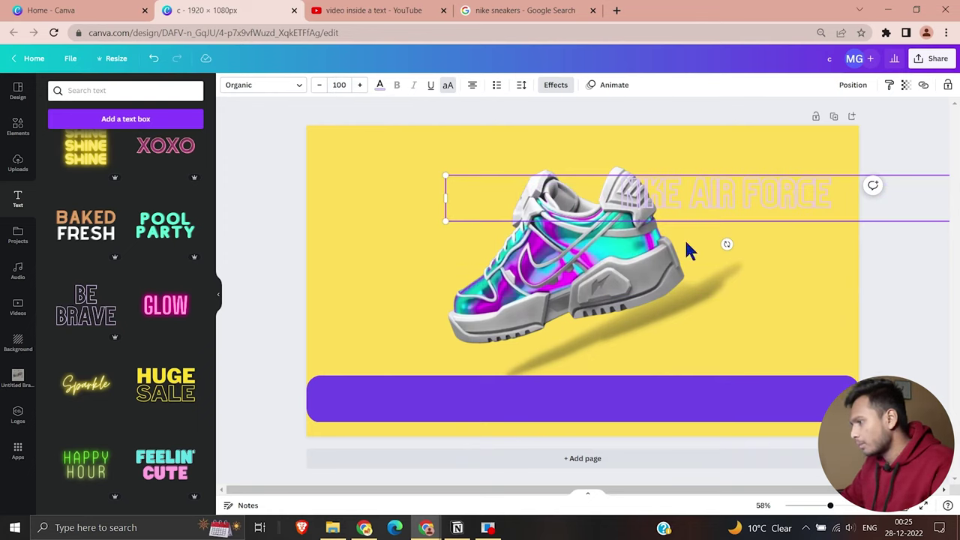
Move the "NIKE AIR FORCE" text to the centre of the purple bar and deselect it
click(407, 220)
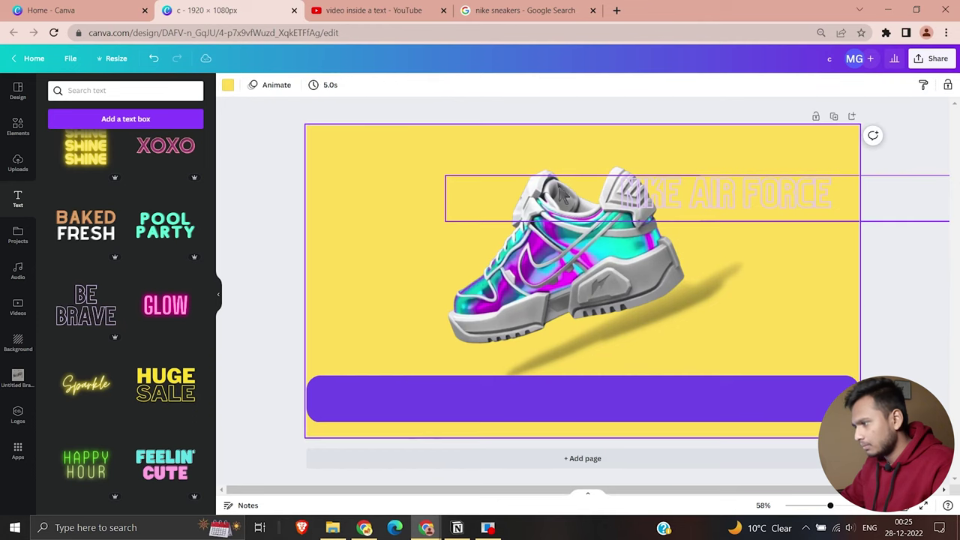
drag(673, 214, 528, 413)
click(934, 301)
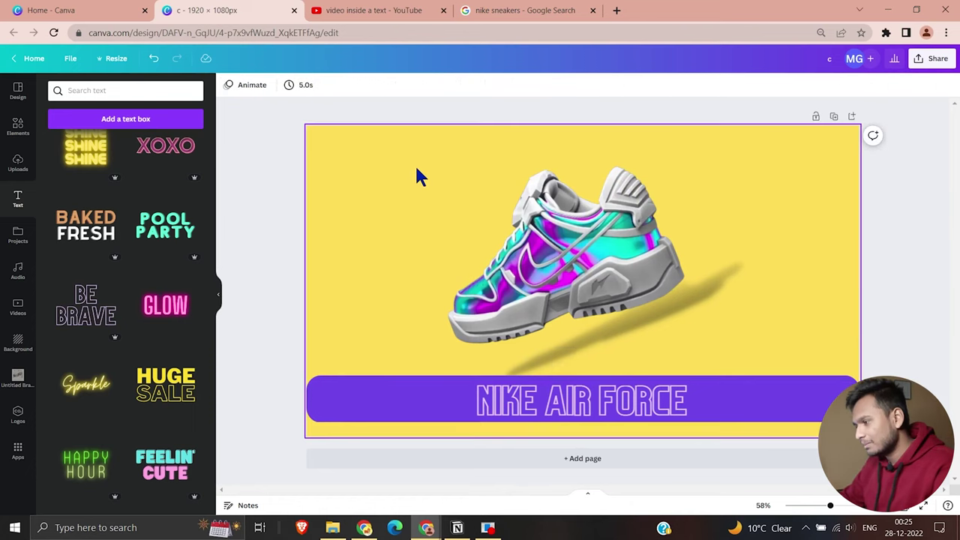
Group the sneaker, purple bar and text into one object and shift the group slightly on the page
drag(416, 168, 793, 465)
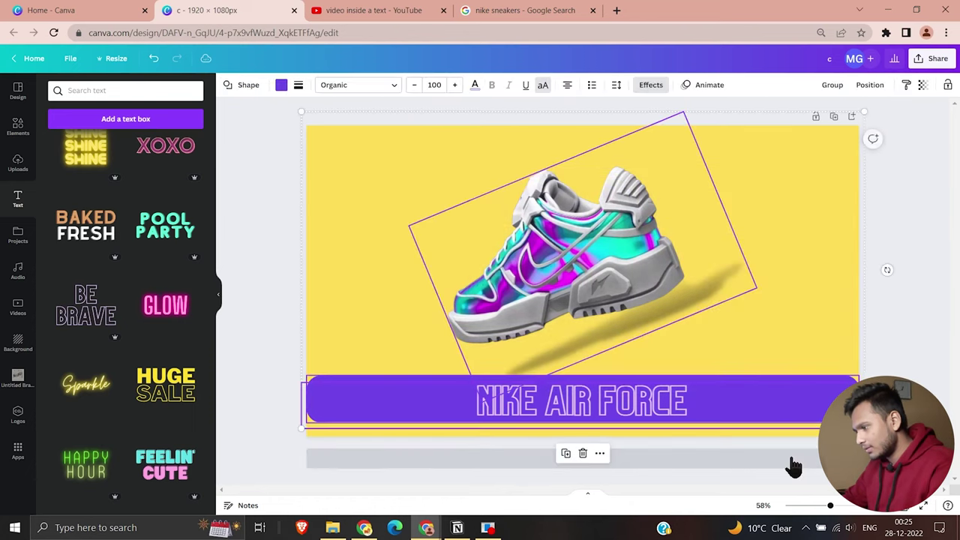
click(833, 85)
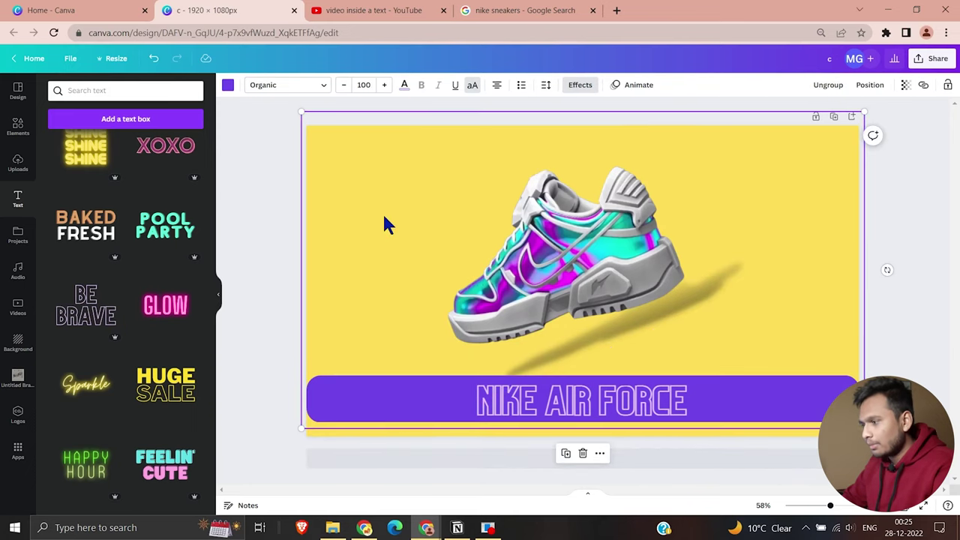
mouse_move(454, 205)
mouse_down()
mouse_move(493, 225)
mouse_move(351, 212)
mouse_move(475, 256)
mouse_move(525, 172)
mouse_move(420, 227)
mouse_move(481, 167)
mouse_move(450, 206)
mouse_up()
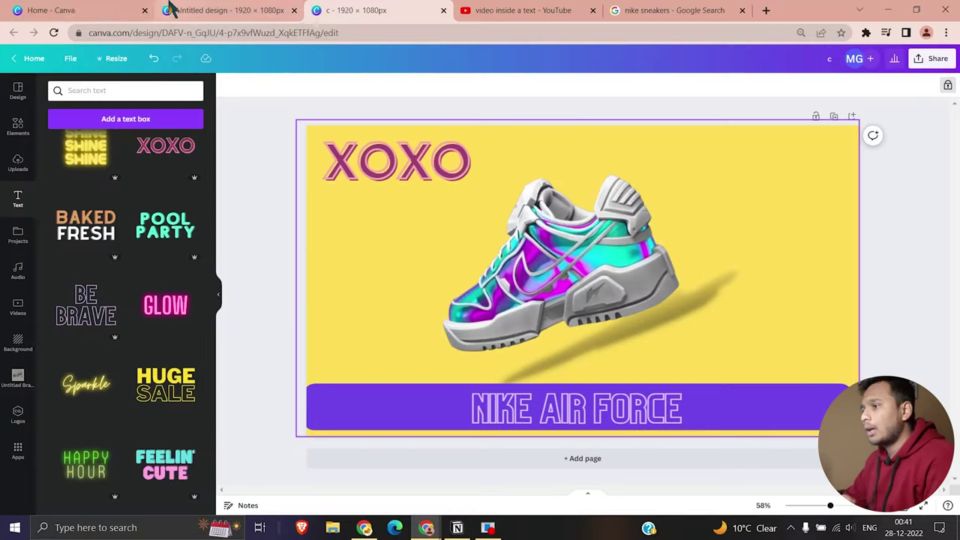
Go to the Canva home page, view the options for inviting people to the team, and close them
click(85, 10)
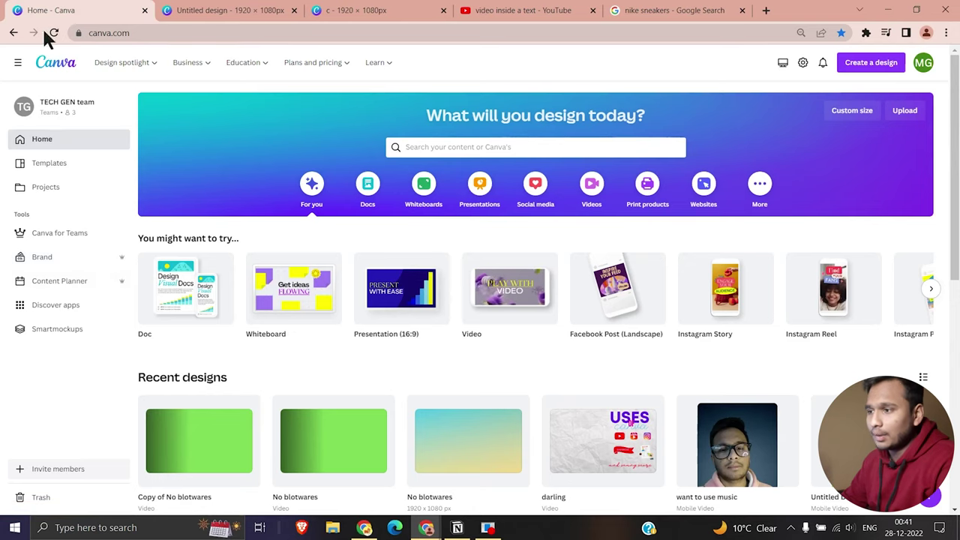
click(46, 472)
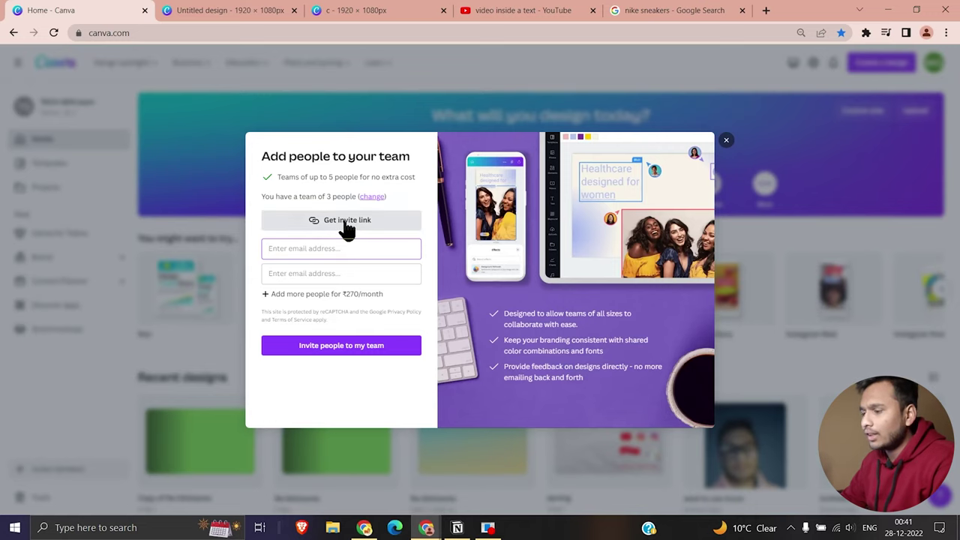
click(726, 140)
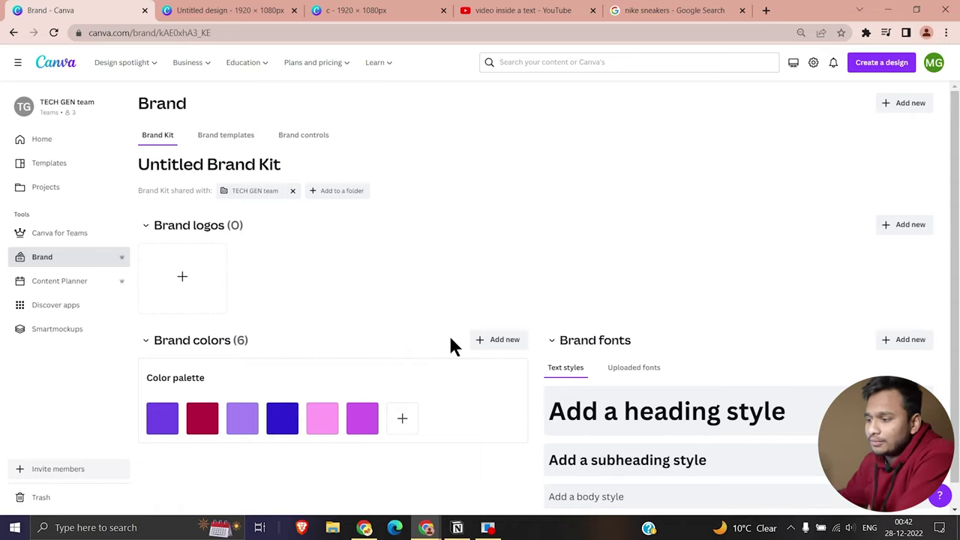
Upload "to the new year.png" from the canva projects folder on drive E as a brand logo and keep its extracted colours
scroll(468, 408, down, 1)
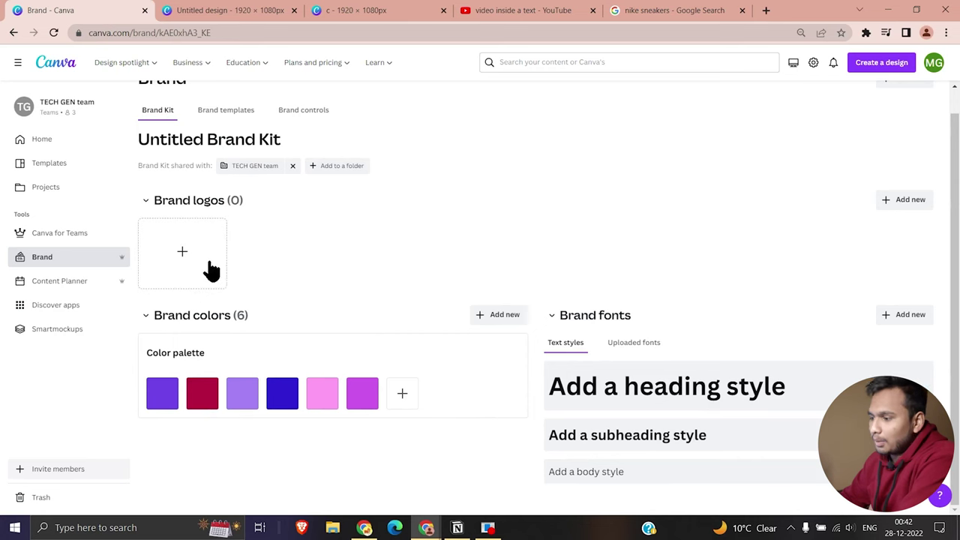
click(183, 259)
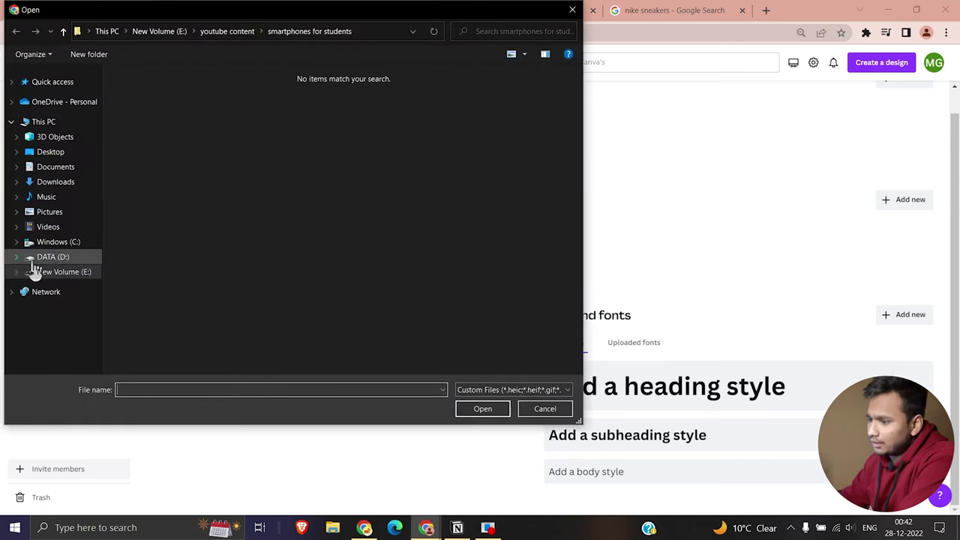
click(51, 271)
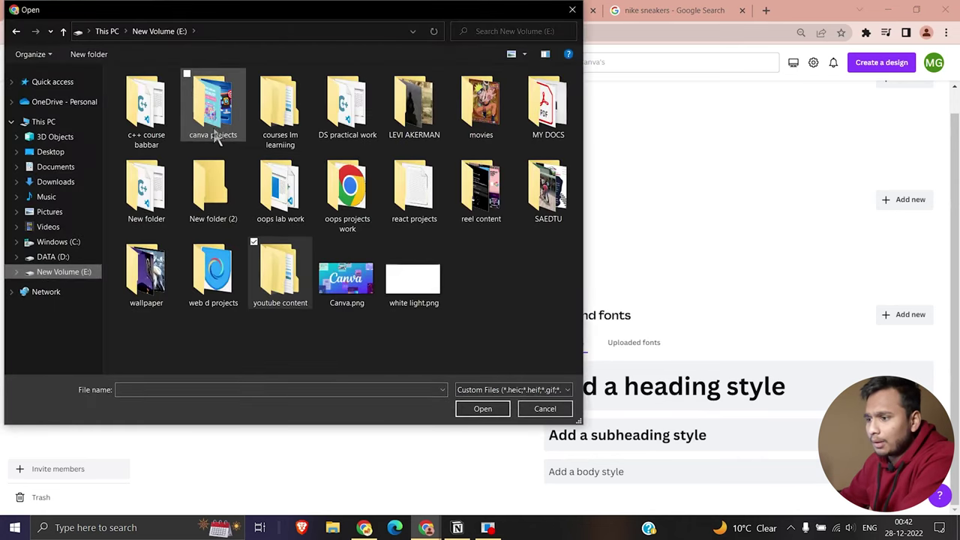
double_click(217, 135)
scroll(338, 255, down, 10)
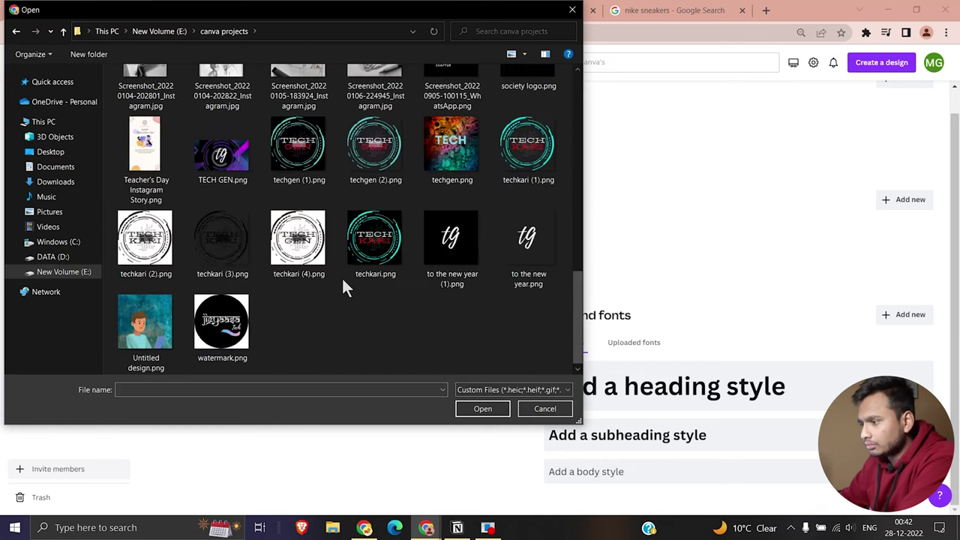
double_click(521, 251)
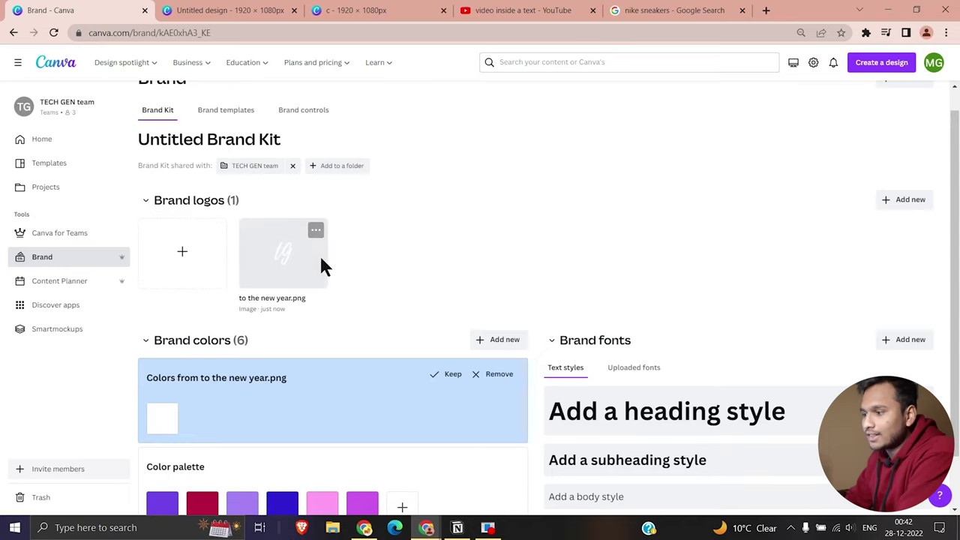
click(443, 374)
Review the Brand Kit's uploaded fonts, the brand templates and the brand controls
scroll(447, 383, down, 1)
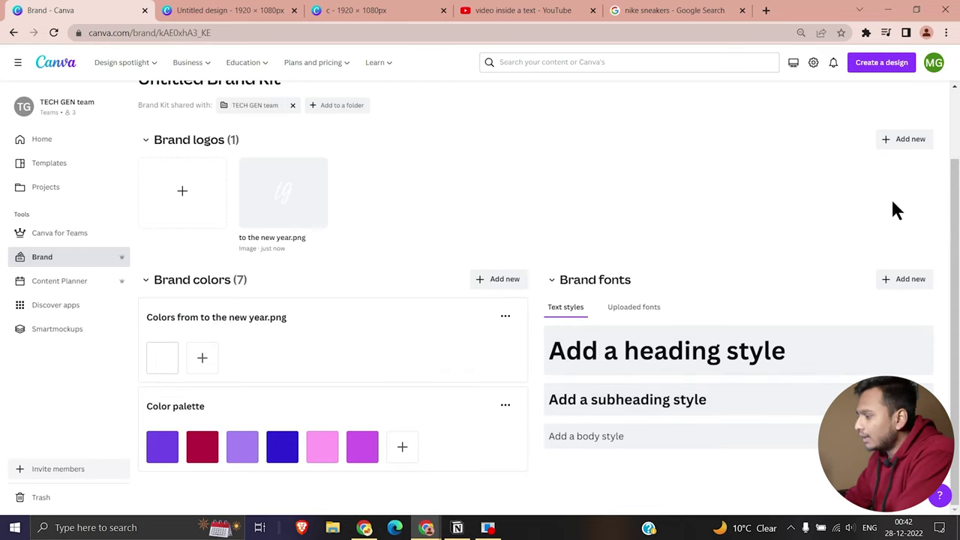
click(640, 308)
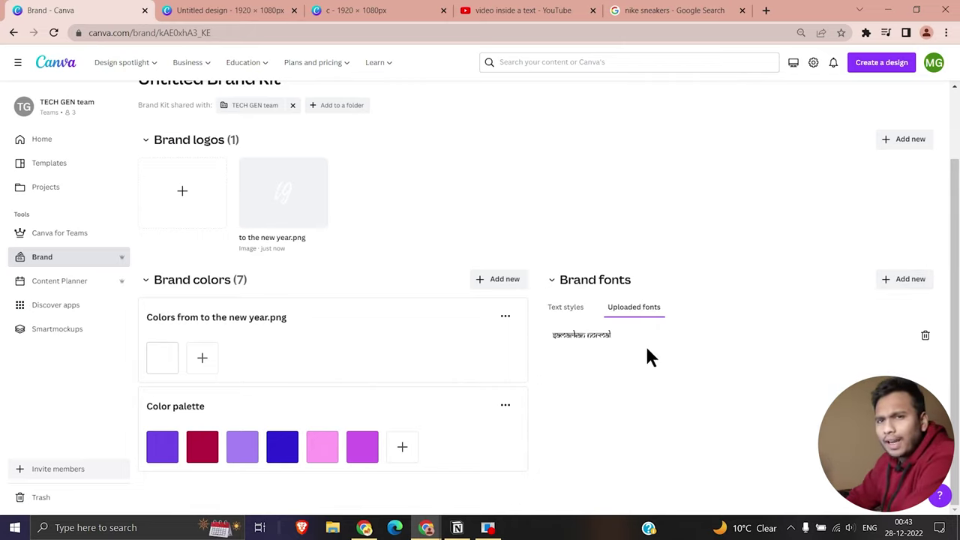
scroll(220, 150, up, 2)
click(222, 149)
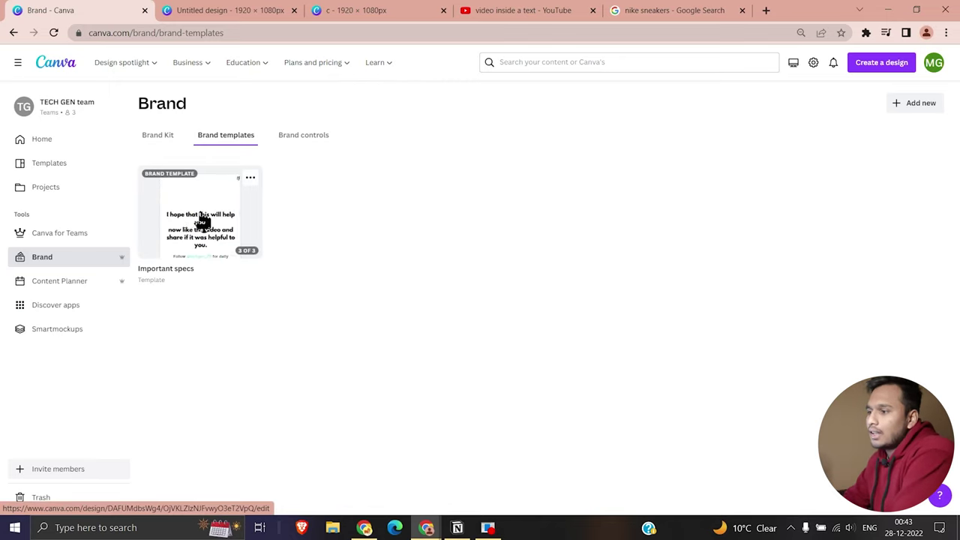
click(318, 141)
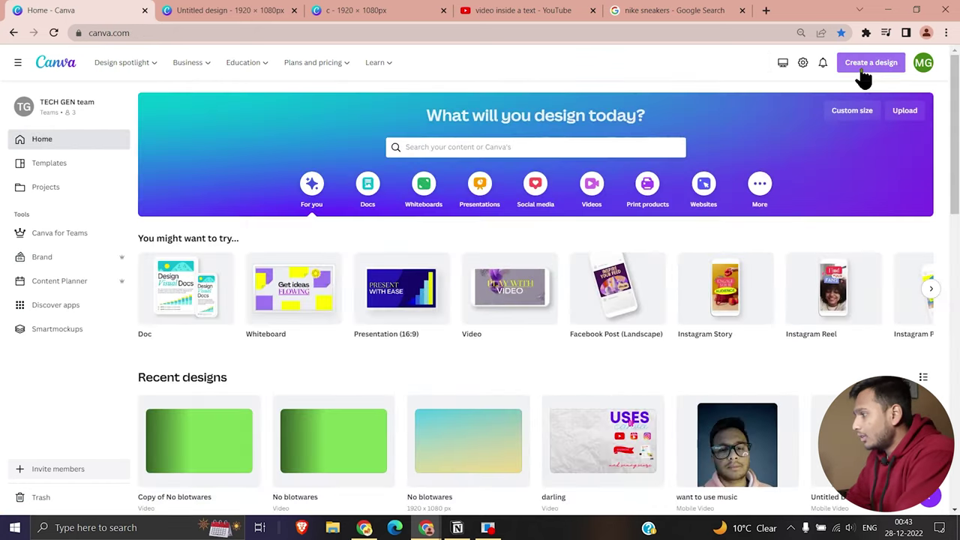
Create a new Instagram Post (Square) design and fill its background with the default light blue colour
click(867, 66)
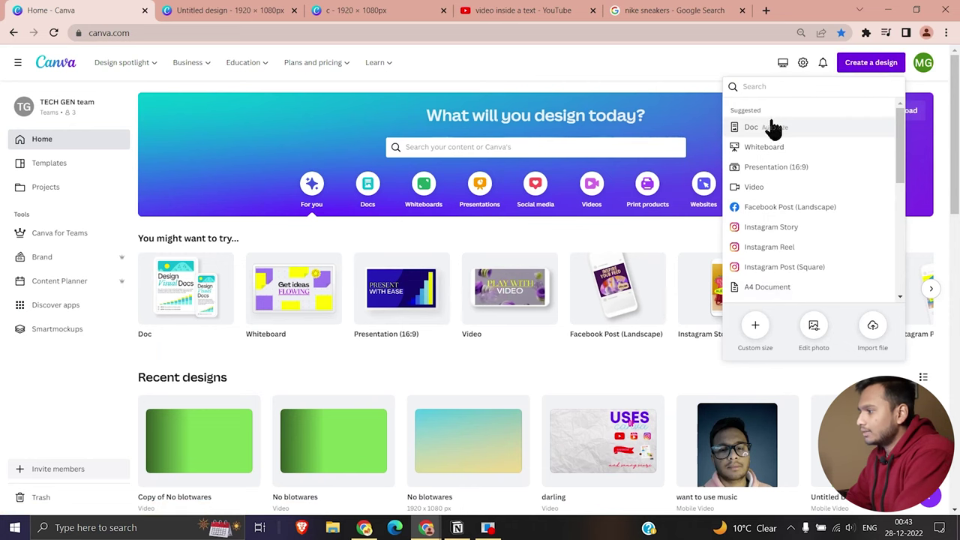
click(784, 266)
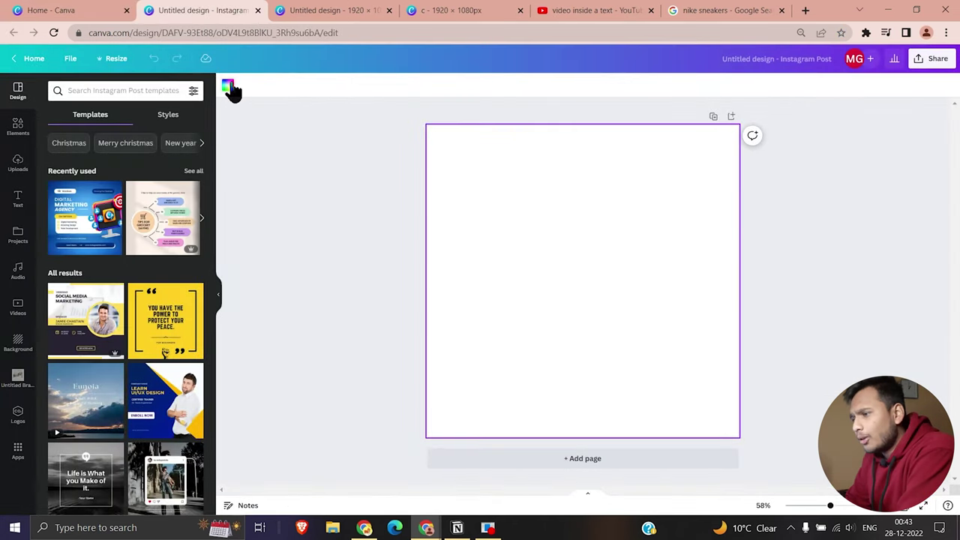
click(229, 88)
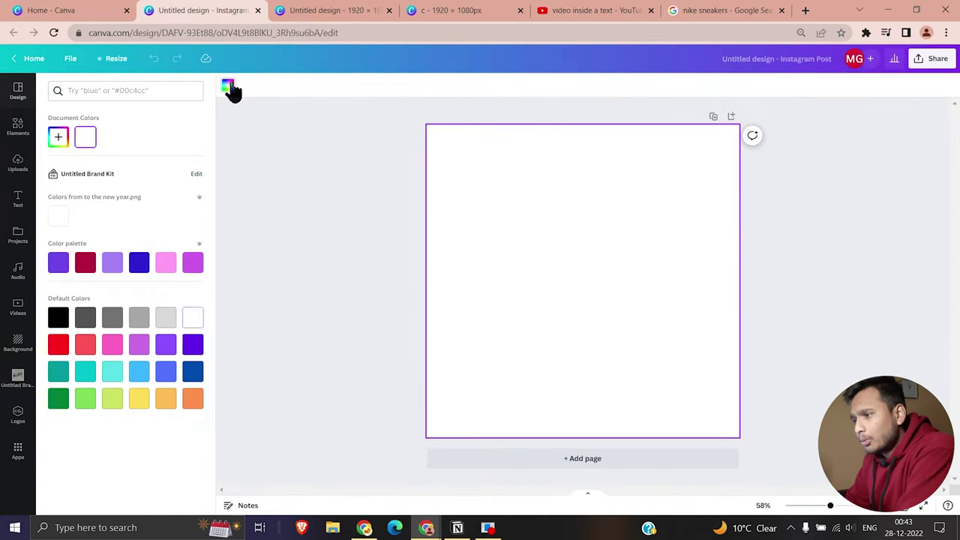
click(139, 373)
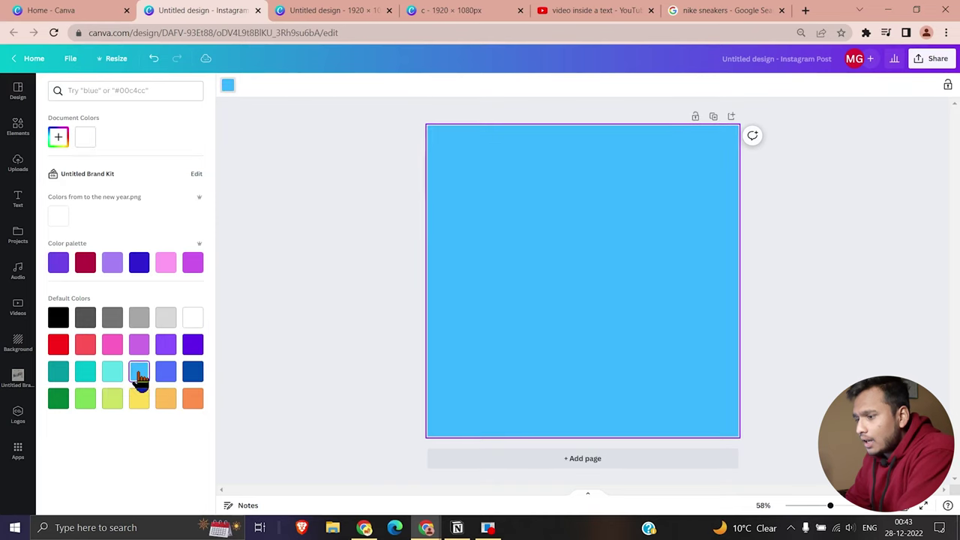
Search the elements for "facebook", add the round blue Facebook logo slightly above the page centre, and clear the search
click(14, 135)
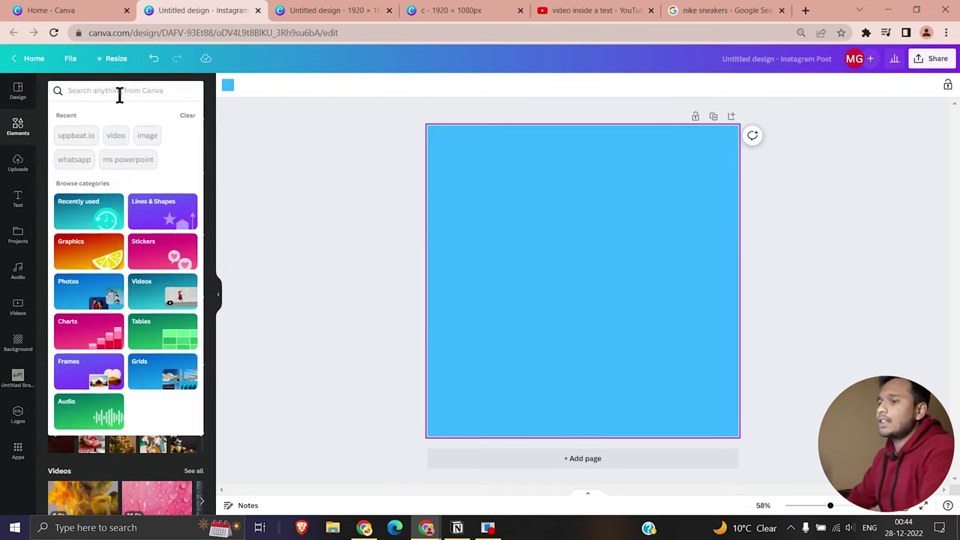
text(facebok)
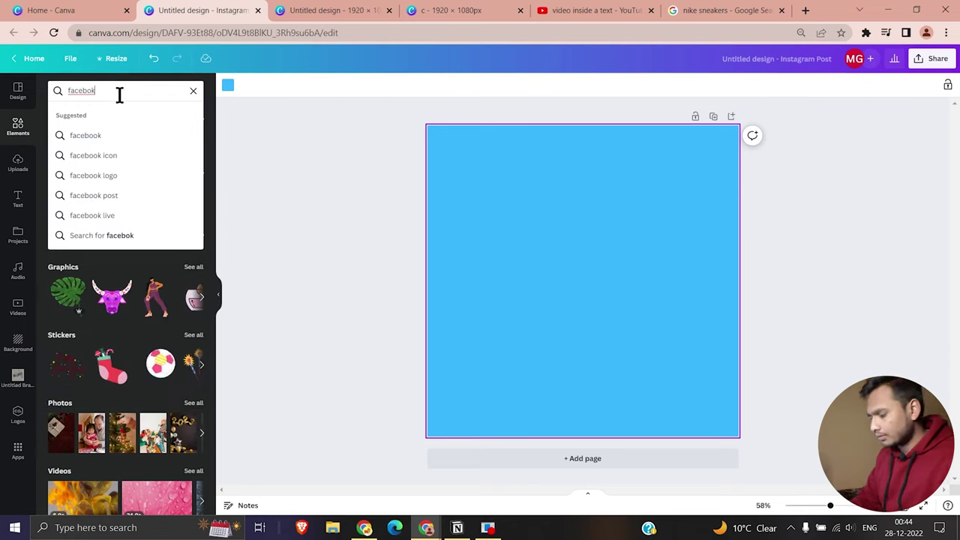
key(BackSpace)
text(ok)
key(Return)
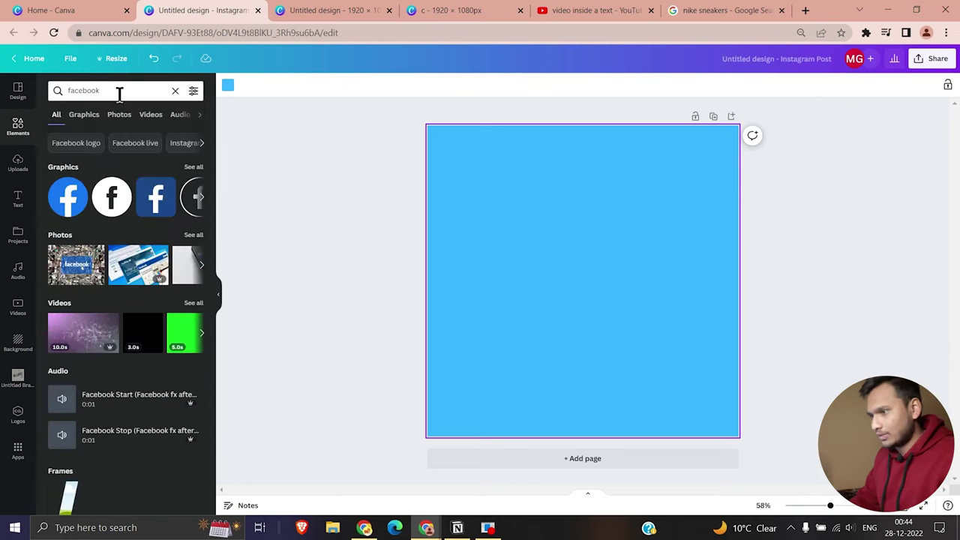
click(68, 197)
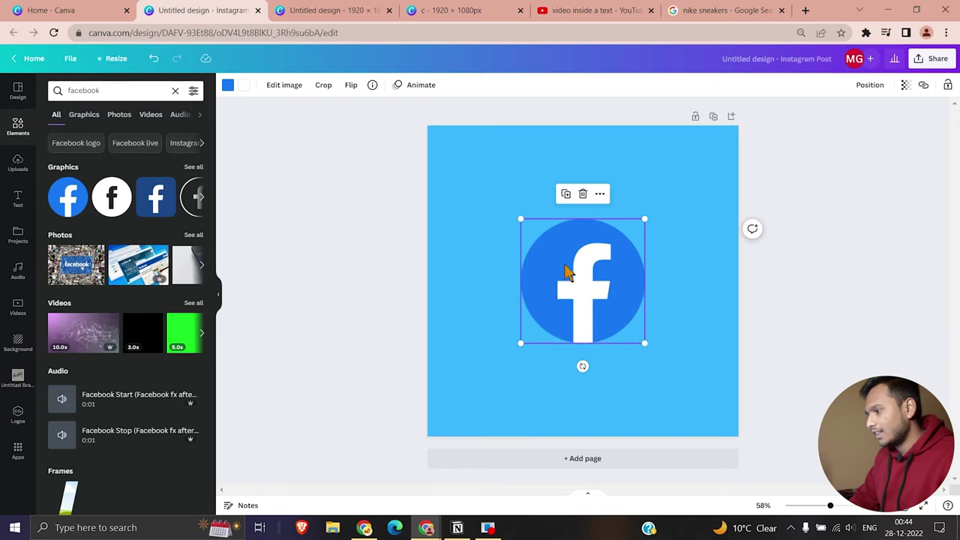
drag(567, 274, 566, 254)
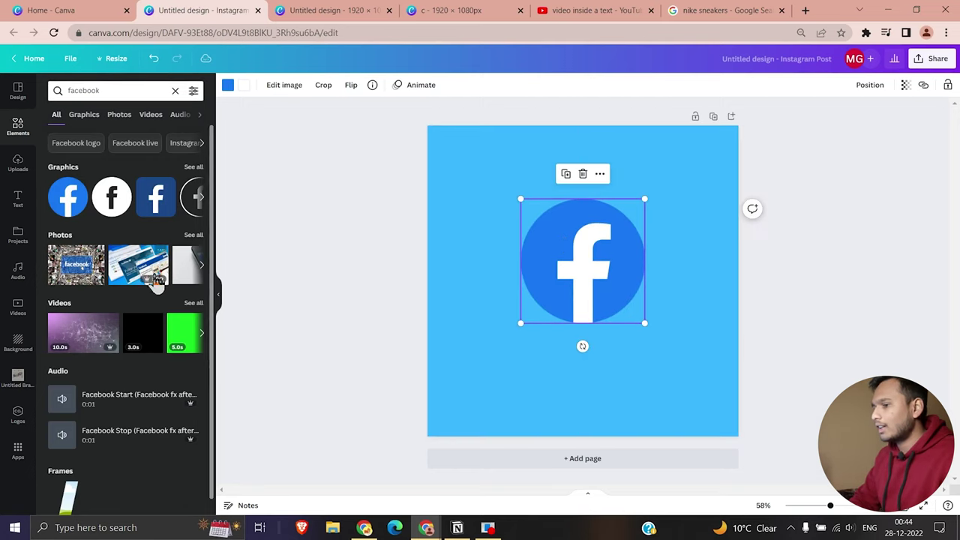
click(175, 90)
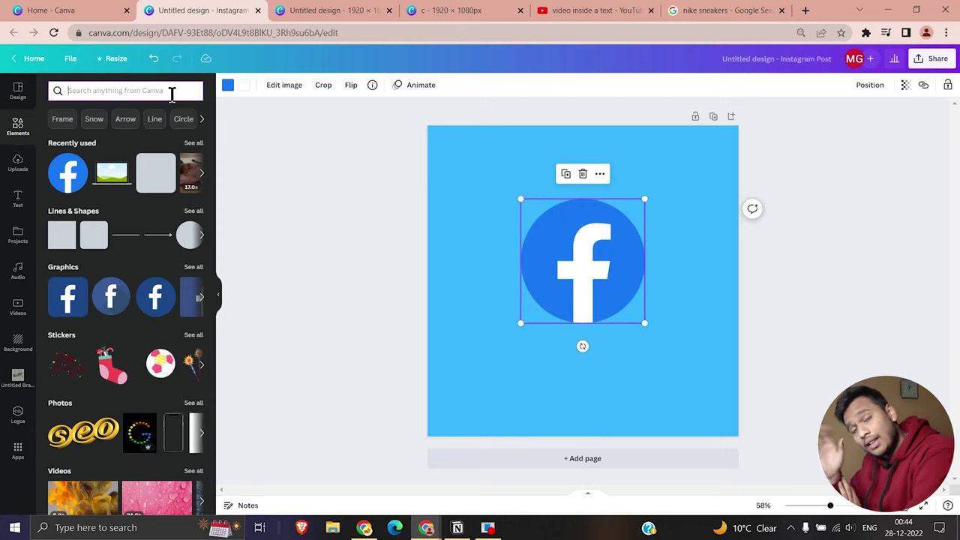
Search the elements for "amazon" and clear the search
text(ama)
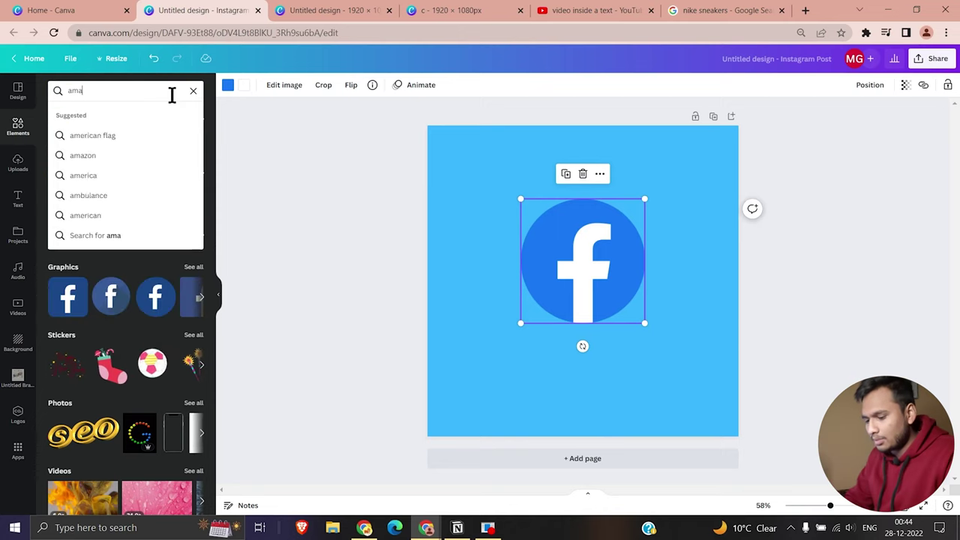
text(zon)
key(Return)
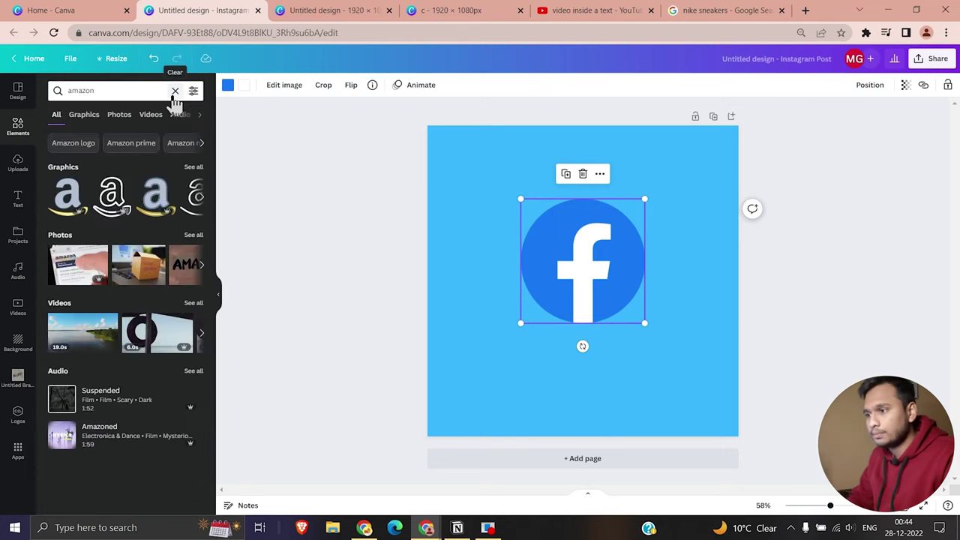
click(167, 95)
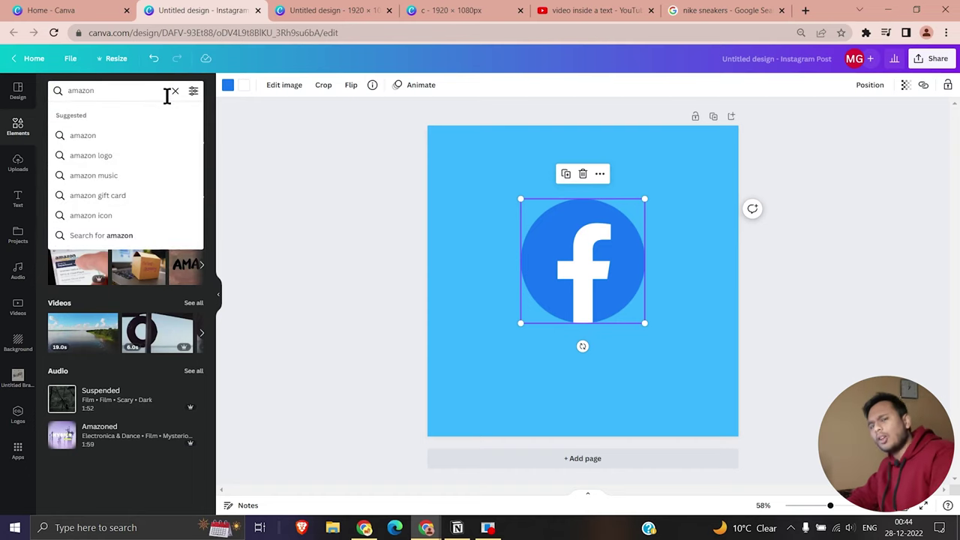
click(173, 95)
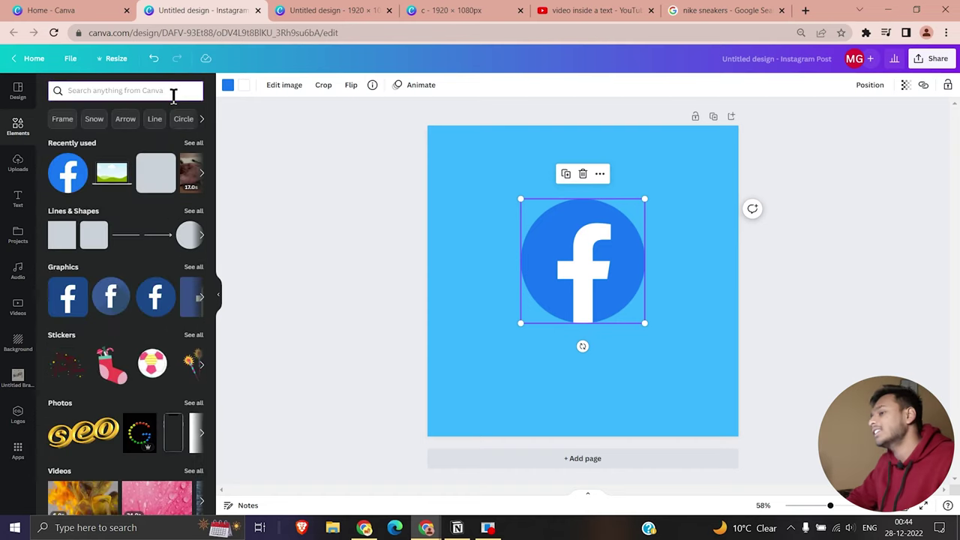
Search the elements for "subscribe" instead of "like"
text(like)
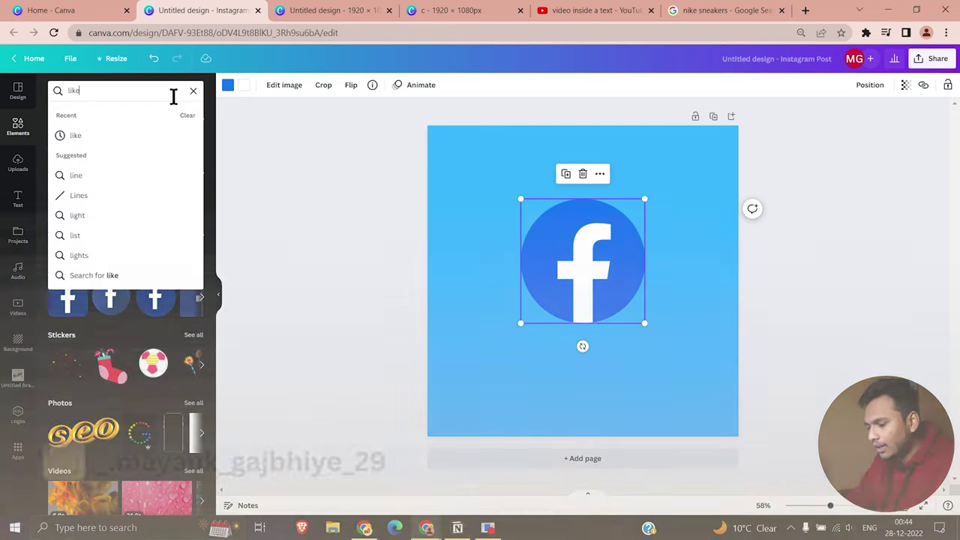
key(BackSpace)
key(BackSpace)
key(BackSpace)
key(BackSpace)
text(subscribe)
key(Return)
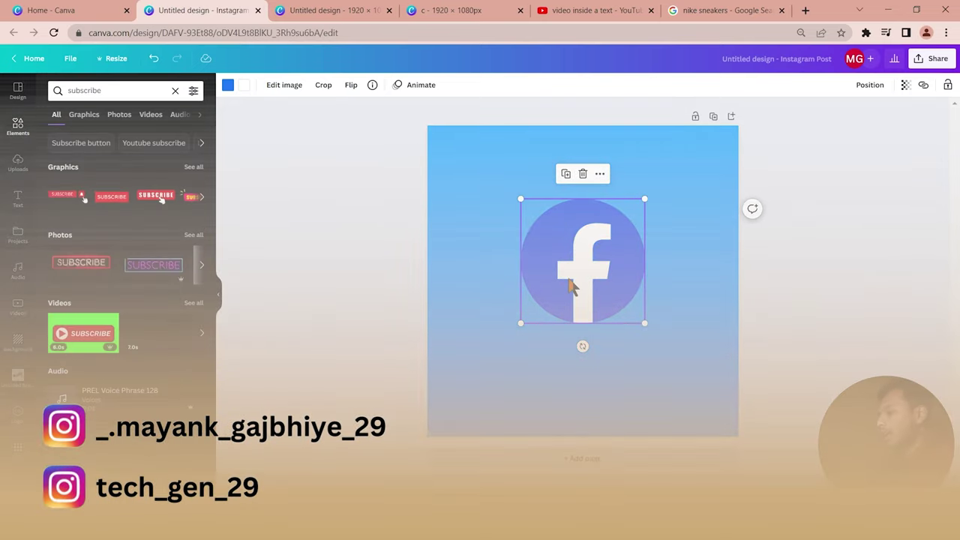
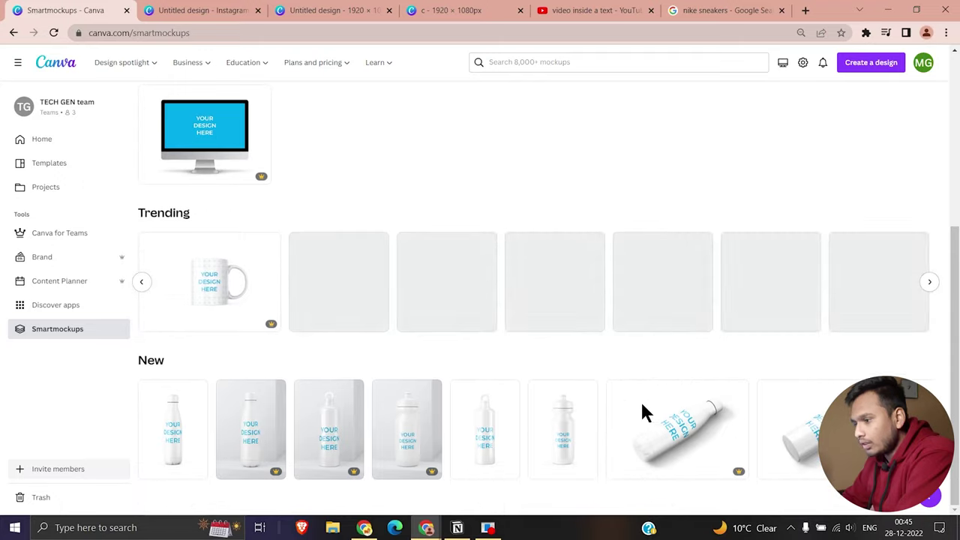
Open the white mug mockup from the Trending section and apply the uploaded Ps logo image to it
click(197, 314)
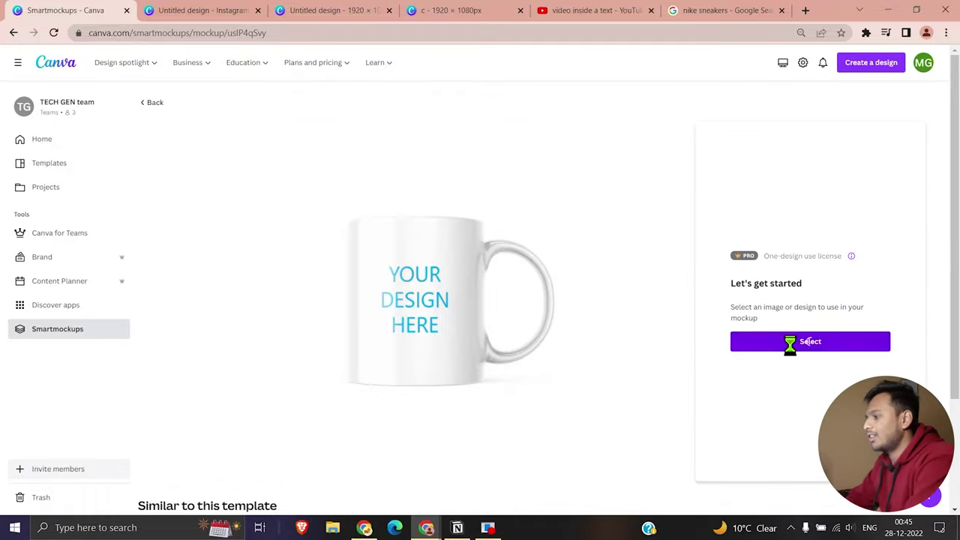
click(790, 343)
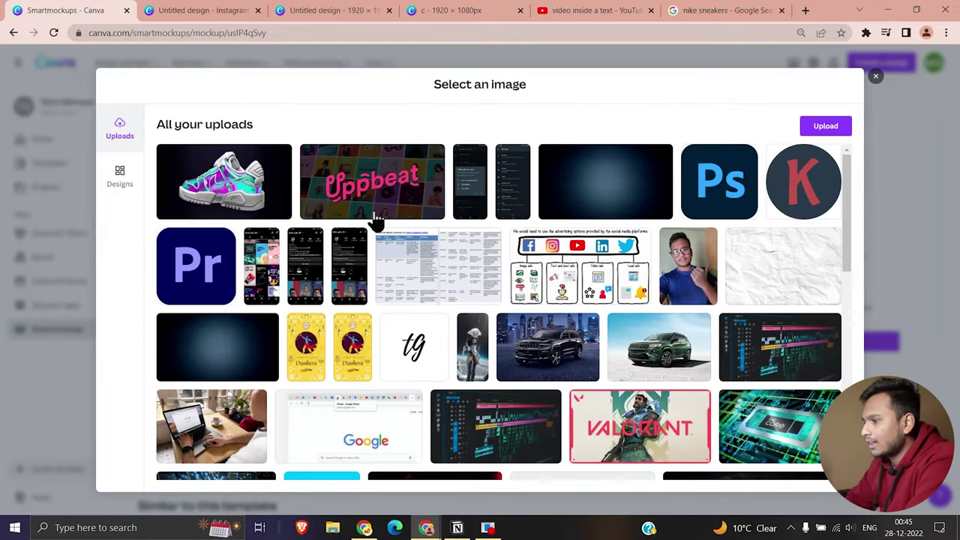
click(732, 189)
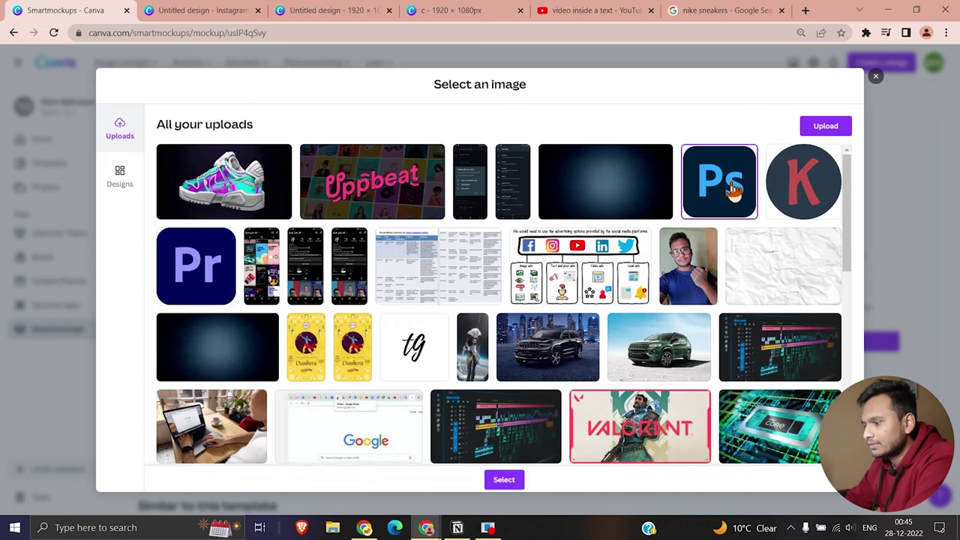
click(500, 478)
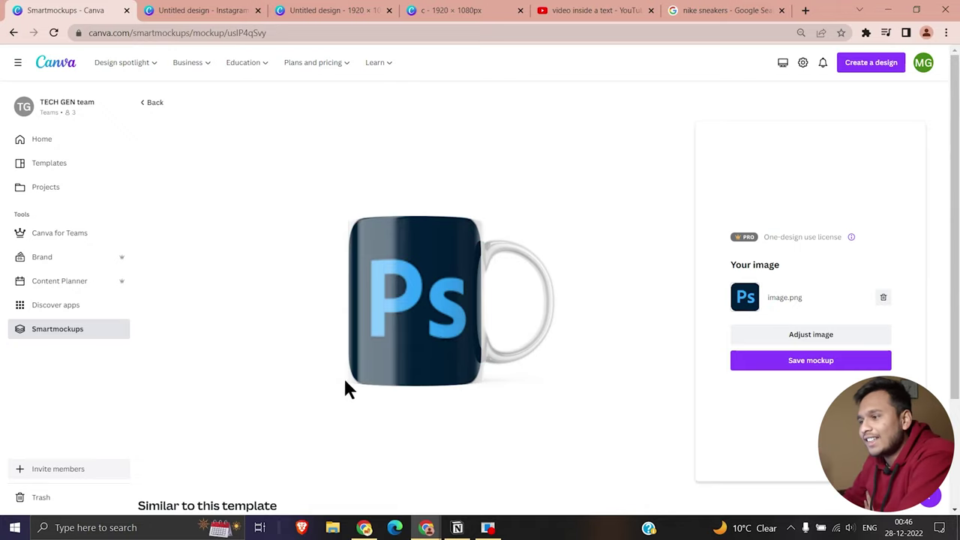
Return to the mockup gallery, open the second bottle mockup in the New section, and go back to the gallery
click(153, 105)
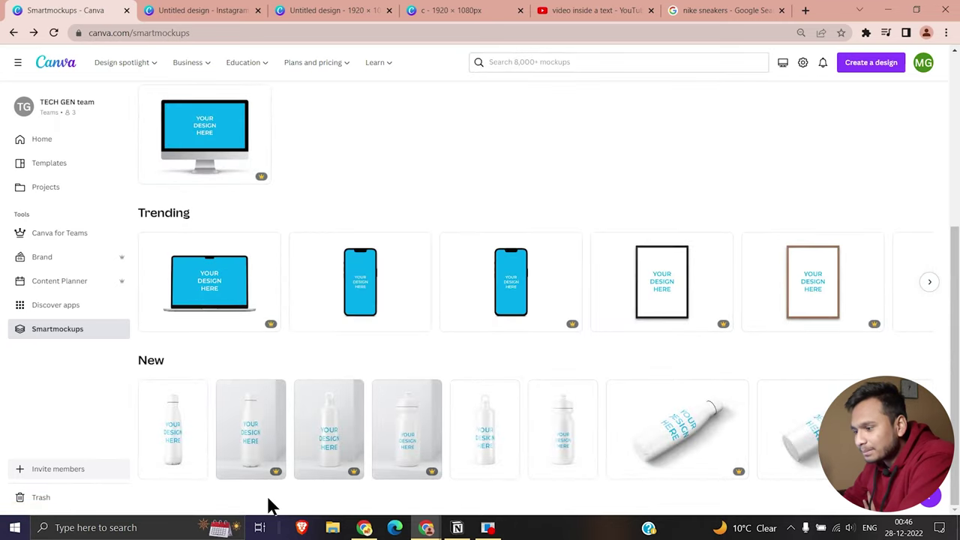
click(259, 431)
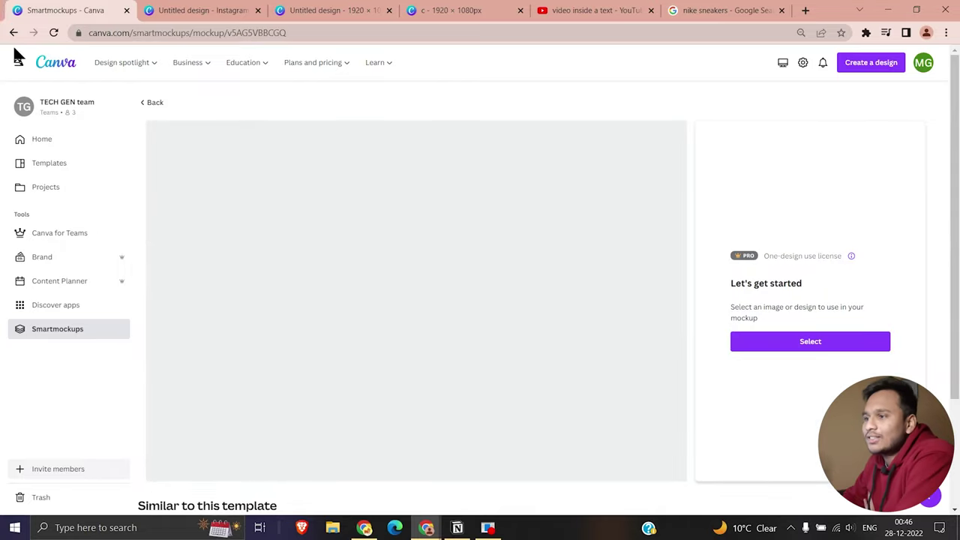
click(12, 34)
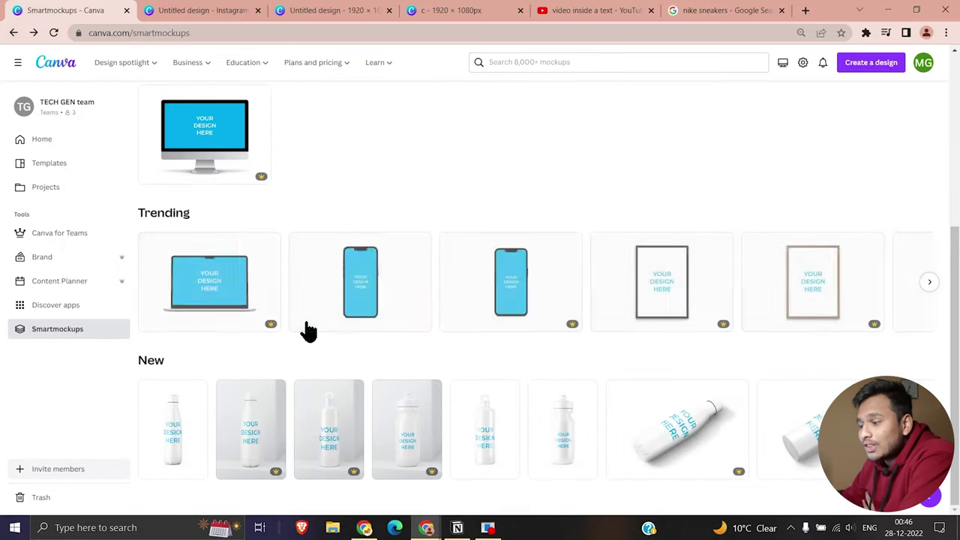
Search the mockups for "book covers" and open the suggested Hard cover books collection
scroll(542, 82, down, 1)
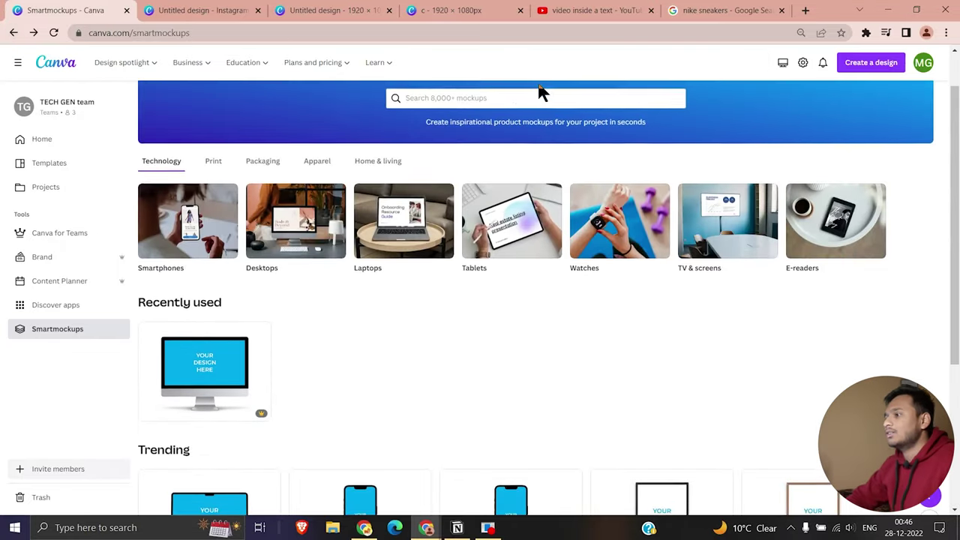
click(517, 98)
text(book)
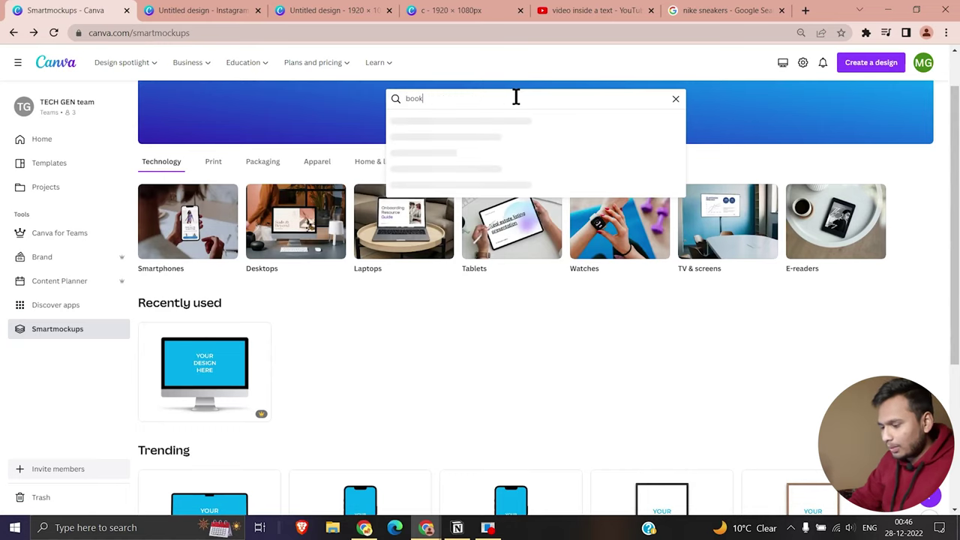
text( covers)
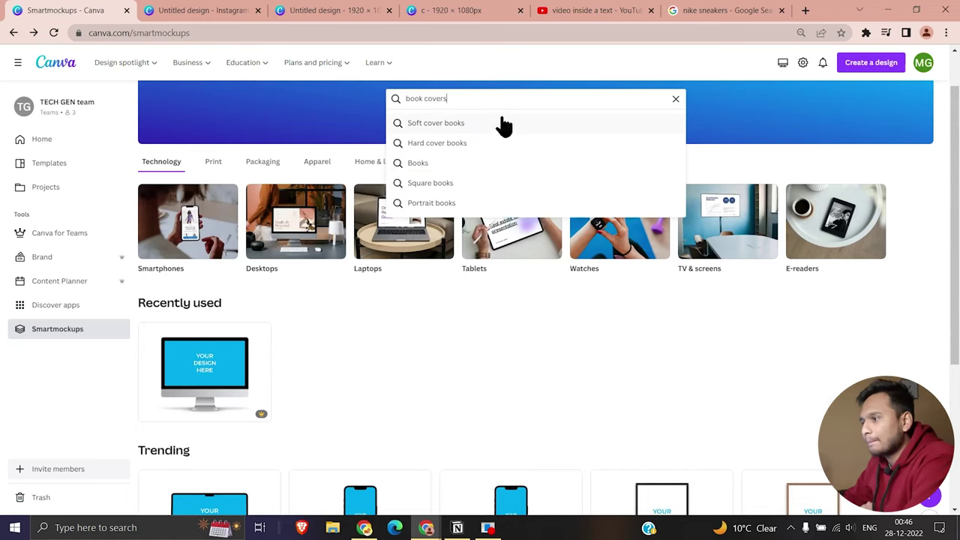
click(489, 145)
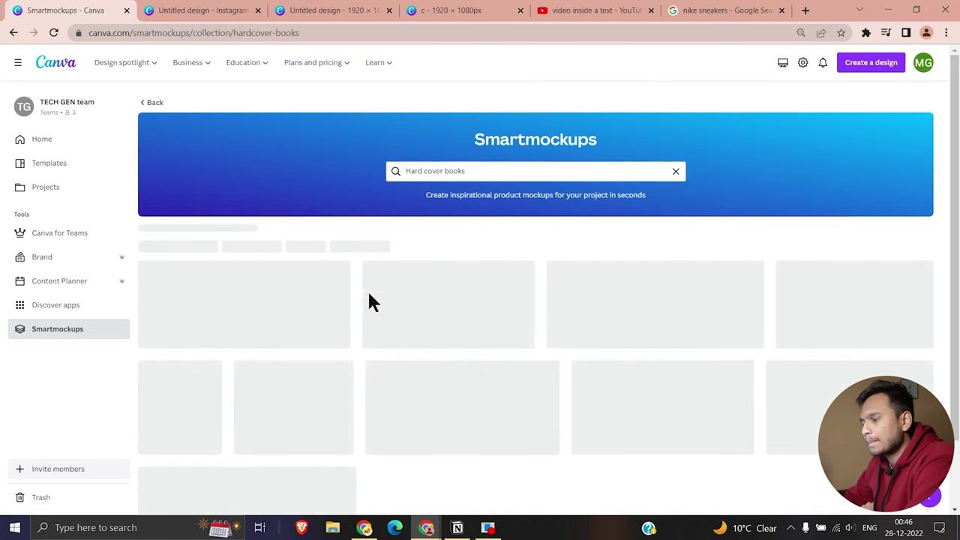
Browse the hard cover book mockups and open the one lying on a wooden table above a black chair
scroll(426, 349, down, 2)
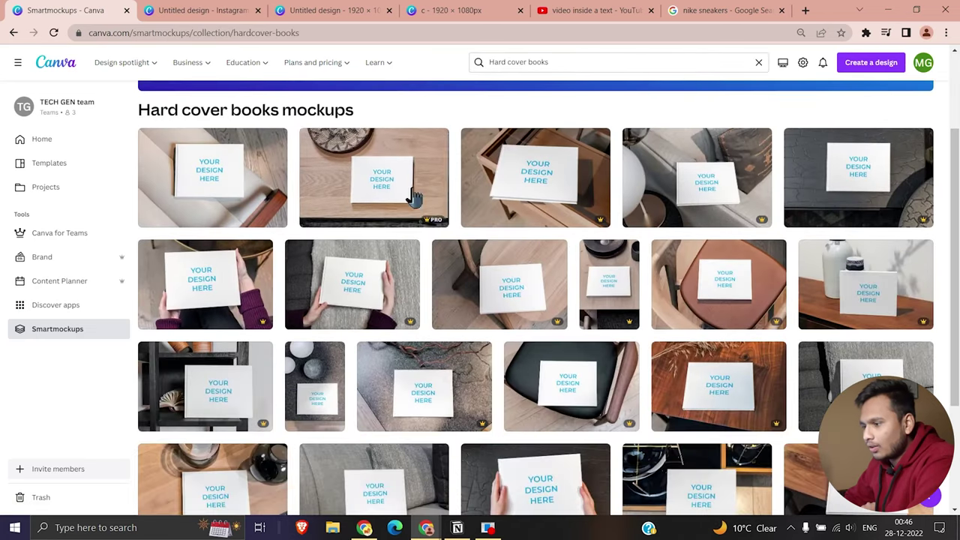
scroll(598, 367, down, 3)
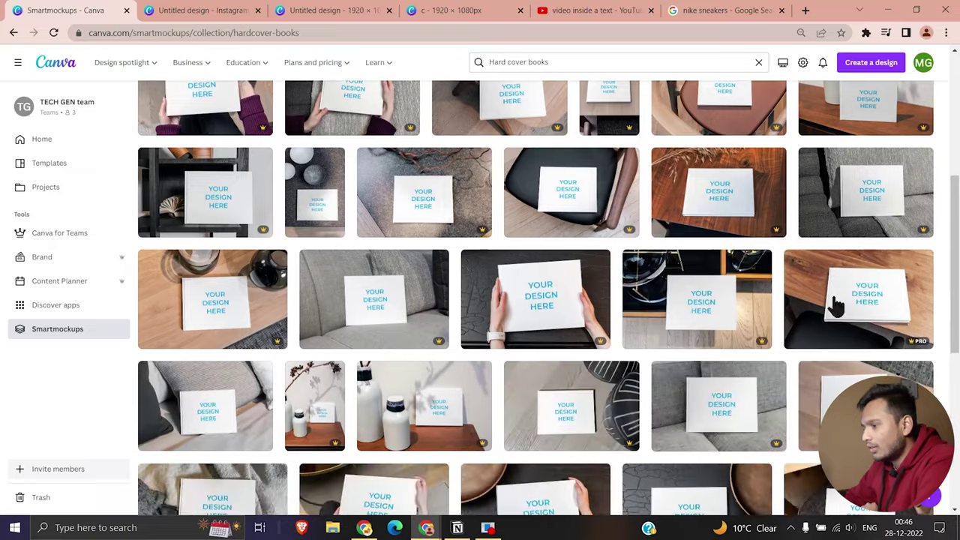
click(831, 303)
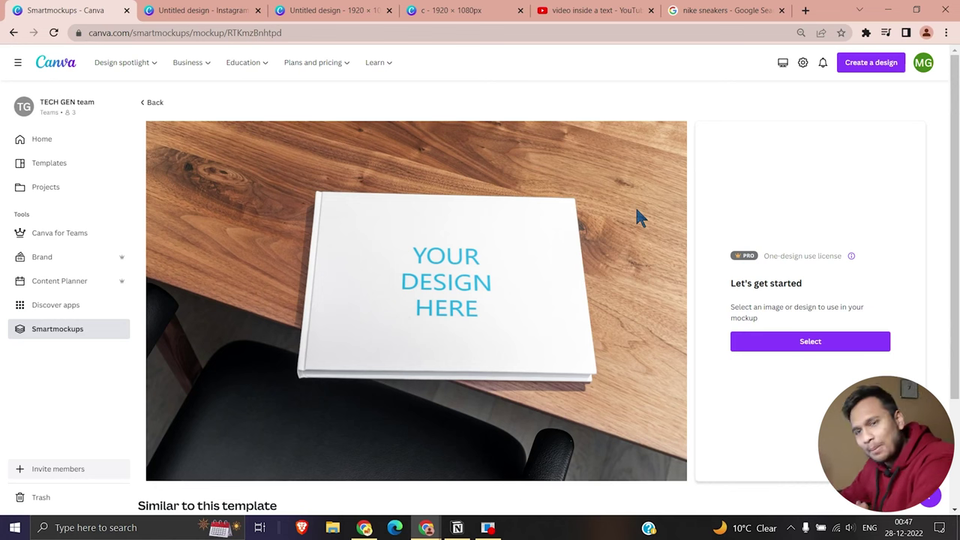
In the Instagram post, copy the red SUBSCRIBE button to the page top and over the Facebook logo, and undo both copies
click(171, 12)
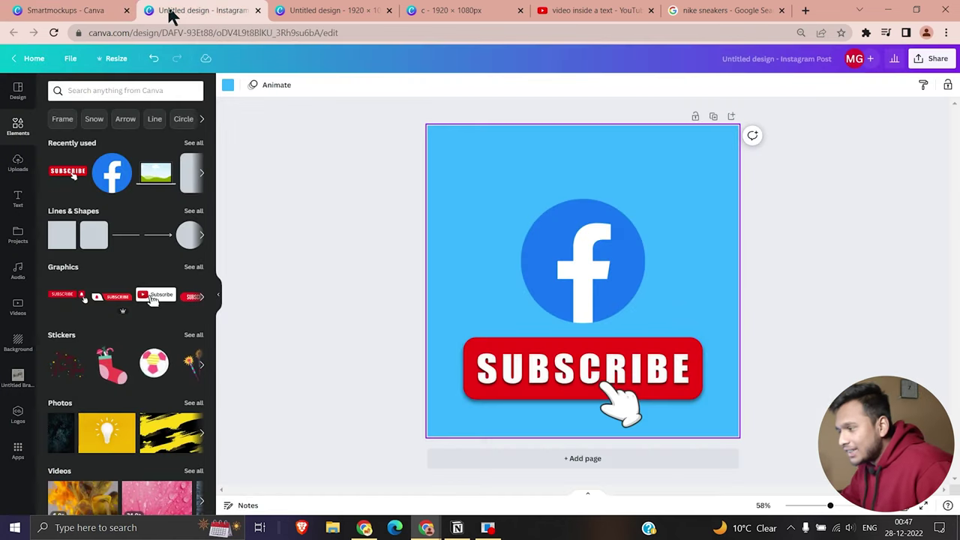
click(570, 400)
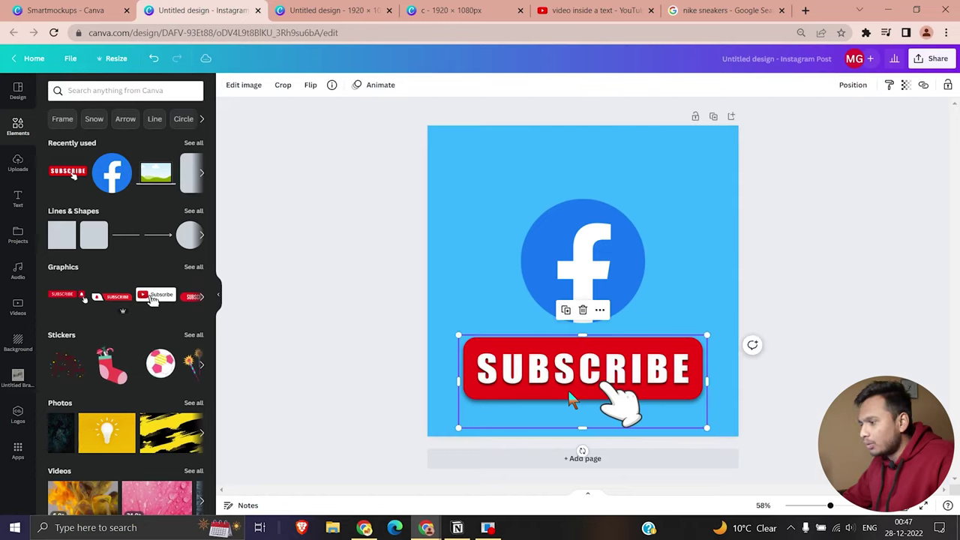
drag(568, 394, 573, 189)
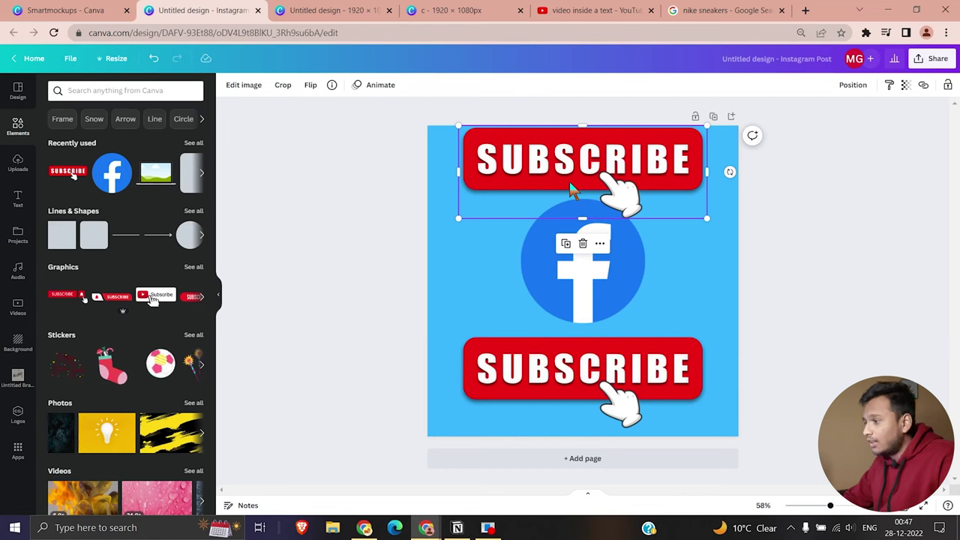
drag(570, 189, 571, 298)
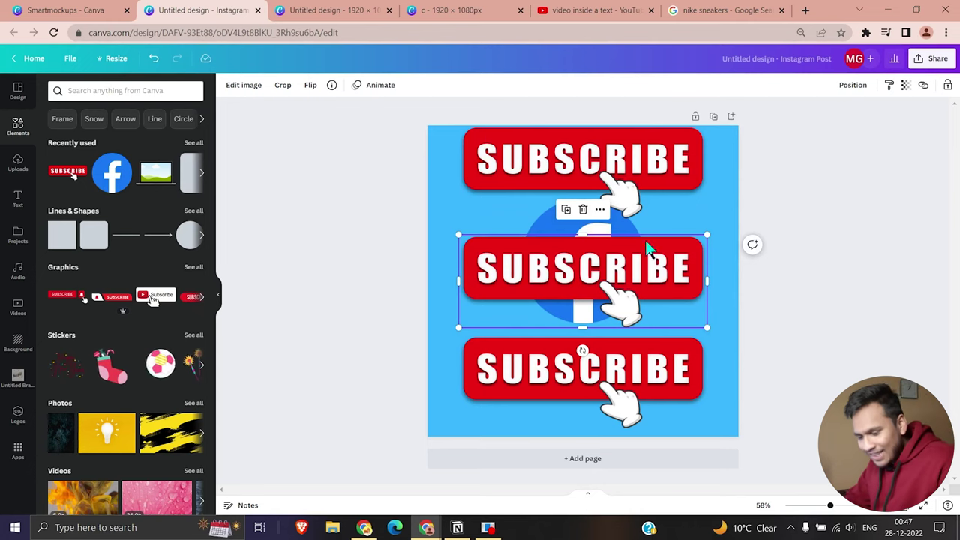
key(ctrl+z)
key(ctrl+z)
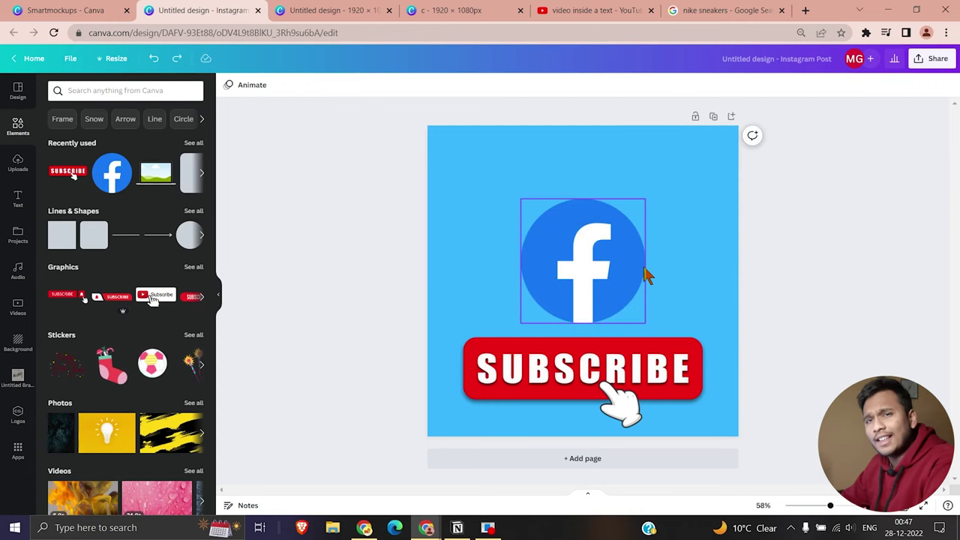
Close the Instagram post design, return to the Canva home page, and create a new Video design
key(ctrl+w)
click(13, 32)
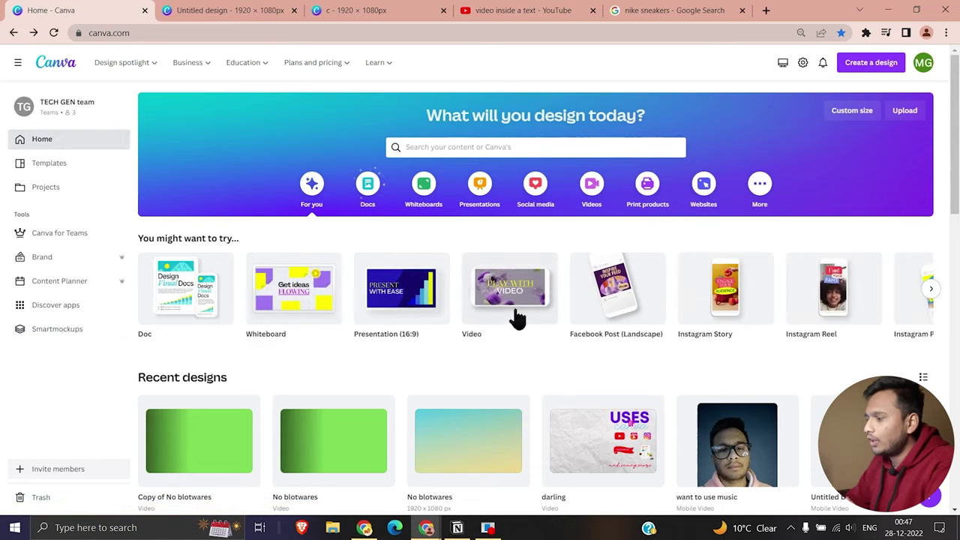
click(518, 318)
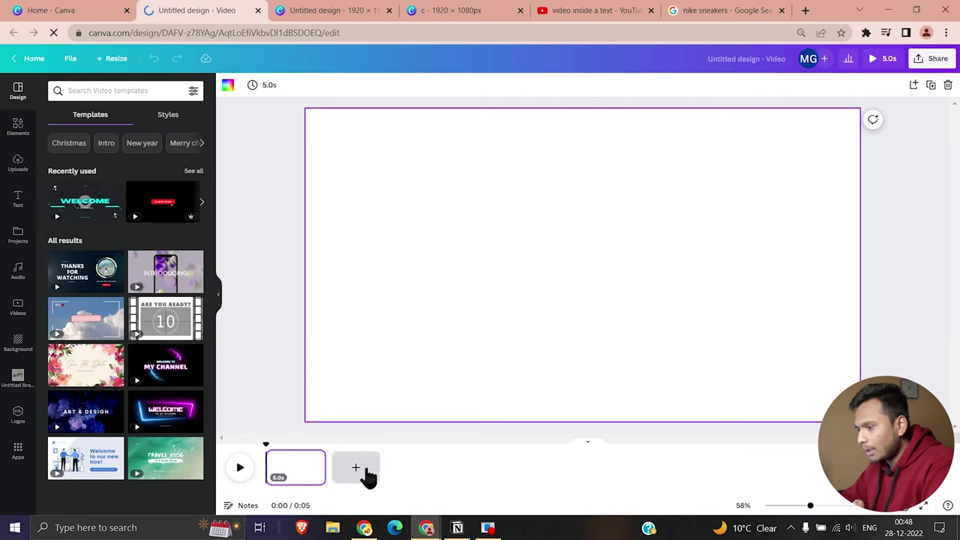
Add four blank pages to the video timeline after the first page
click(367, 474)
click(432, 477)
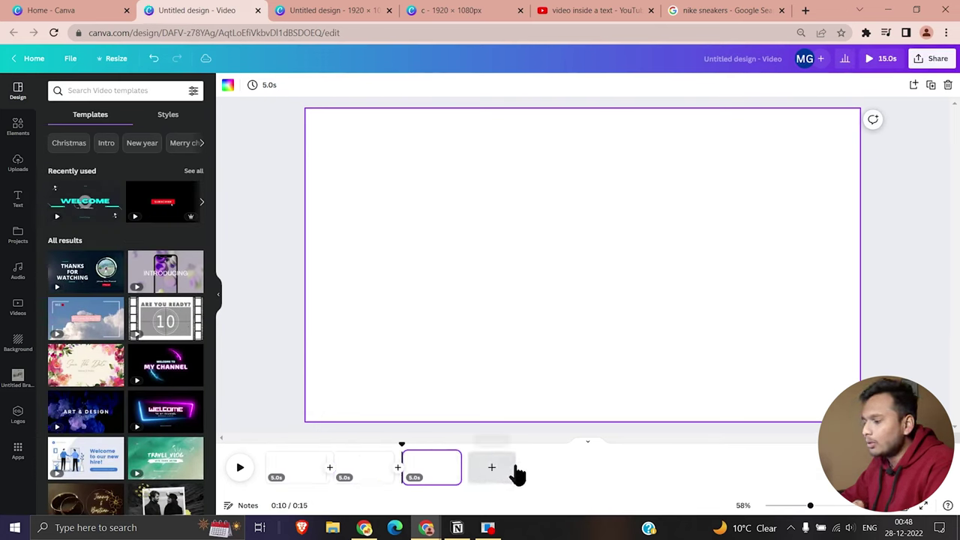
click(492, 469)
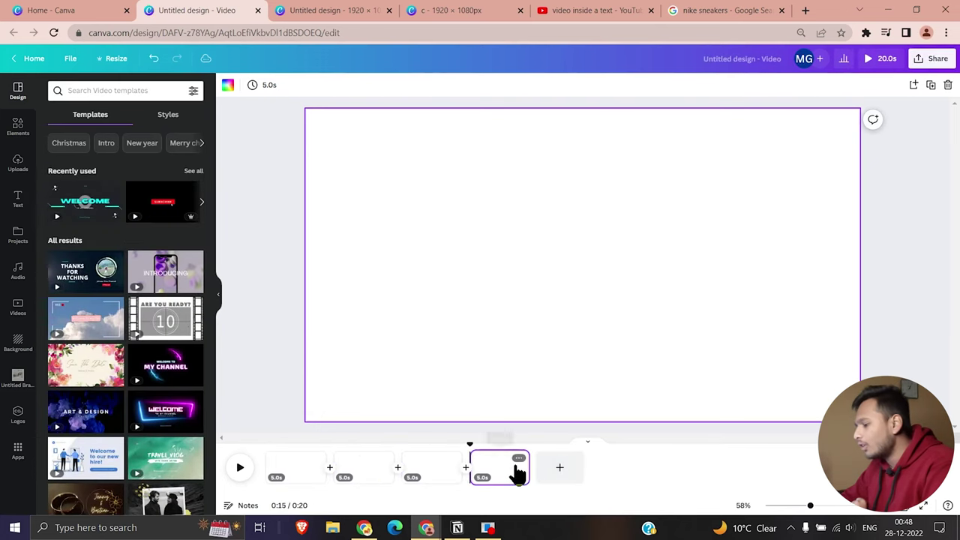
click(552, 474)
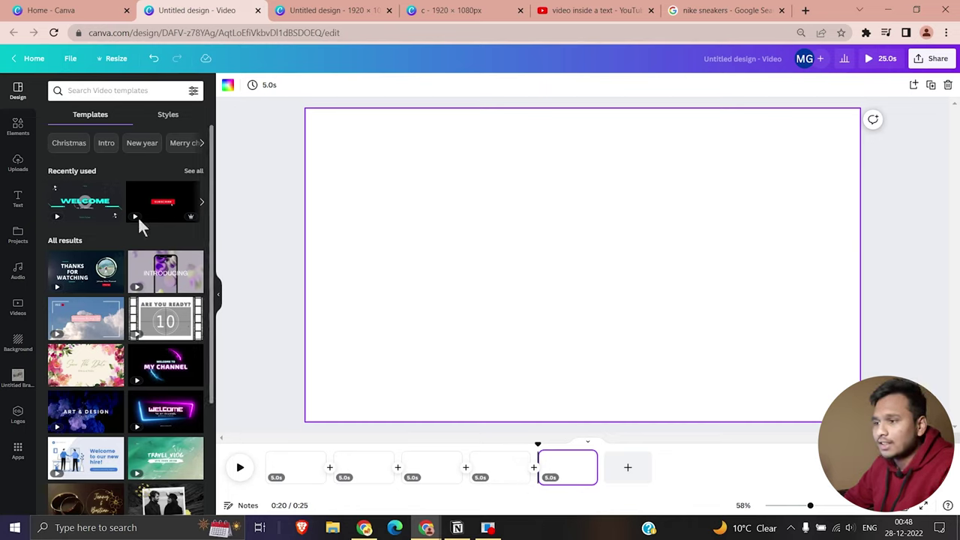
Add the 15.0s bridge clip from Aerial Shots to the fifth page and set it as the page background
click(19, 309)
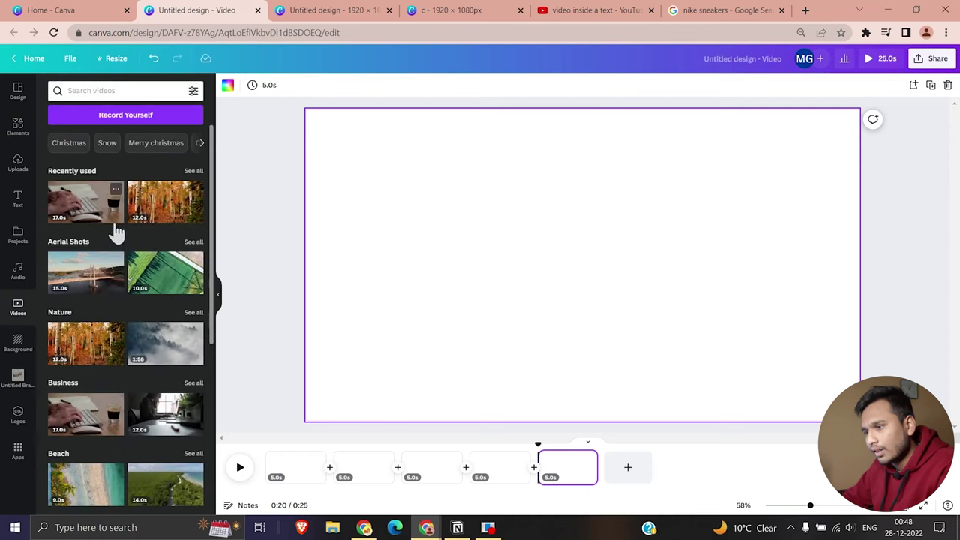
click(100, 286)
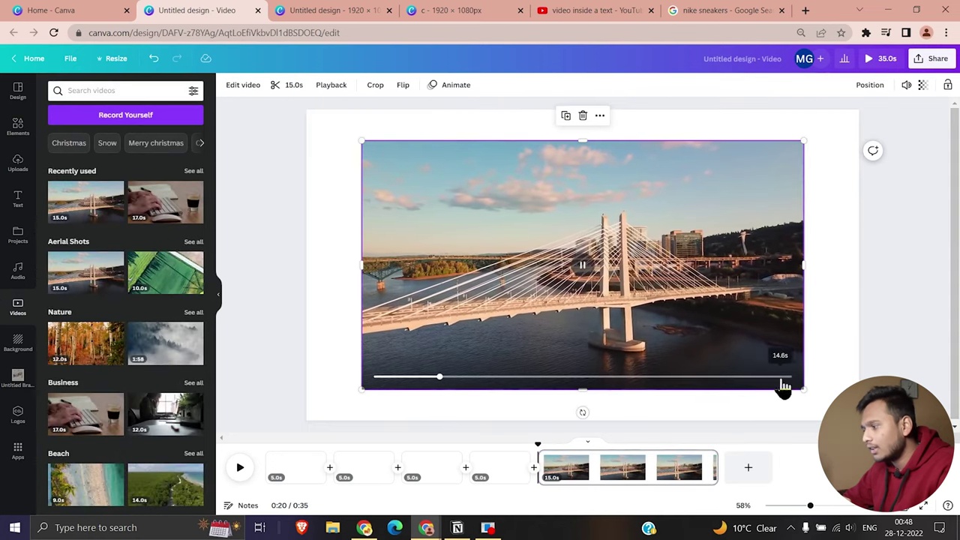
drag(804, 390, 759, 364)
right_click(624, 261)
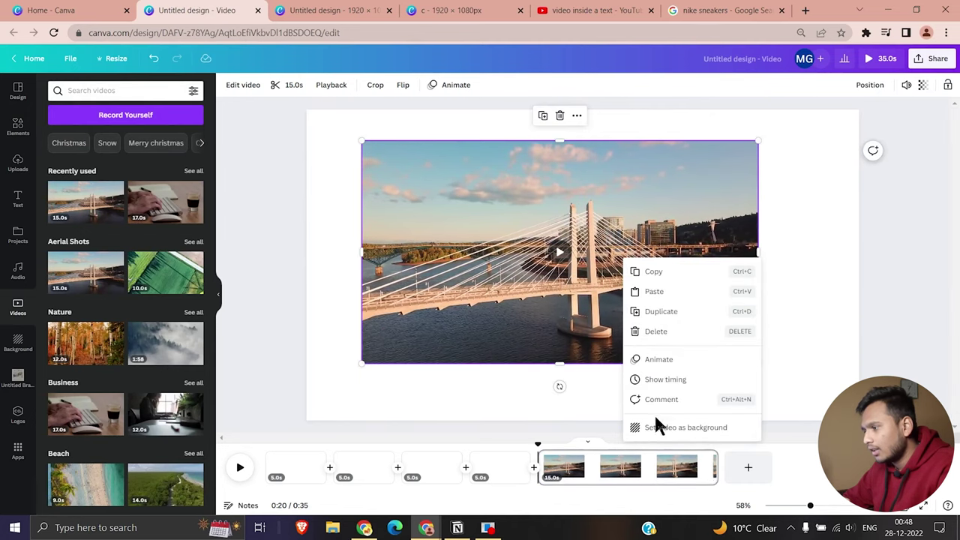
click(656, 429)
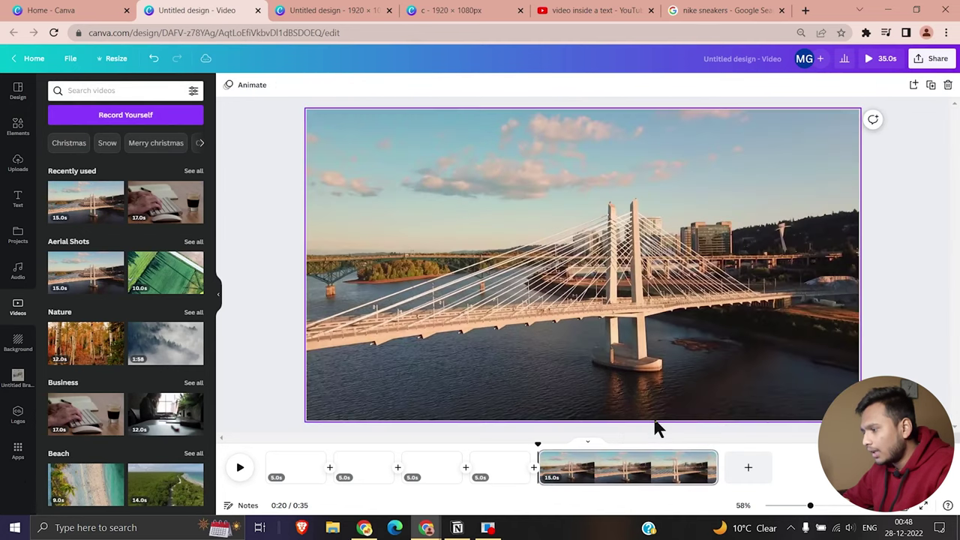
Shorten the bridge clip on the fifth page and set its duration to exactly 5.0 seconds
click(624, 483)
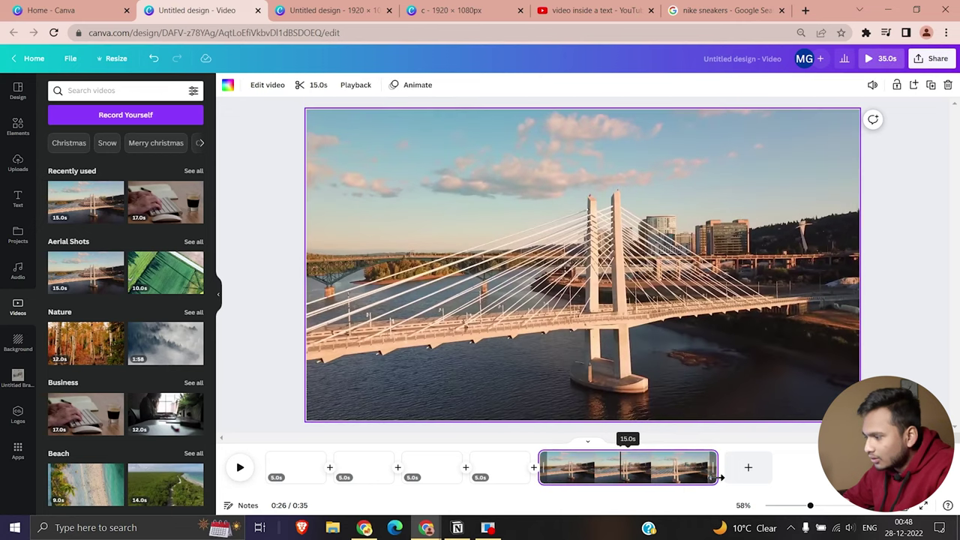
drag(715, 478, 595, 484)
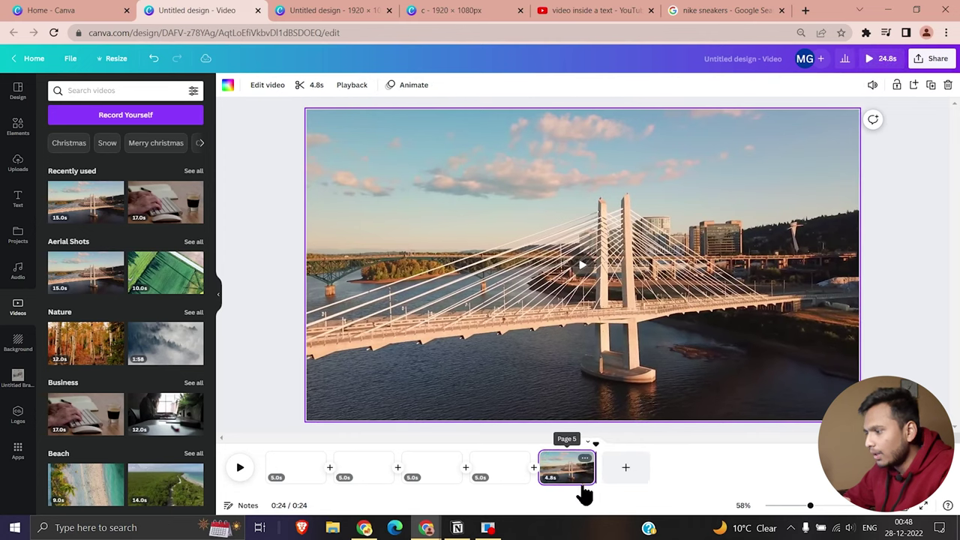
click(552, 489)
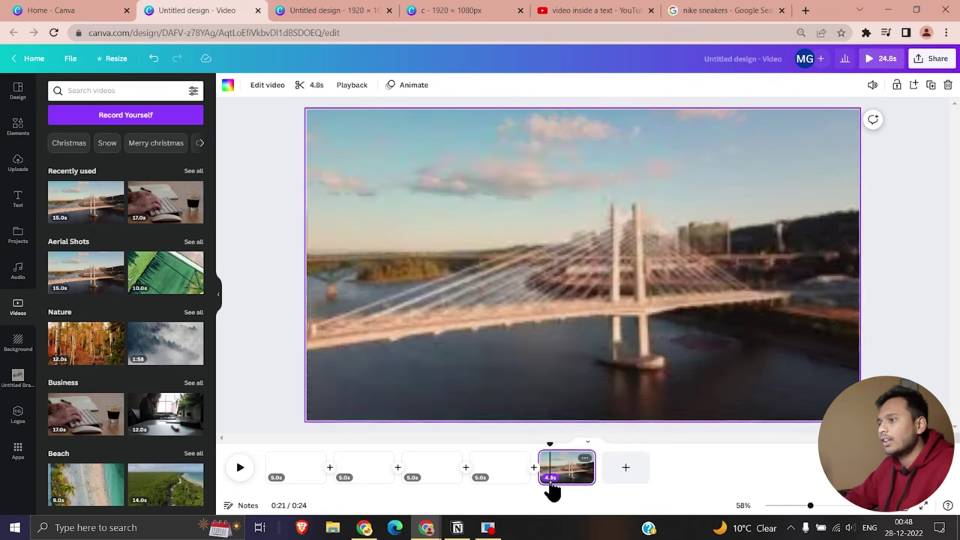
click(314, 87)
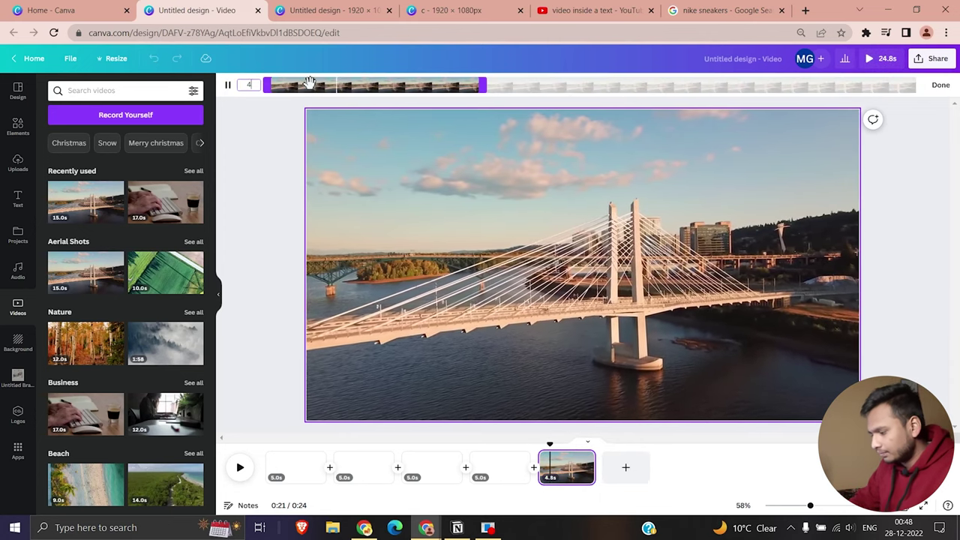
text(5)
key(Return)
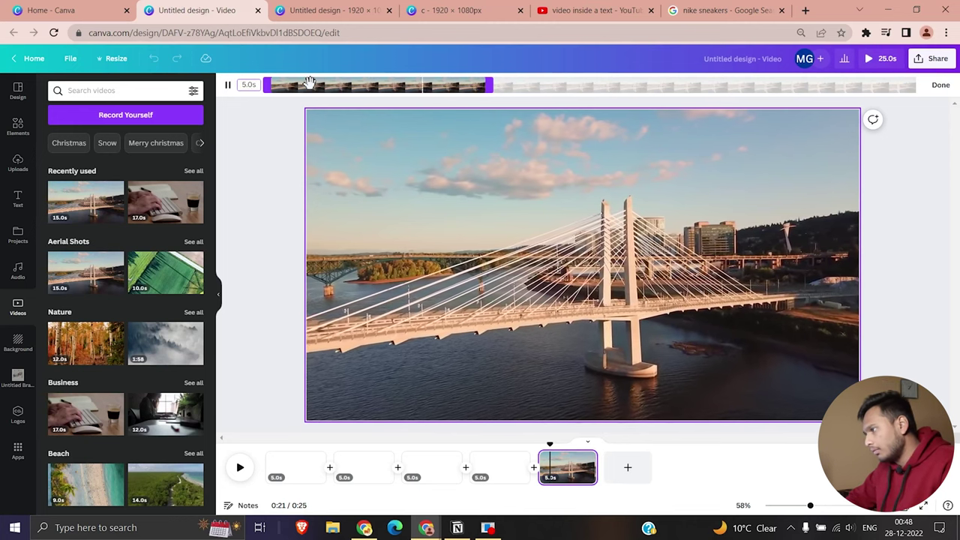
click(937, 92)
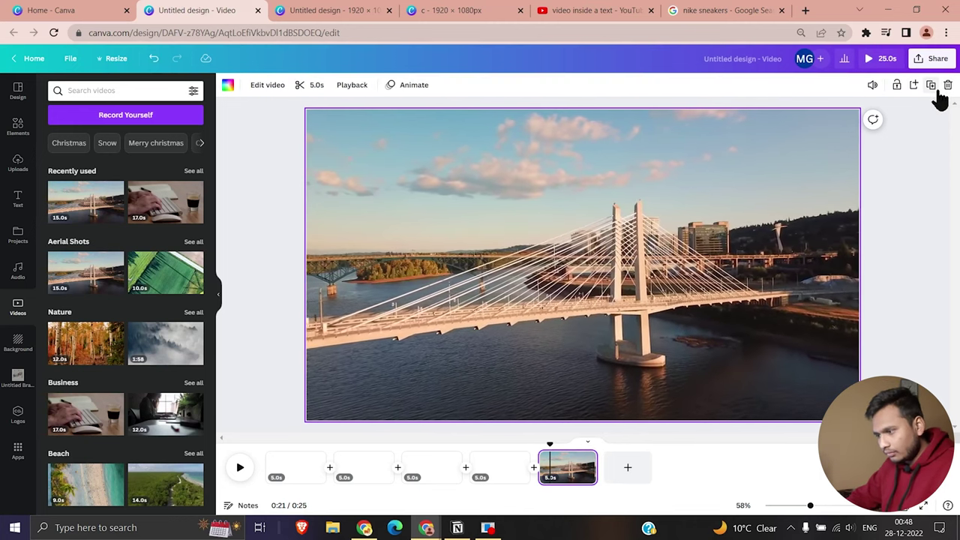
Add the 17.0s keyboard-typing clip to the first page, trim it to 5.0 seconds, and set it as the page background
click(500, 469)
click(440, 469)
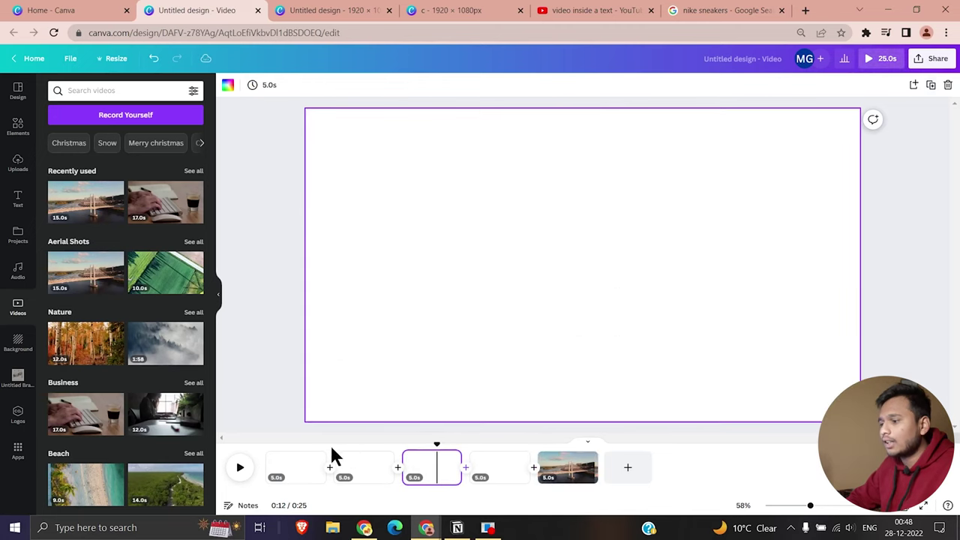
click(359, 474)
click(297, 474)
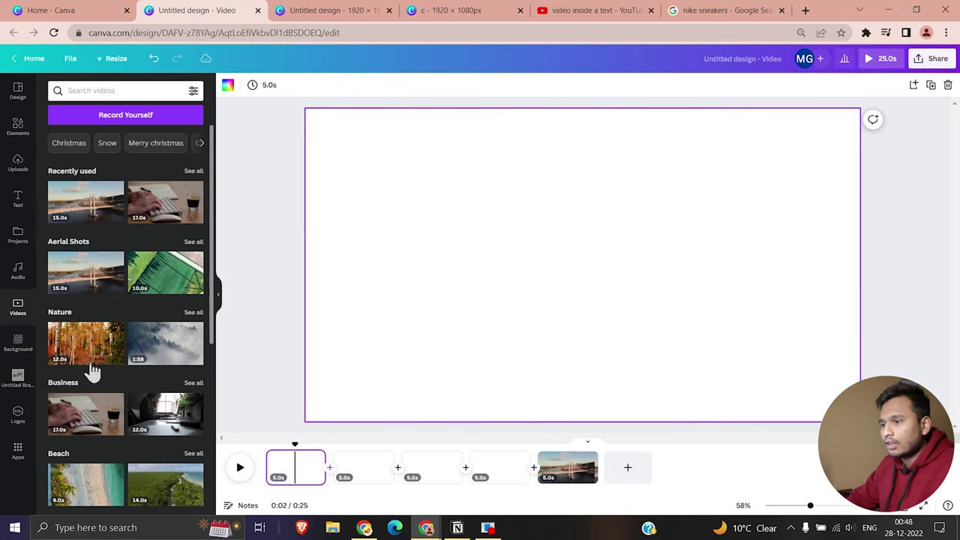
click(161, 202)
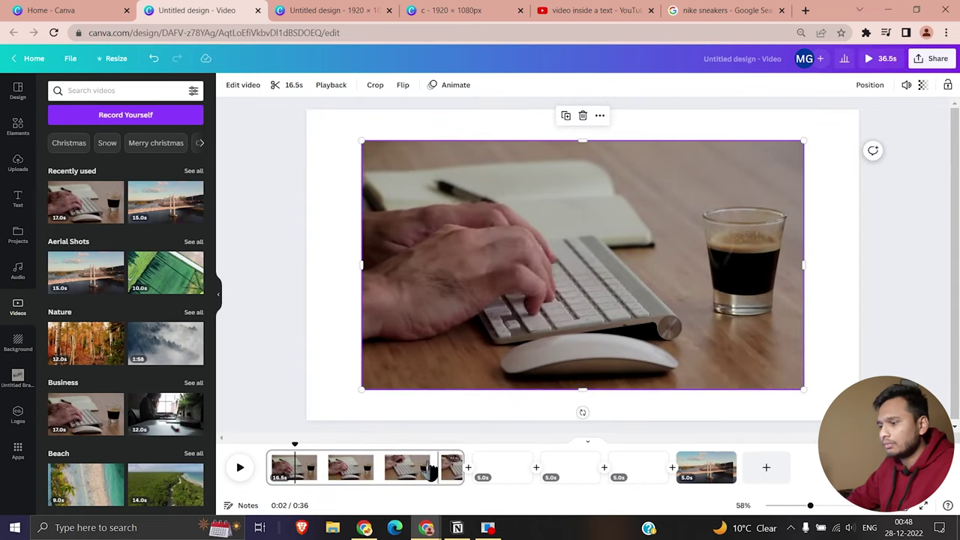
click(282, 484)
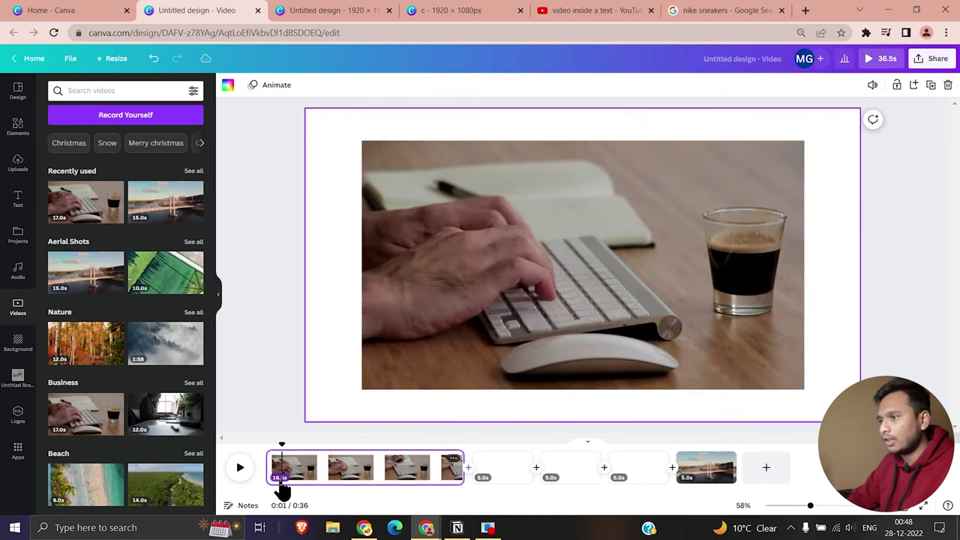
double_click(282, 487)
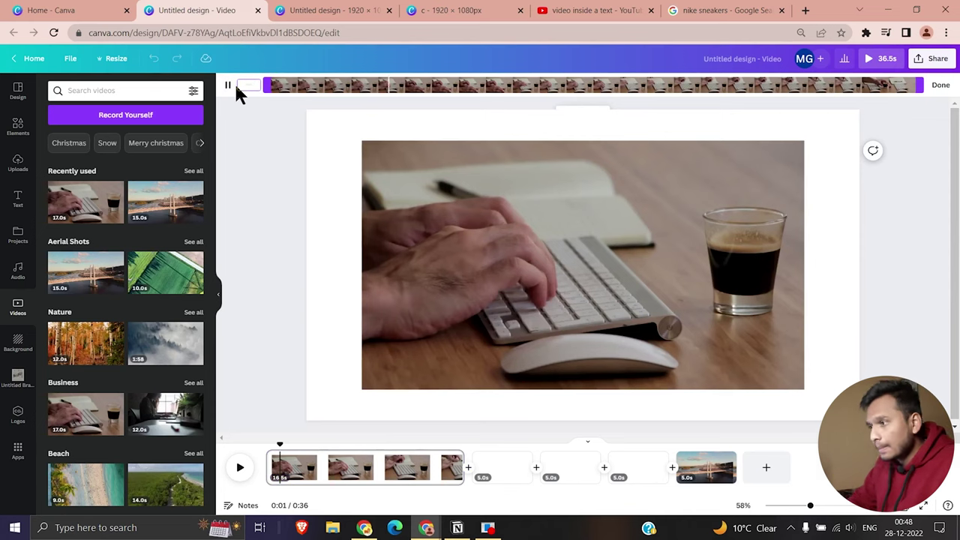
right_click(517, 259)
key(Escape)
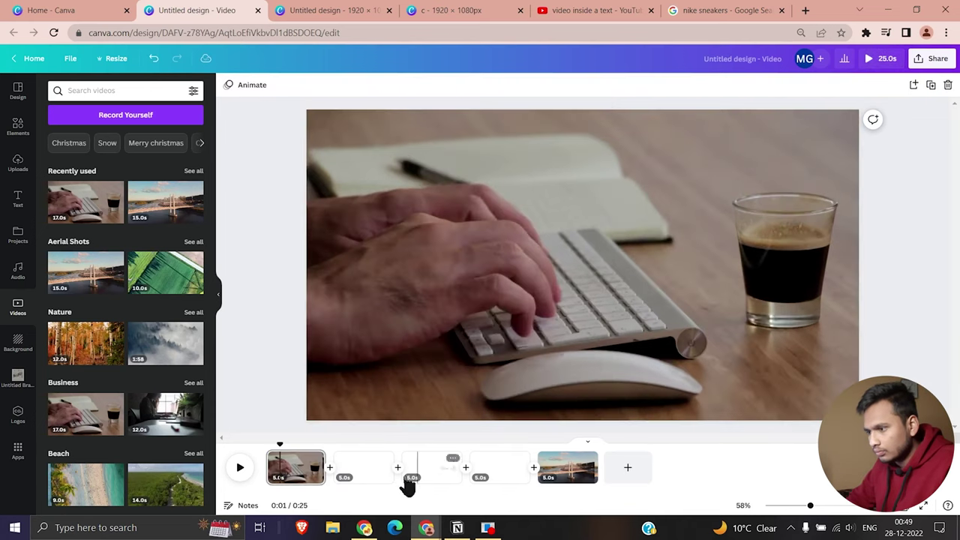
Add the 1:58 misty forest clip to the second page, trim it to 5.0 seconds, and set it as the background
click(367, 469)
click(180, 344)
click(276, 88)
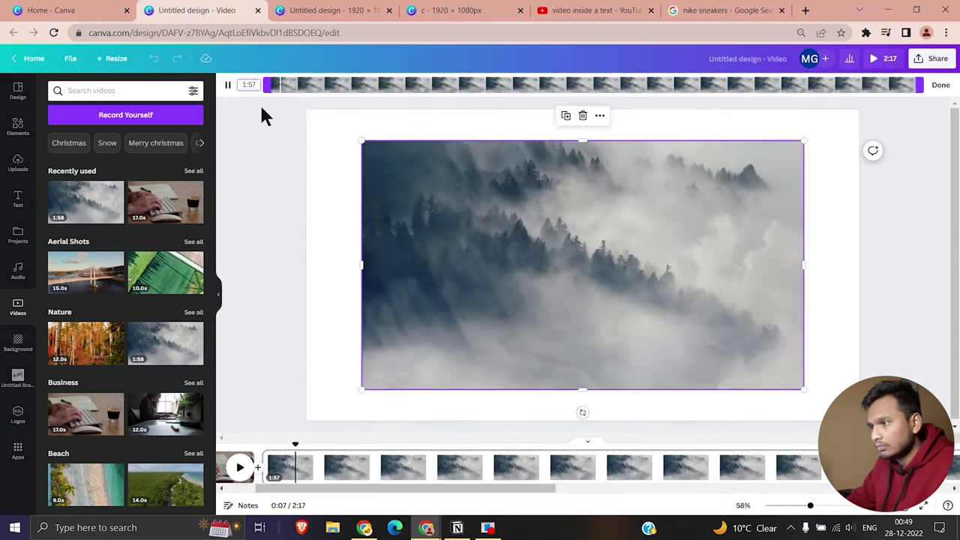
right_click(437, 249)
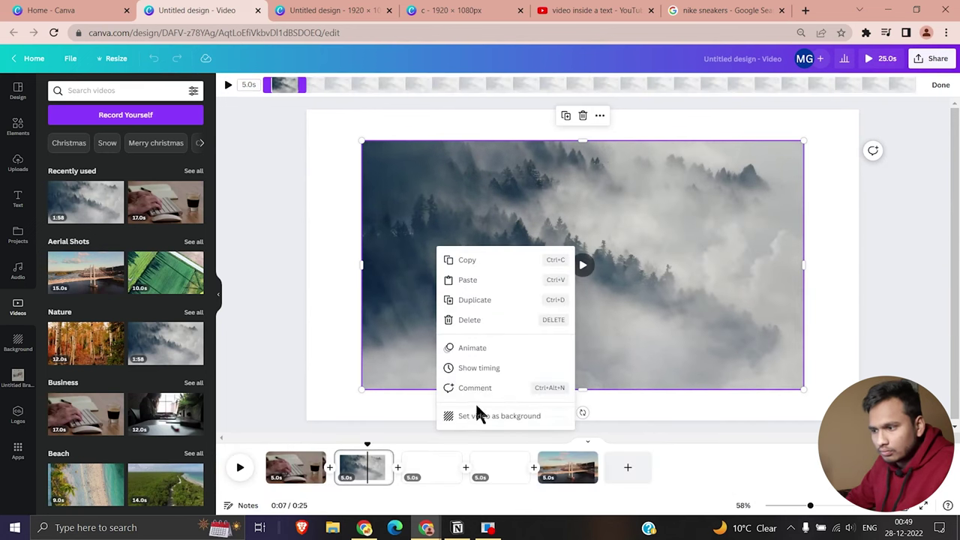
click(476, 412)
Add the 12.0s Business clip of the woman at a laptop as the third page's background, trimmed to 5.0 seconds
scroll(196, 297, down, 3)
click(425, 480)
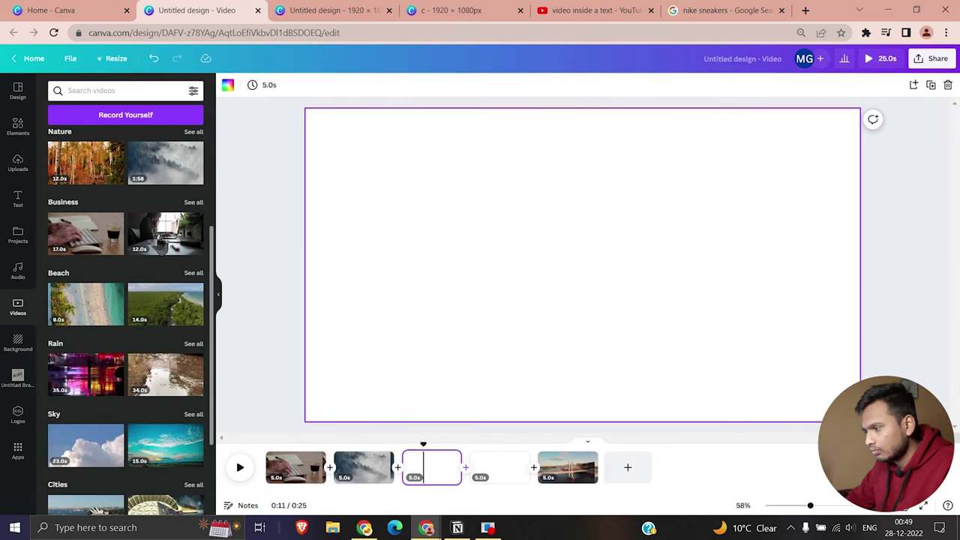
click(159, 240)
right_click(507, 246)
click(564, 412)
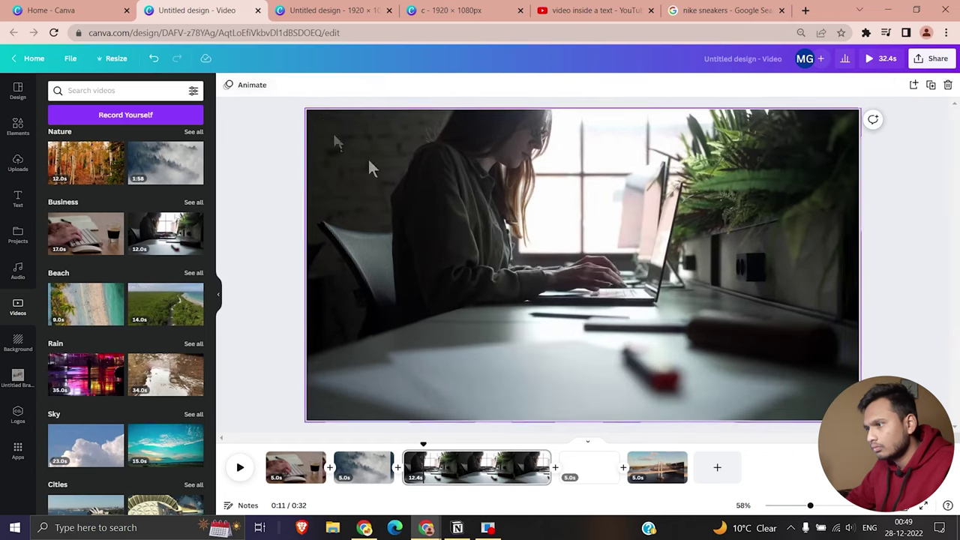
click(330, 124)
click(300, 87)
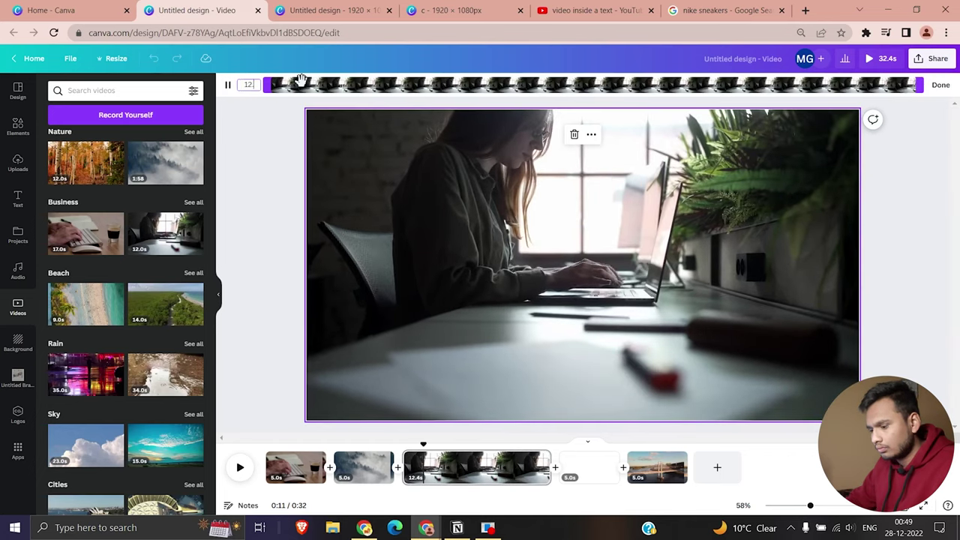
Add the 14.0s Beach clip to the fourth page as its background and trim it to 5.0 seconds
click(498, 469)
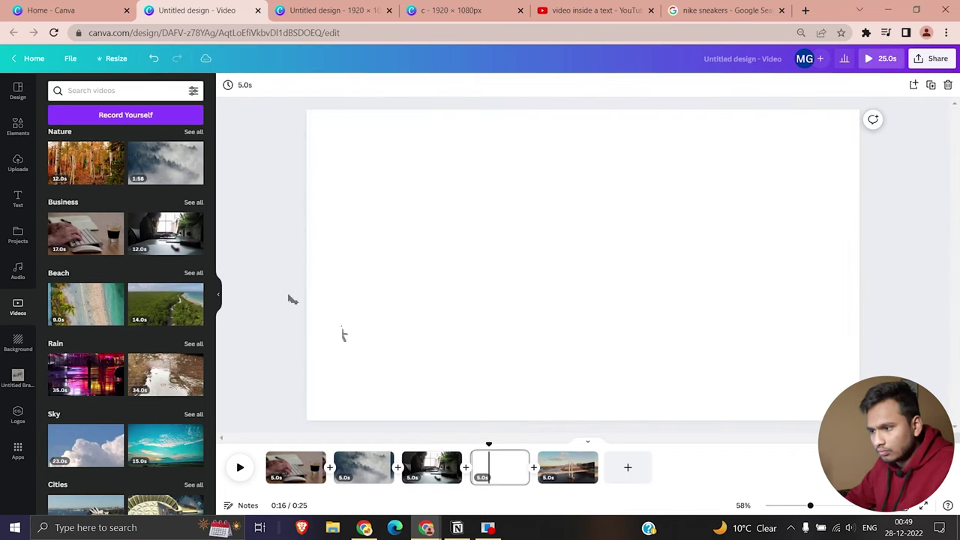
click(166, 319)
right_click(426, 315)
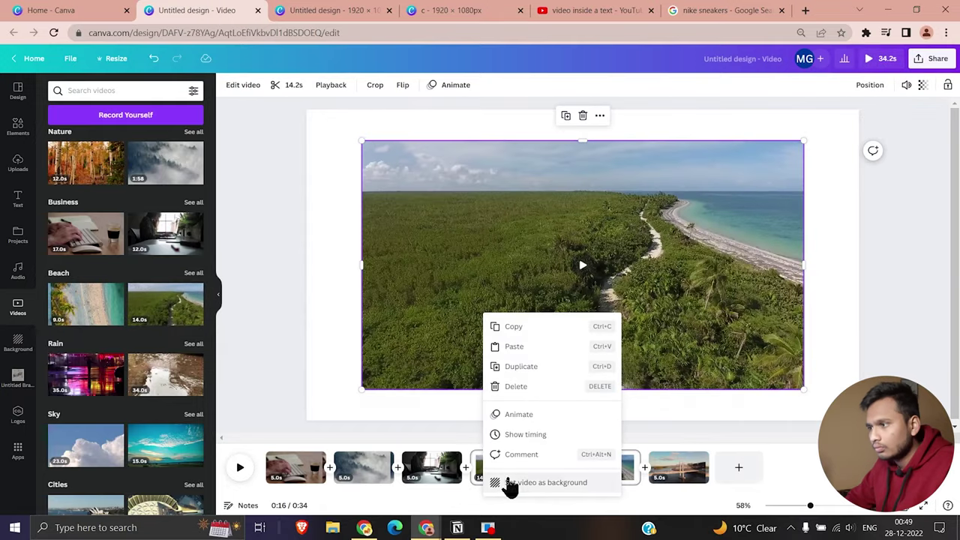
click(508, 485)
click(312, 132)
click(302, 84)
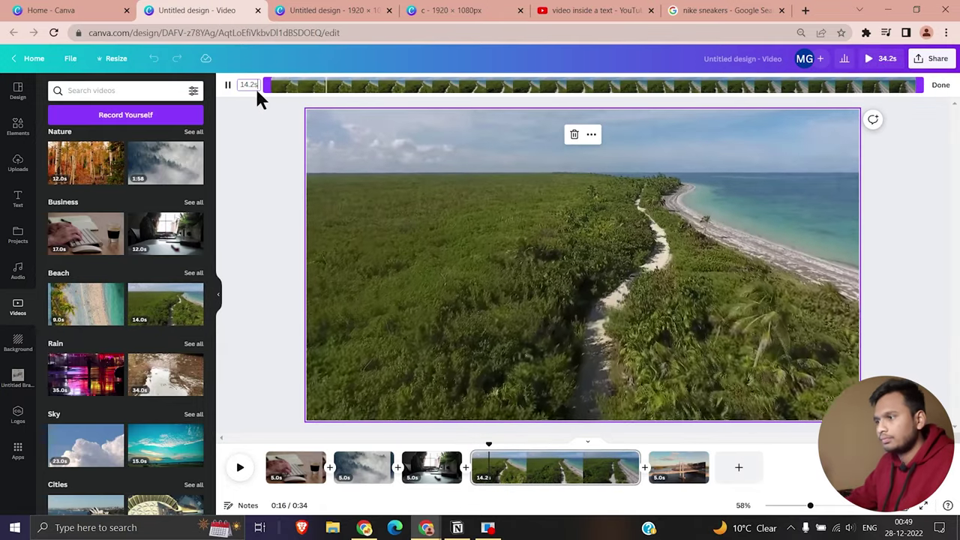
text(5)
key(Return)
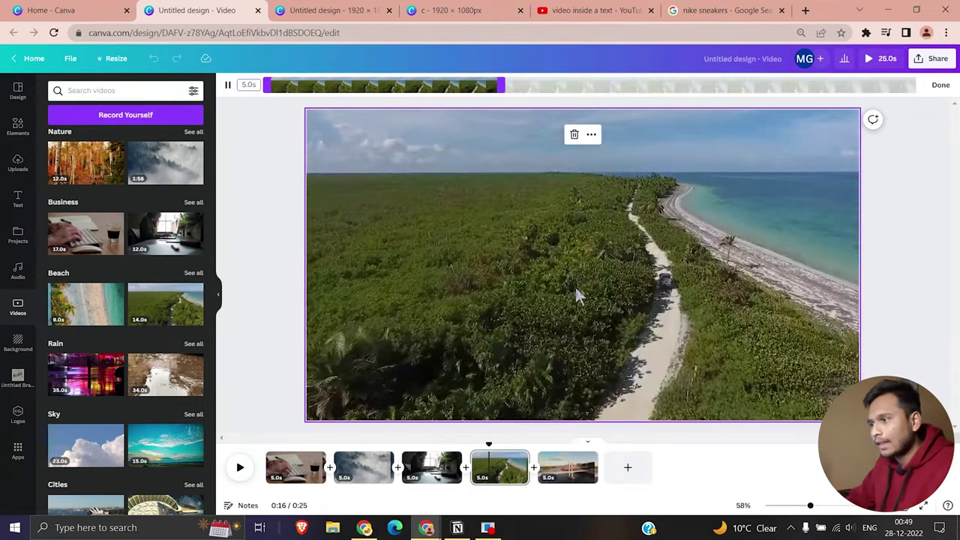
click(940, 85)
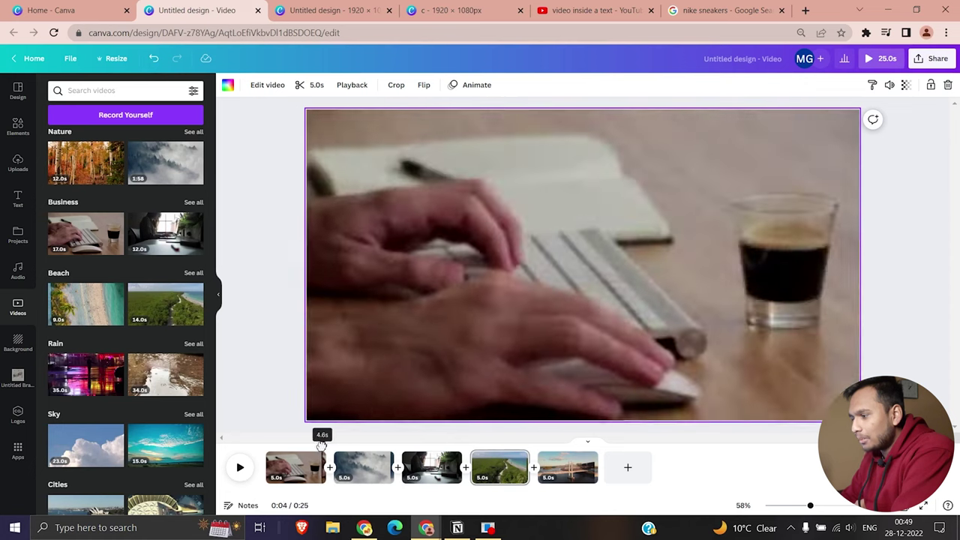
Add a Dissolve transition between the first and second pages and a Match & Move transition between the second and third
click(315, 462)
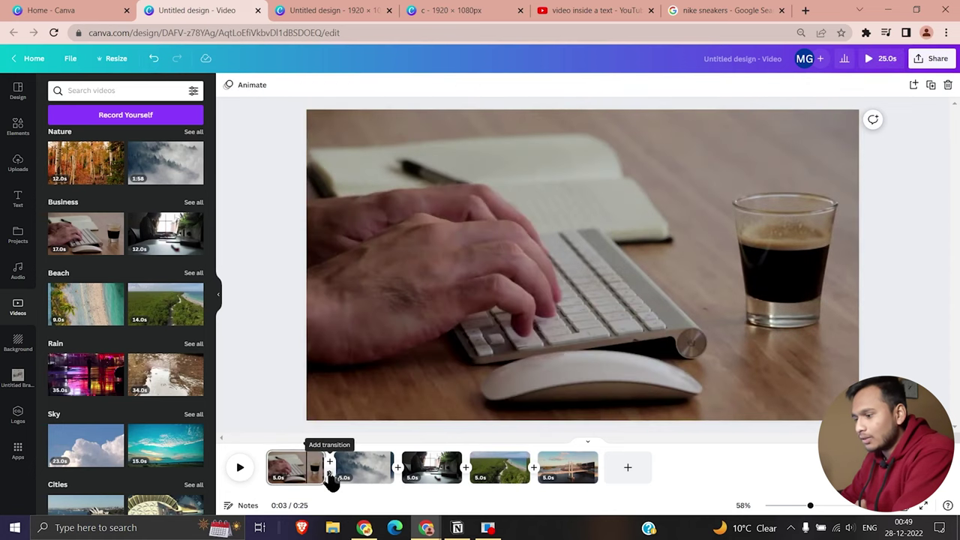
click(330, 462)
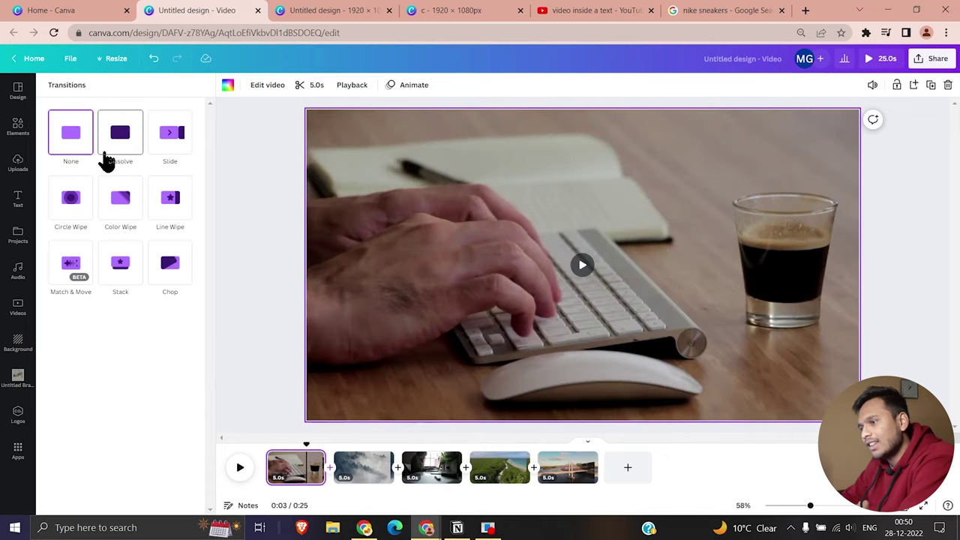
click(112, 142)
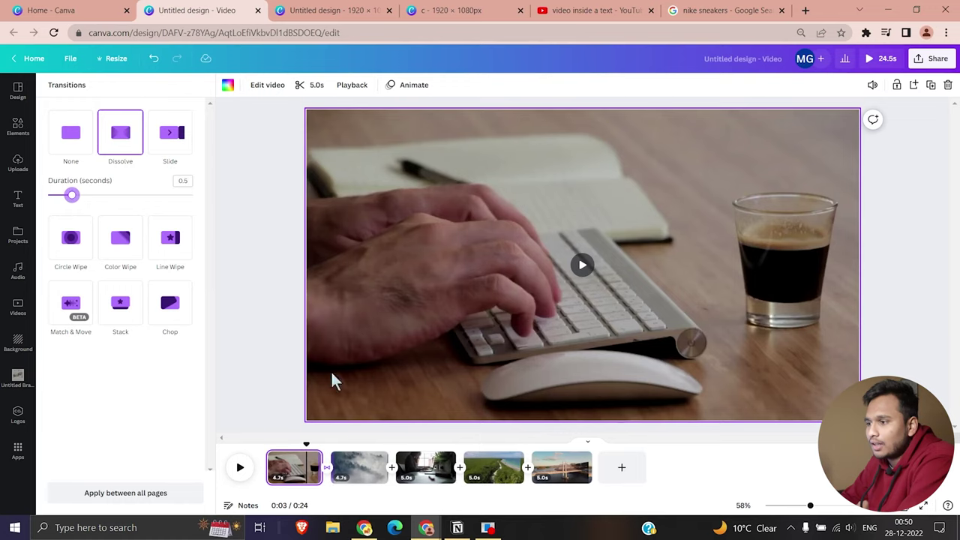
click(360, 471)
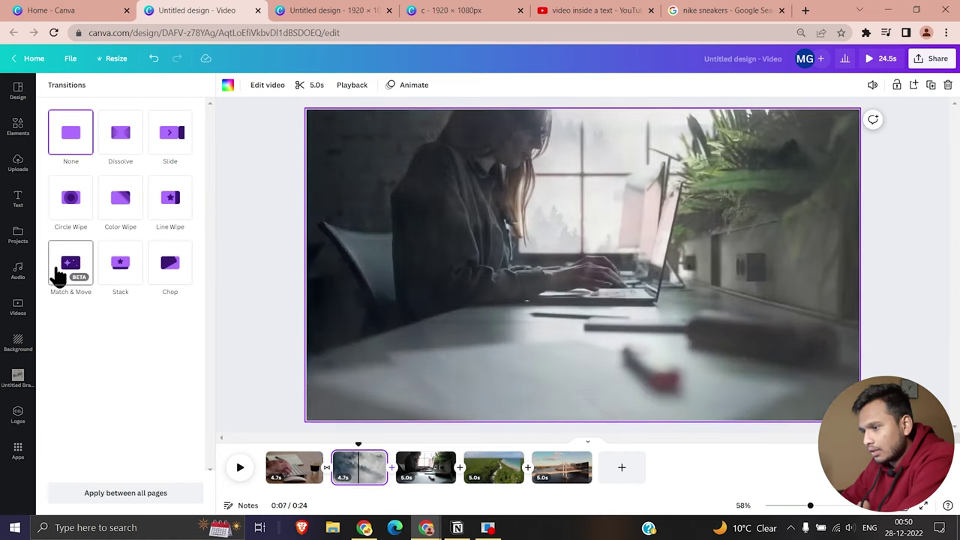
click(56, 271)
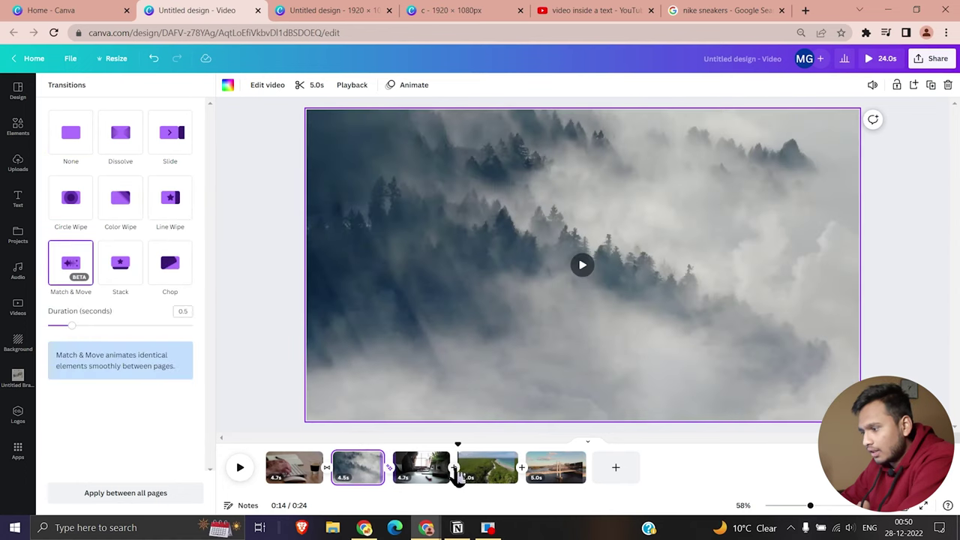
Add a Color Wipe transition between the third and fourth pages, try the upward direction, and set it to left
click(454, 472)
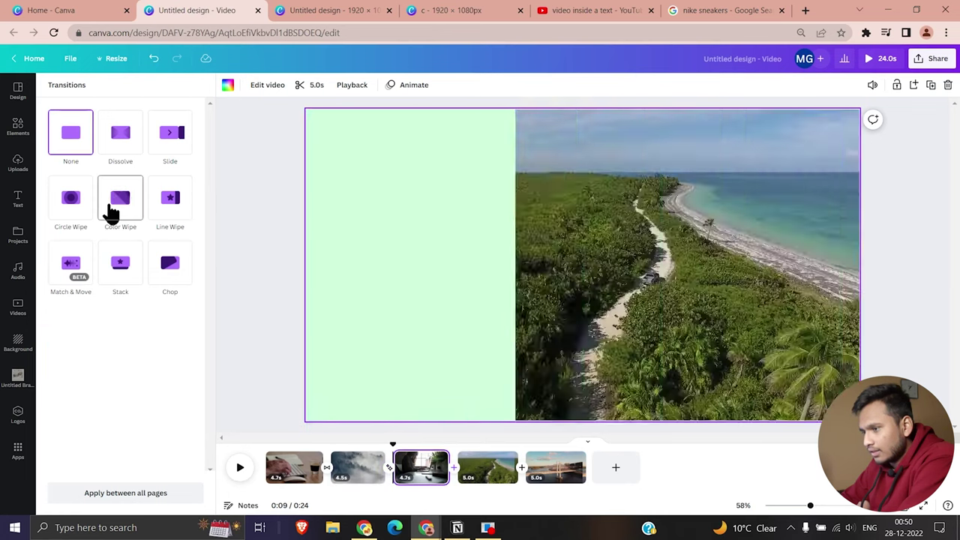
click(111, 214)
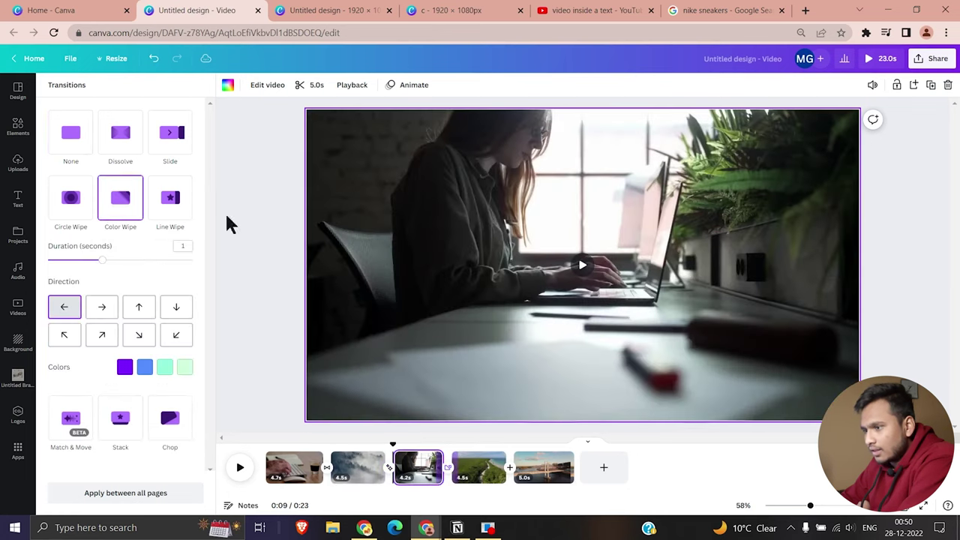
click(139, 315)
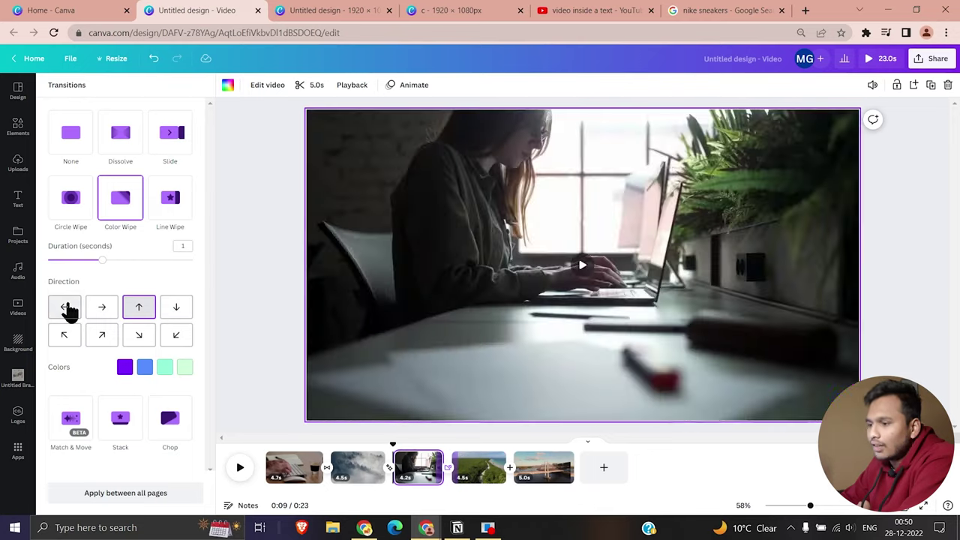
click(65, 308)
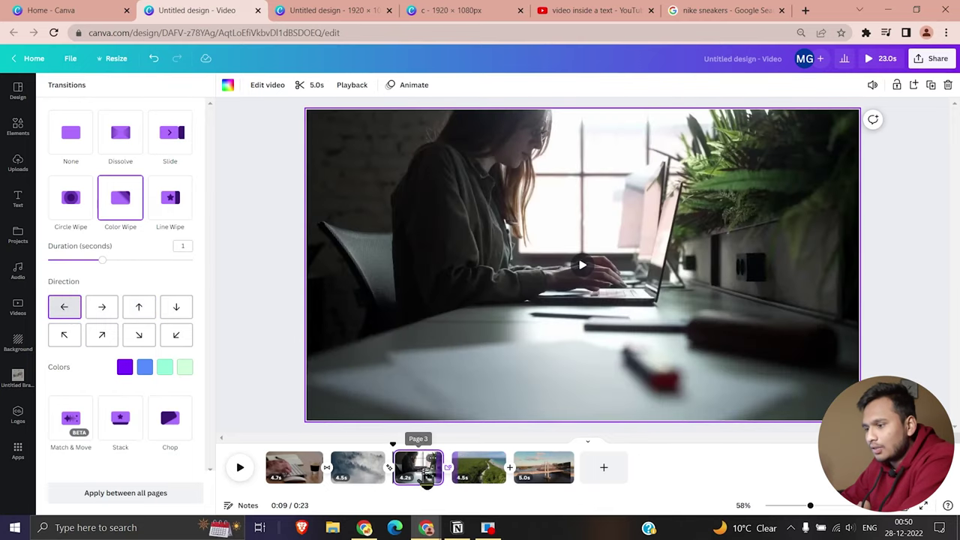
Add a Stack transition between the fourth and fifth pages and play the video from the start
click(516, 484)
click(126, 279)
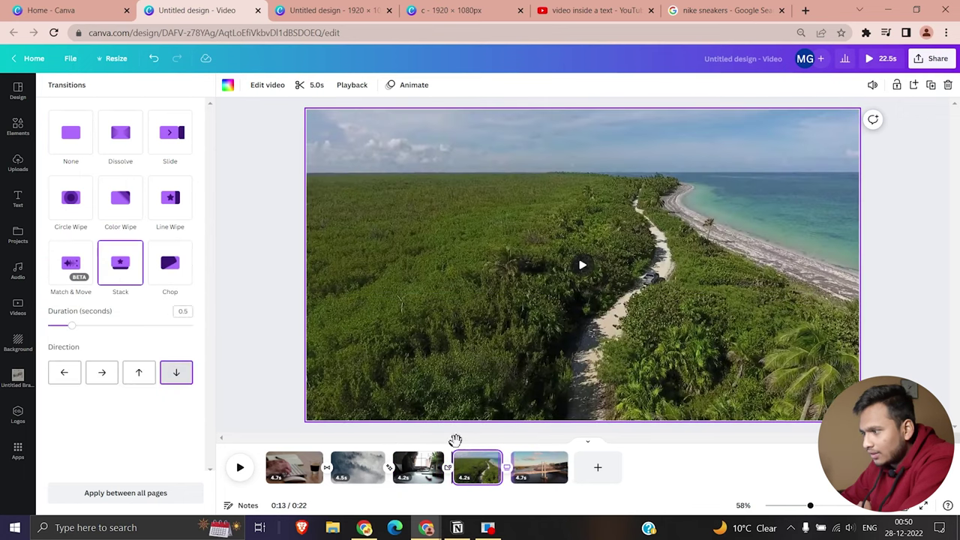
drag(450, 443, 264, 438)
click(241, 481)
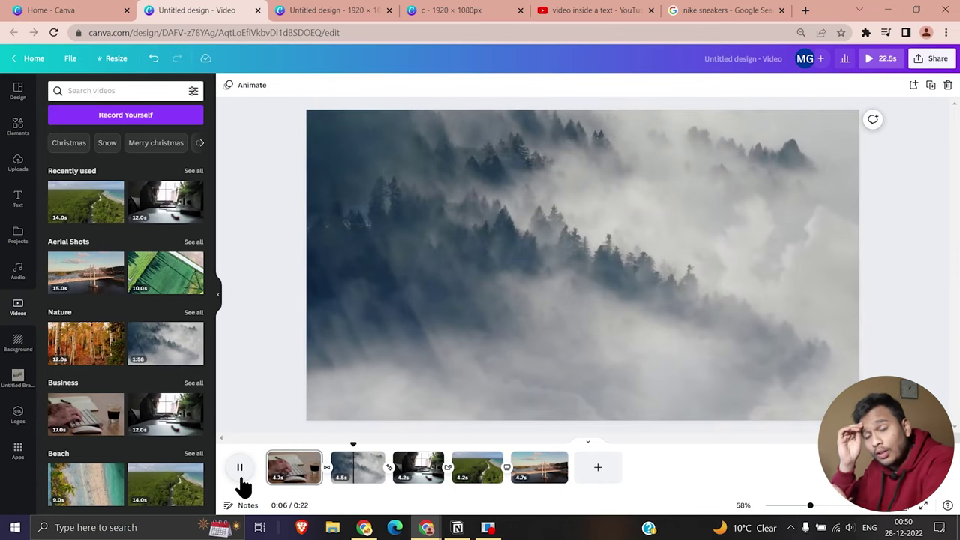
Return to the home page and create a blank Mobile Video design
click(70, 60)
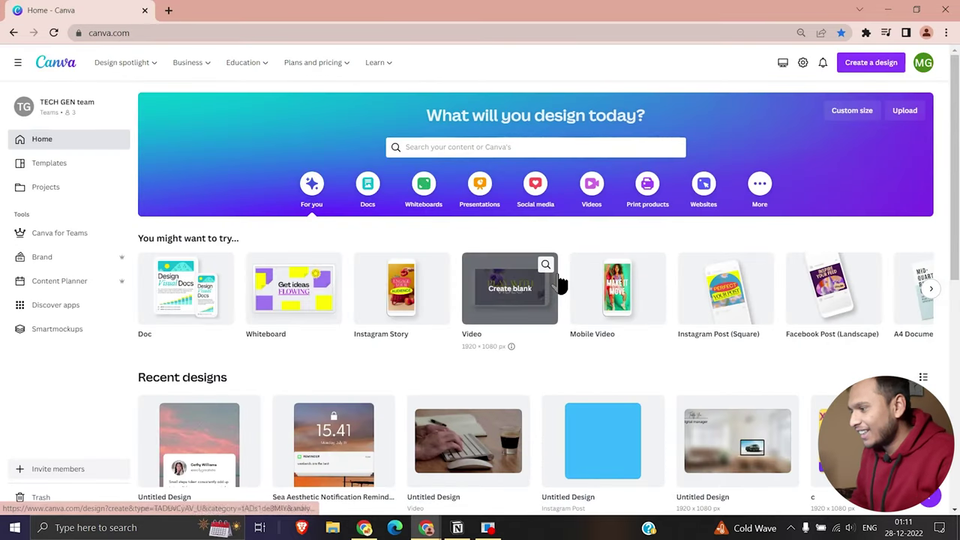
scroll(615, 309, right, 5)
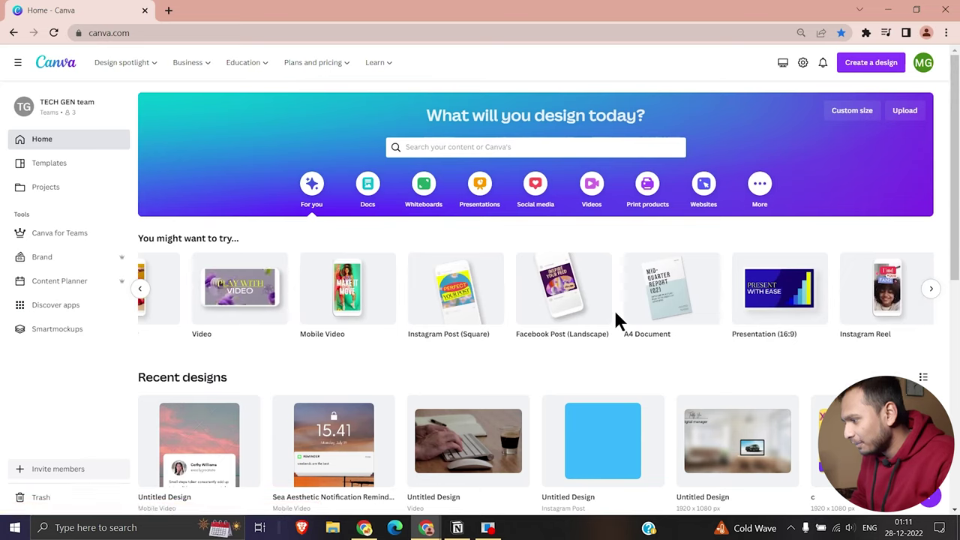
scroll(616, 319, right, 3)
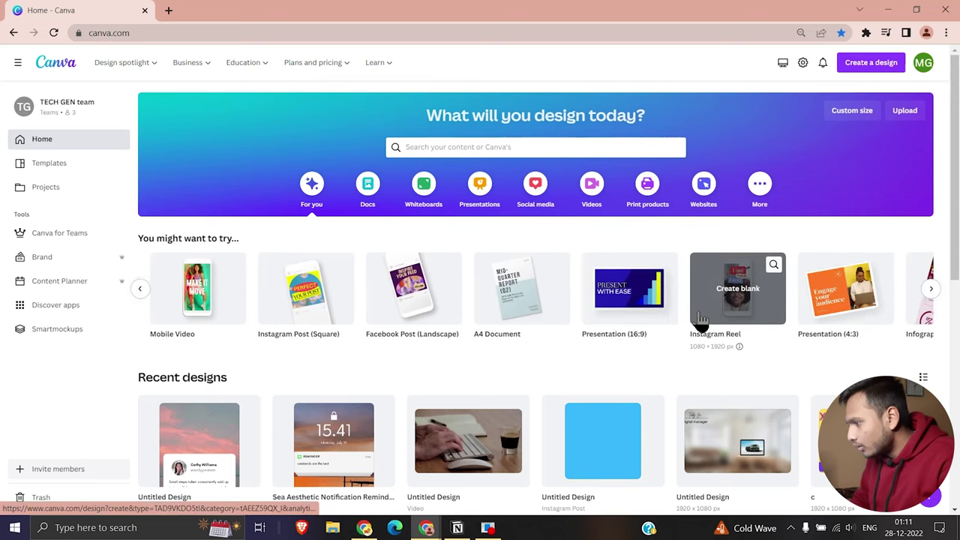
click(731, 291)
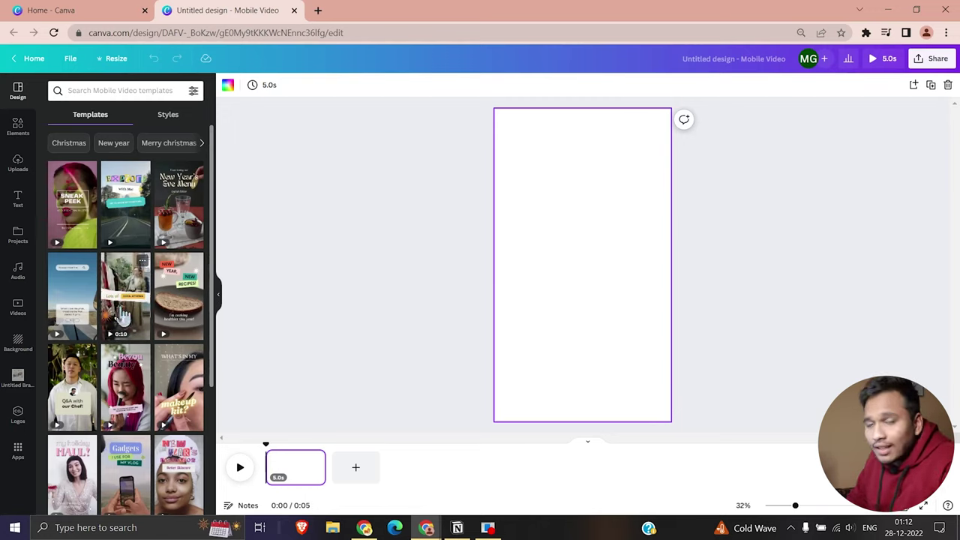
Open the Yellow Pop Zine Travel Creator Instagram Reel template and apply its "24 HOURS" page to the design
click(123, 316)
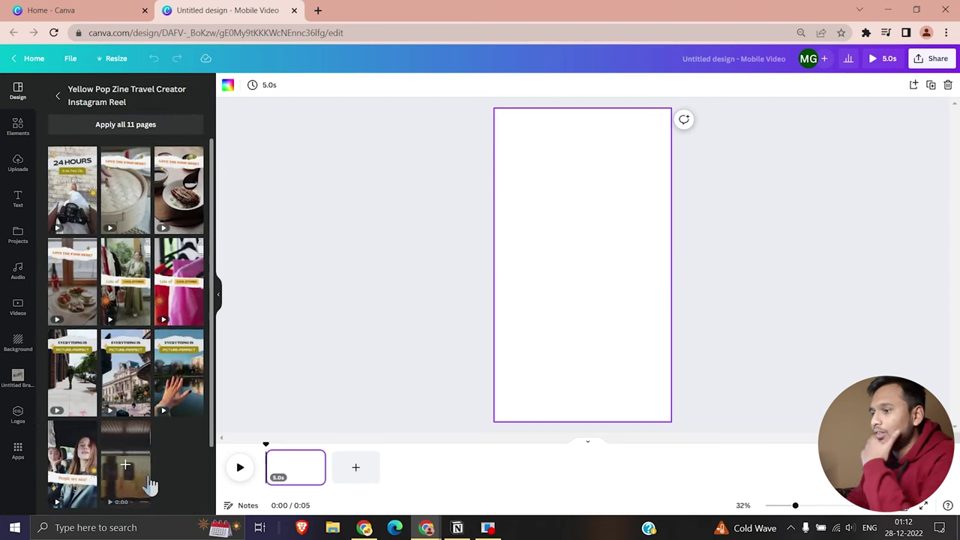
click(76, 199)
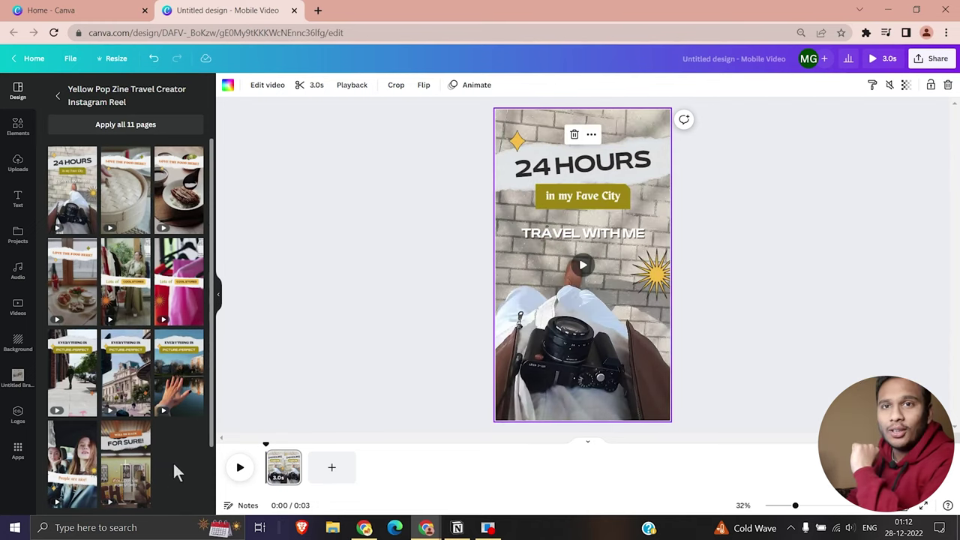
scroll(173, 469, down, 2)
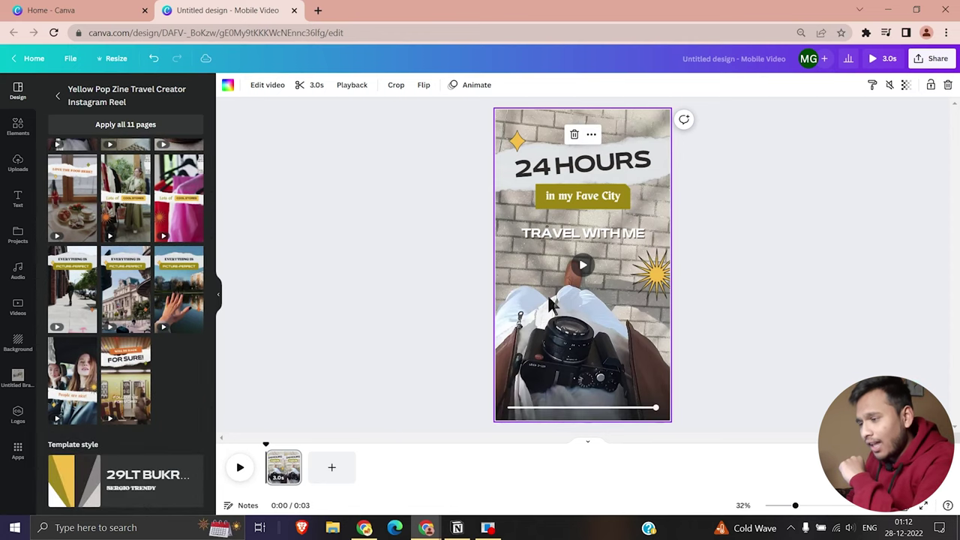
Delete the background video, the text elements and both star graphics from the template page
key(Delete)
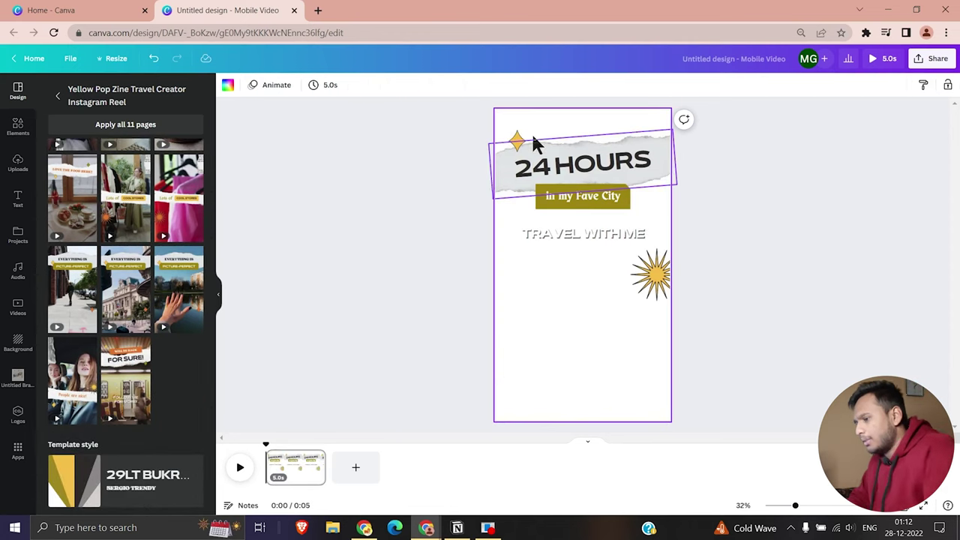
drag(533, 127, 595, 277)
key(Delete)
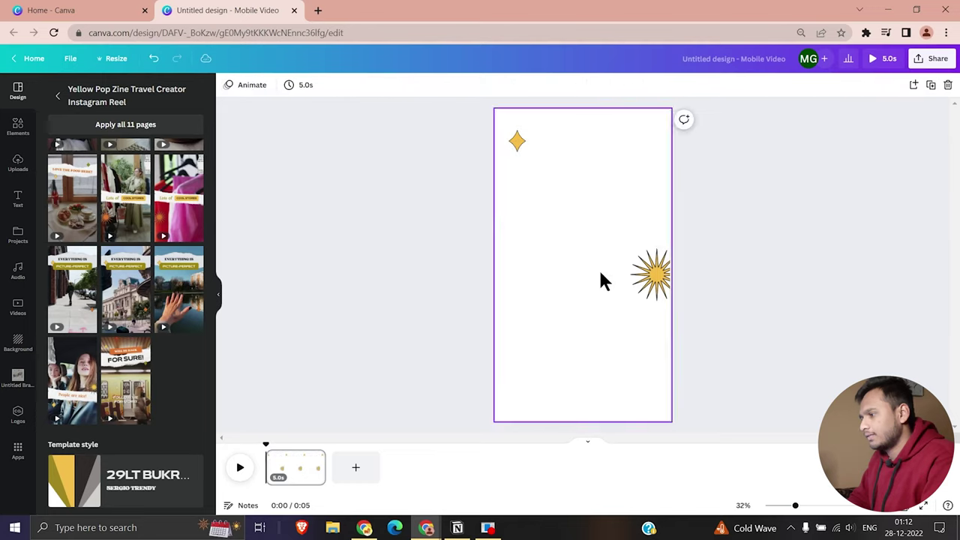
click(657, 273)
key(Delete)
click(517, 142)
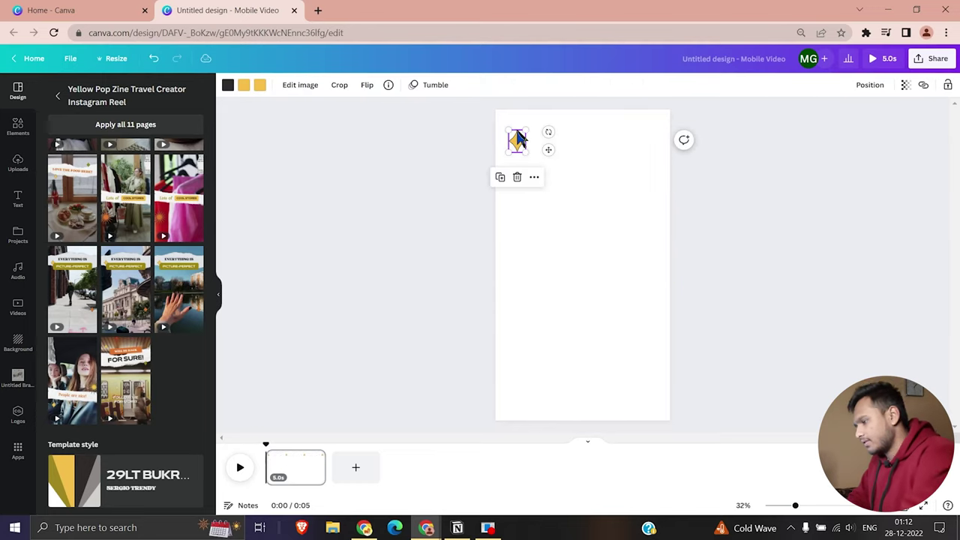
key(Delete)
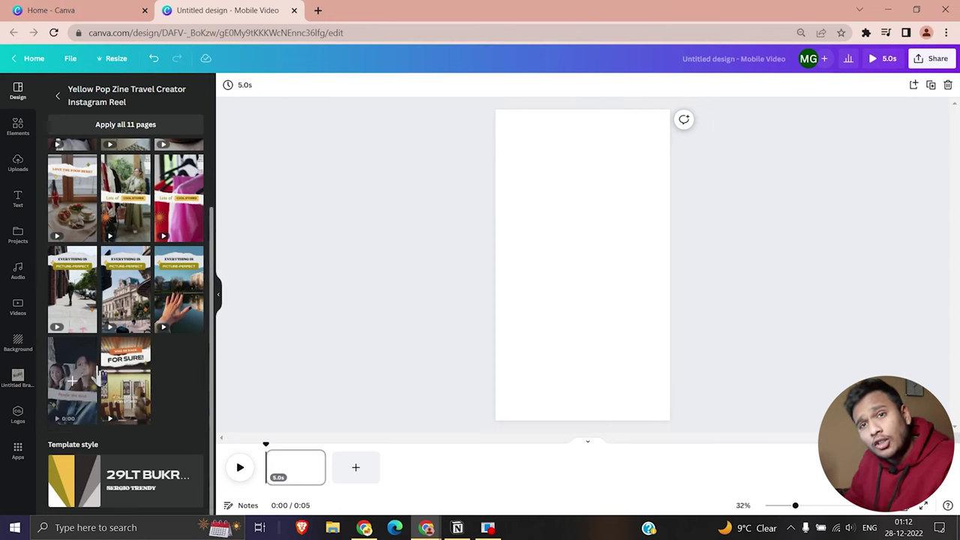
scroll(120, 315, up, 2)
click(39, 59)
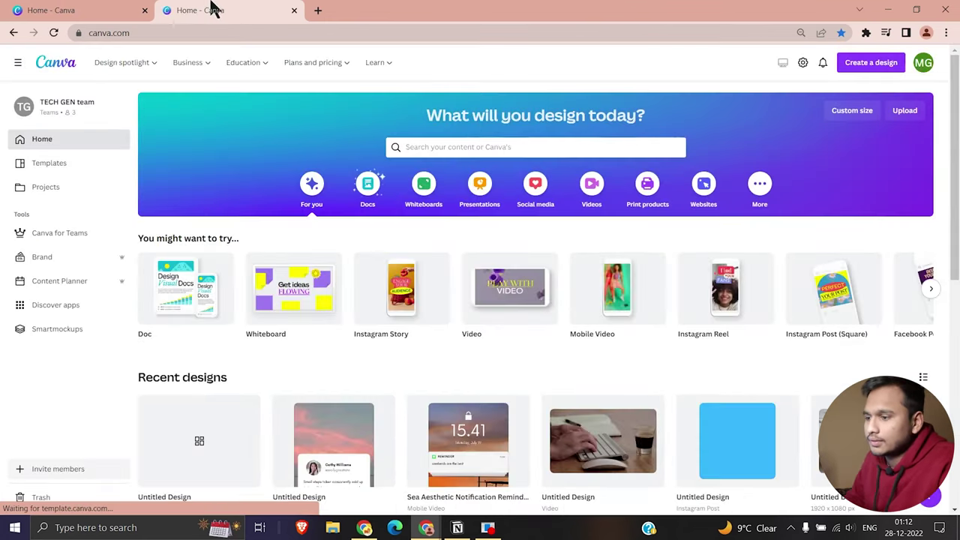
click(13, 33)
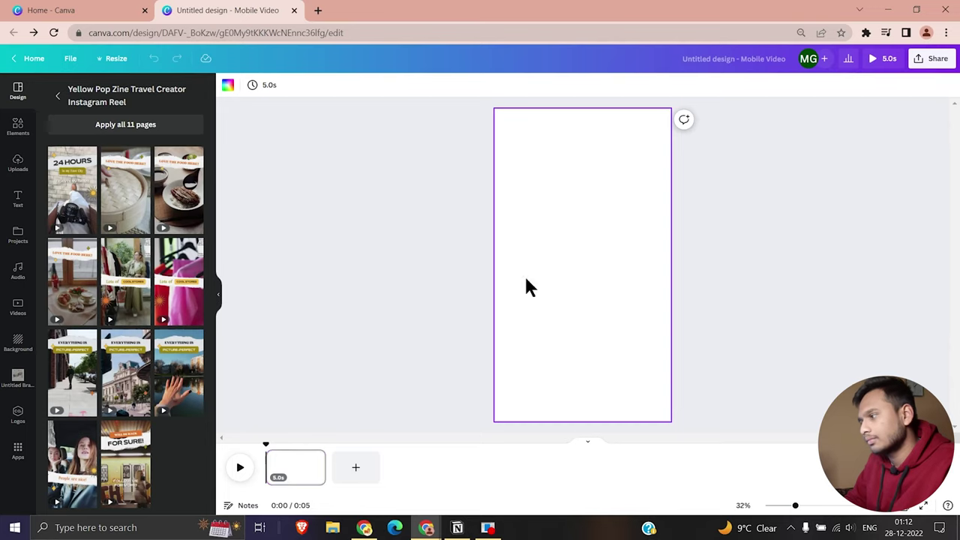
Set the page background to black and place a circular photo frame in the page's upper-right corner
click(227, 84)
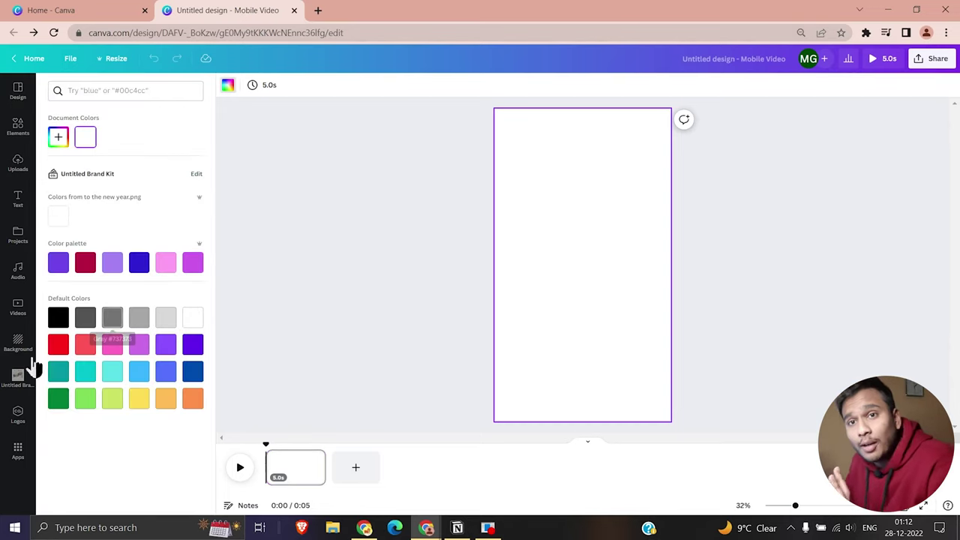
click(57, 319)
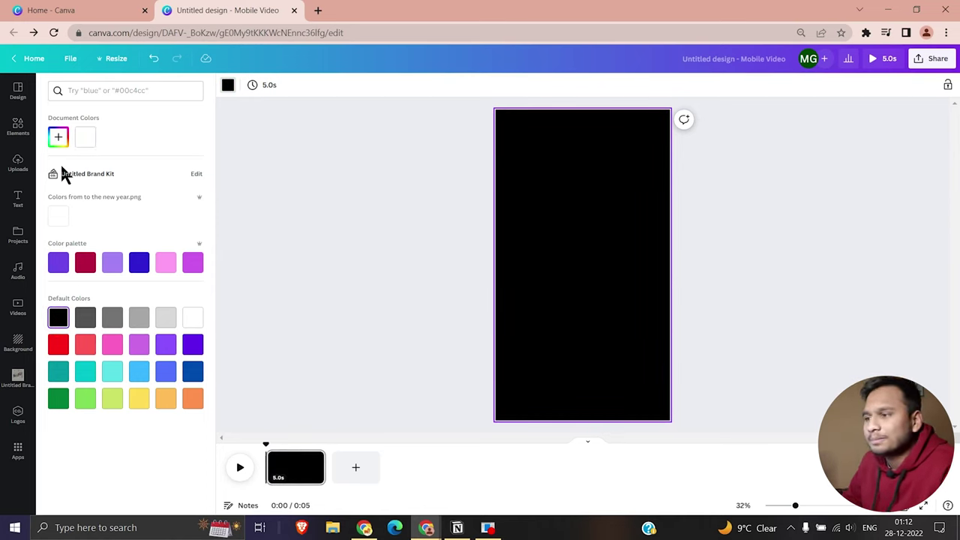
click(18, 129)
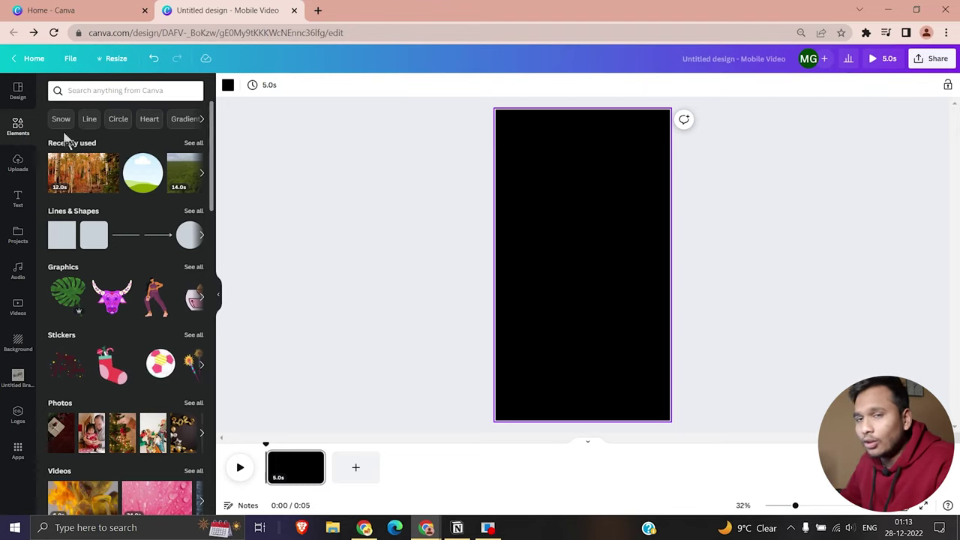
click(146, 192)
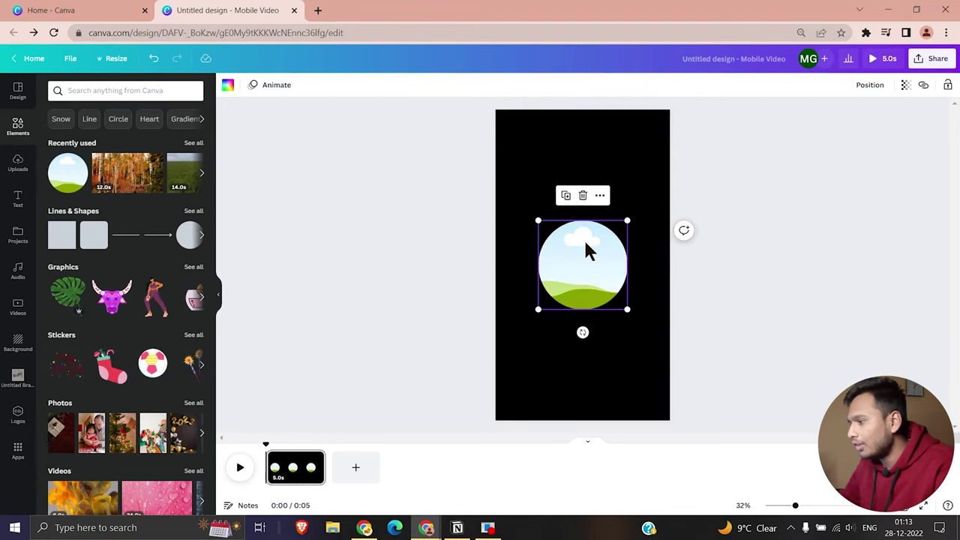
drag(585, 251, 627, 135)
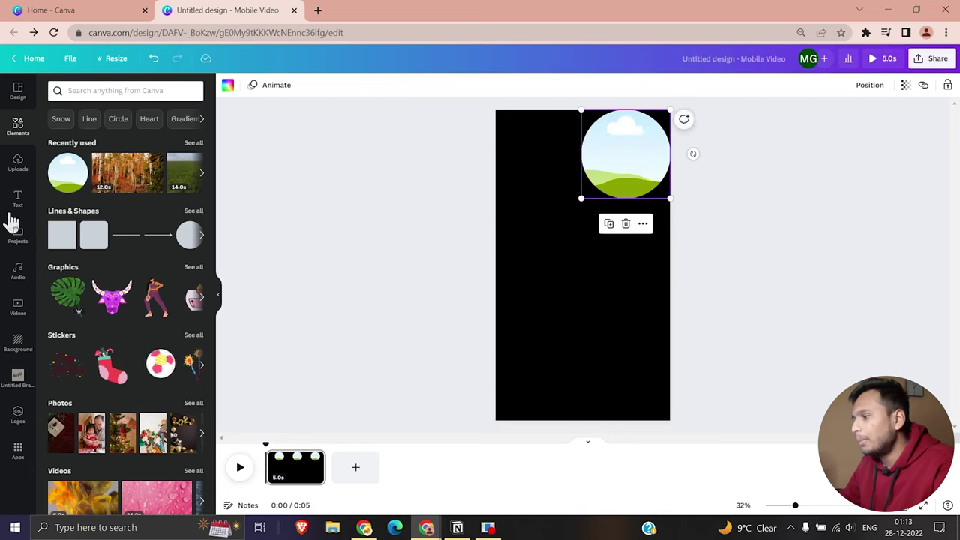
Add the recently used 12.0s autumn forest video and drop it into the circular frame
click(17, 165)
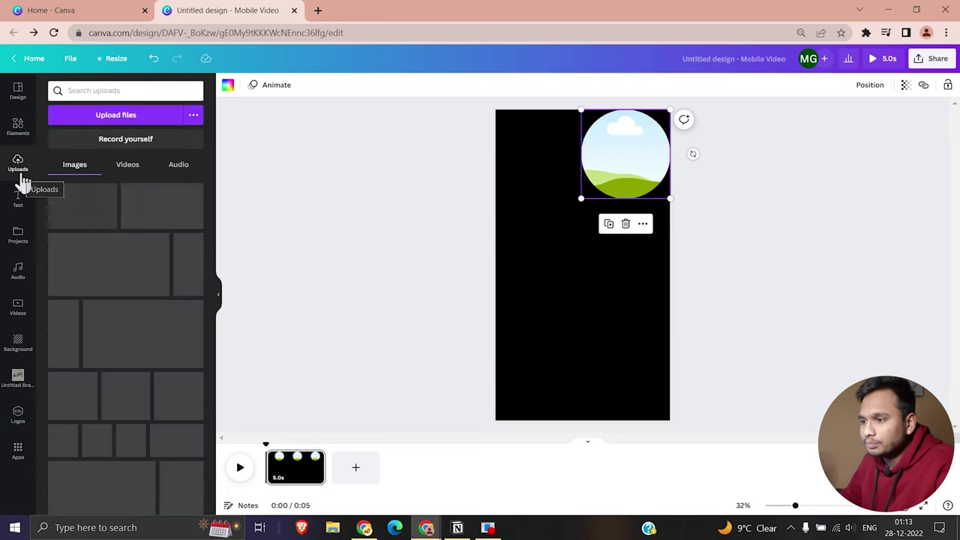
click(18, 318)
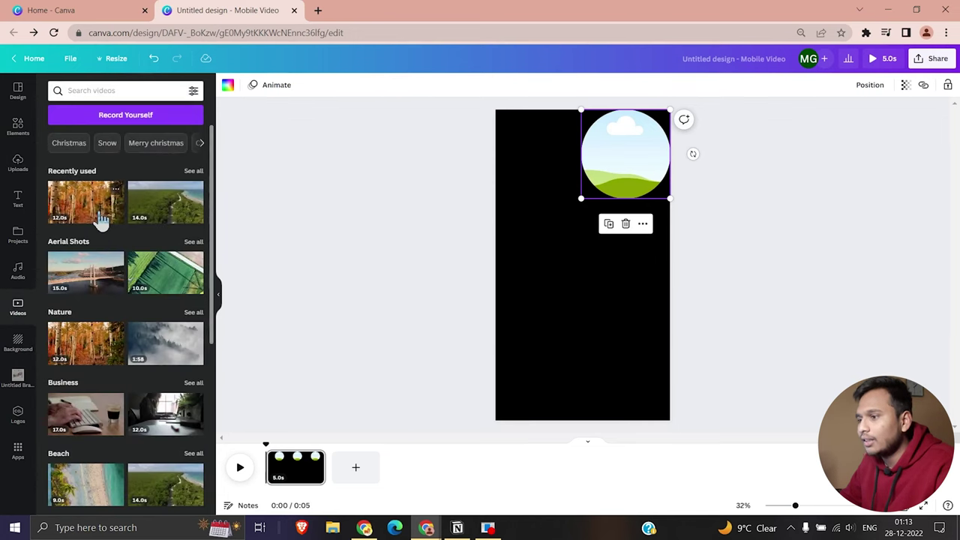
click(100, 216)
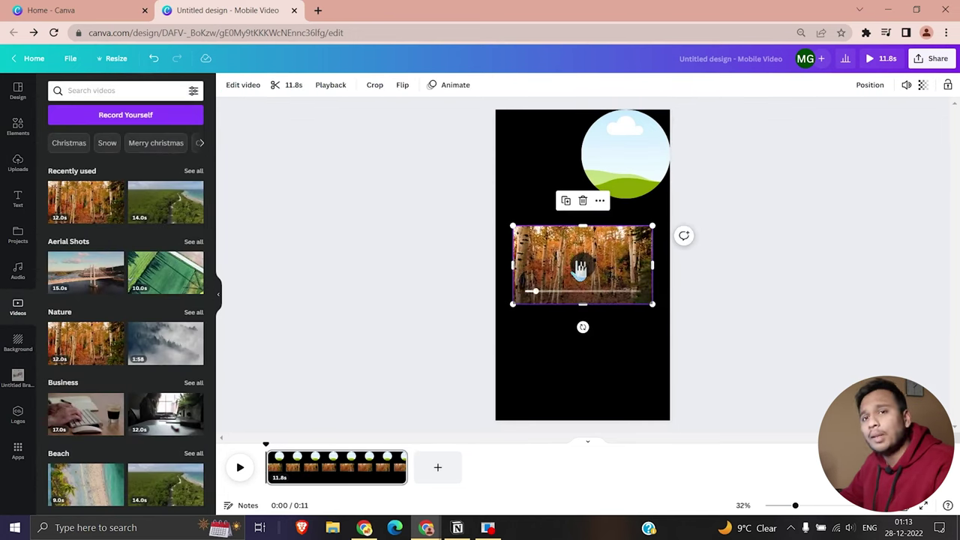
drag(580, 268, 592, 186)
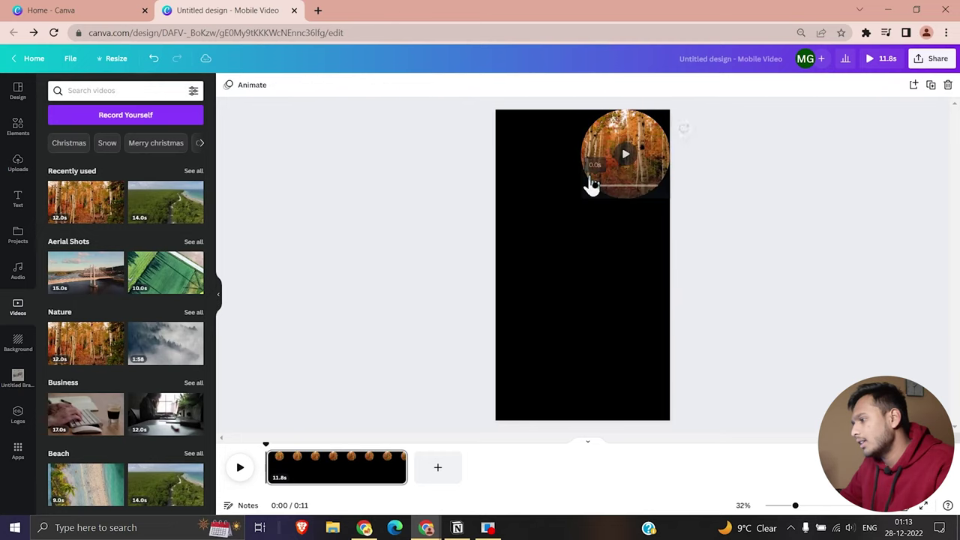
Trim the page with the framed forest video to 4.3 seconds and play it back
click(625, 154)
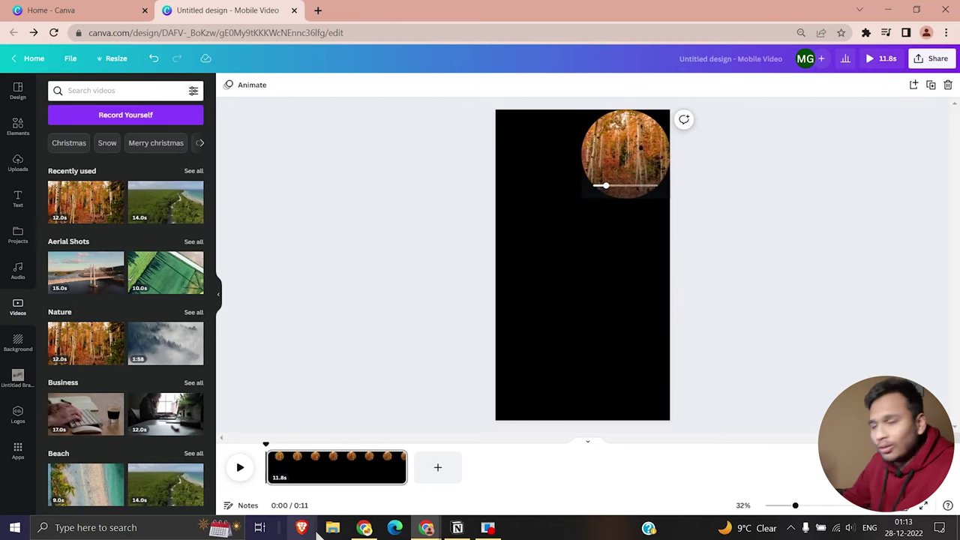
drag(405, 471, 308, 487)
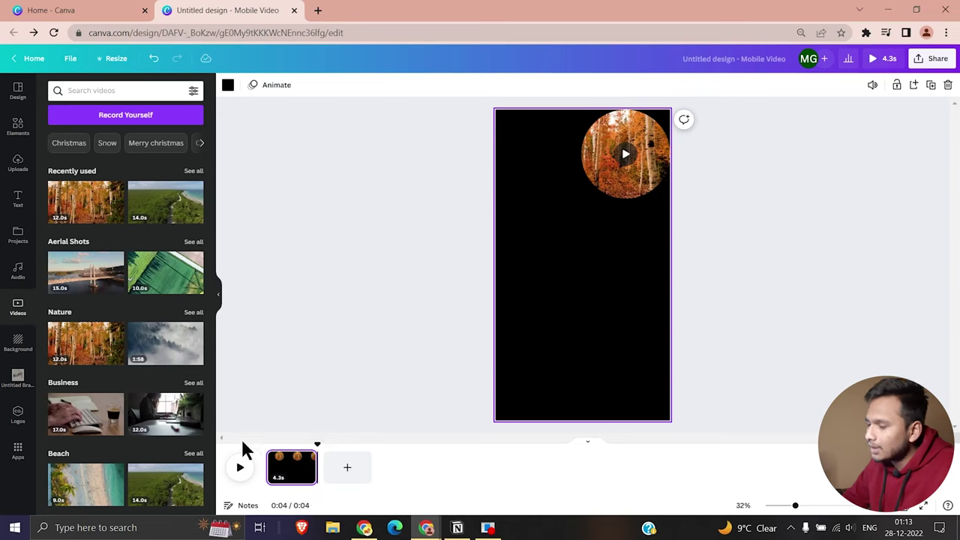
click(241, 469)
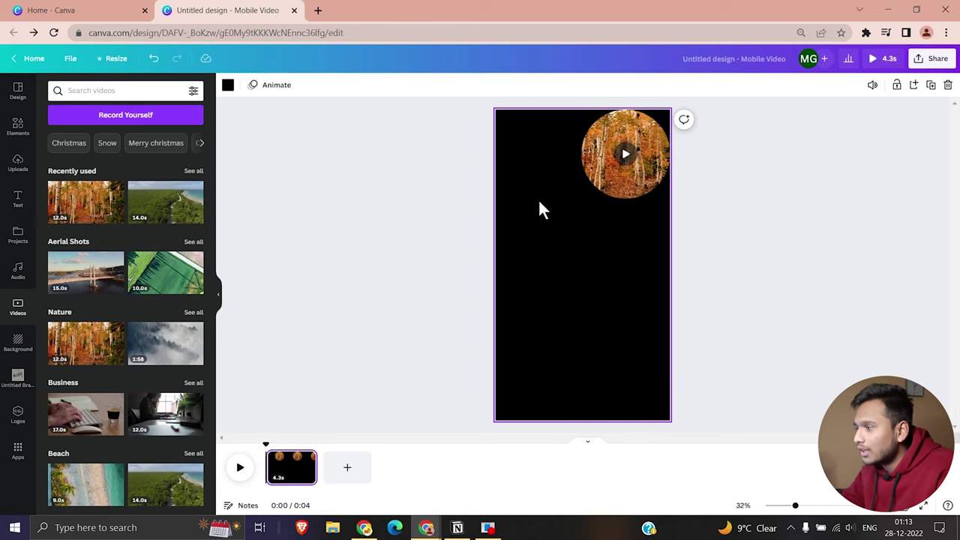
Add a circle shape slightly larger than the framed video and move the video down to overlap its upper part
click(18, 126)
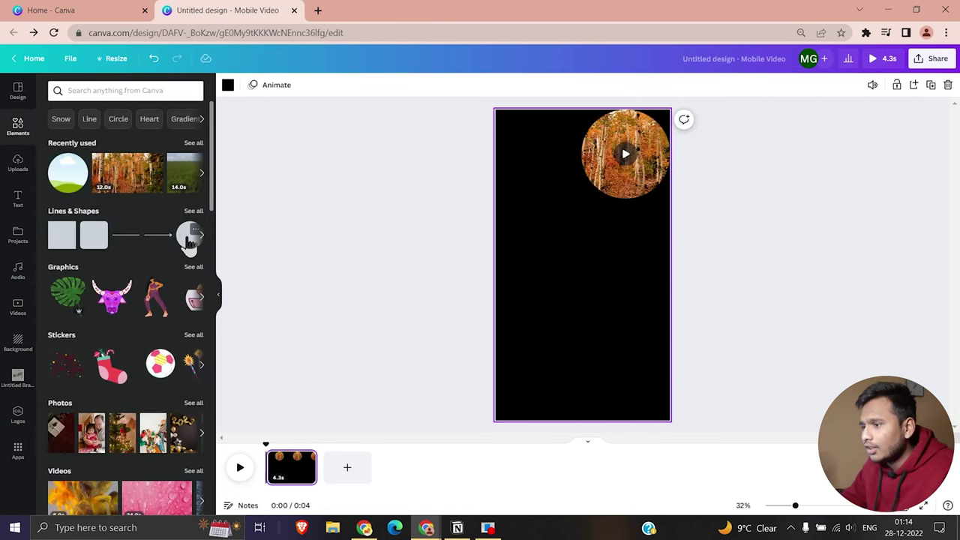
click(189, 240)
drag(608, 291, 660, 341)
drag(616, 171, 592, 234)
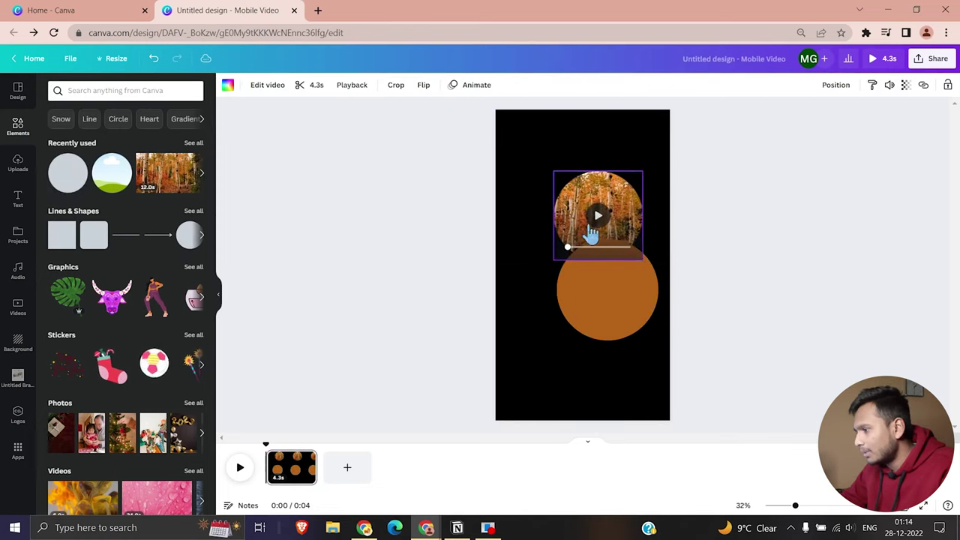
Send the brown circle backward behind the framed video and centre the video on it to form a ring
click(617, 309)
right_click(618, 311)
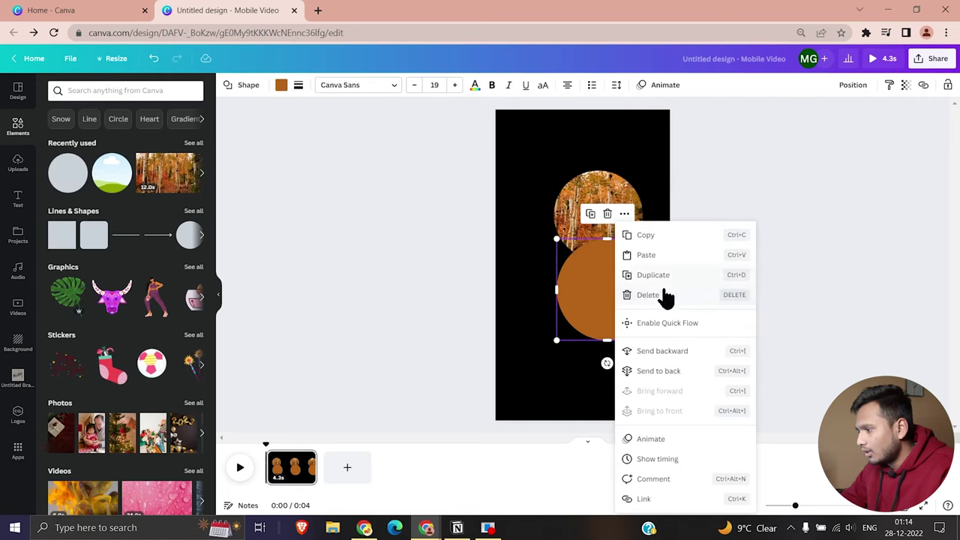
click(654, 350)
click(619, 225)
drag(620, 198, 624, 265)
click(621, 206)
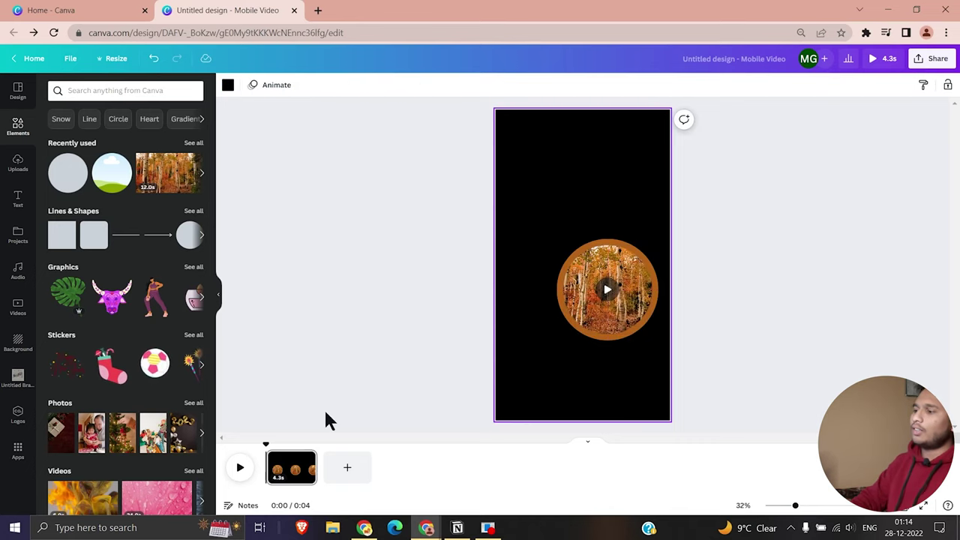
Play the page, recolor the circle behind the video to white, and deselect it
click(241, 473)
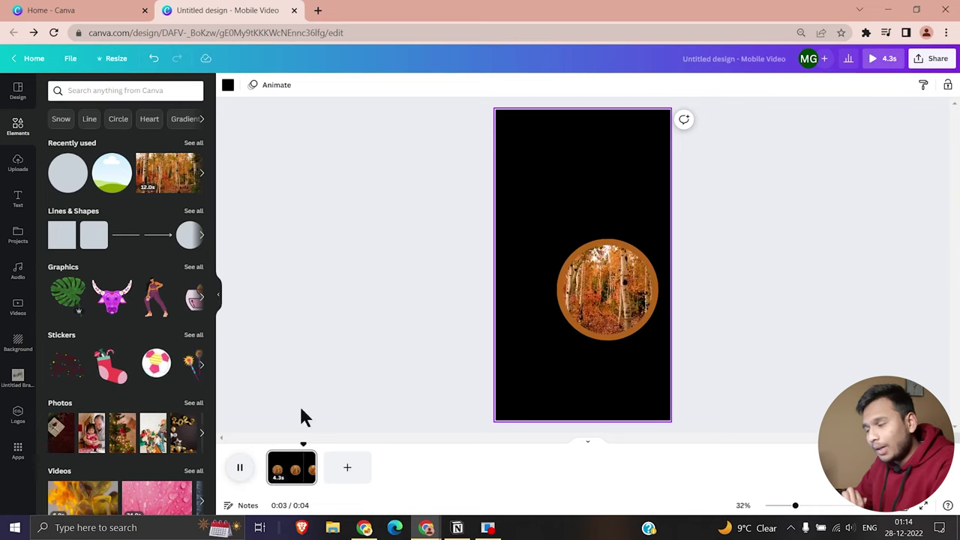
click(600, 338)
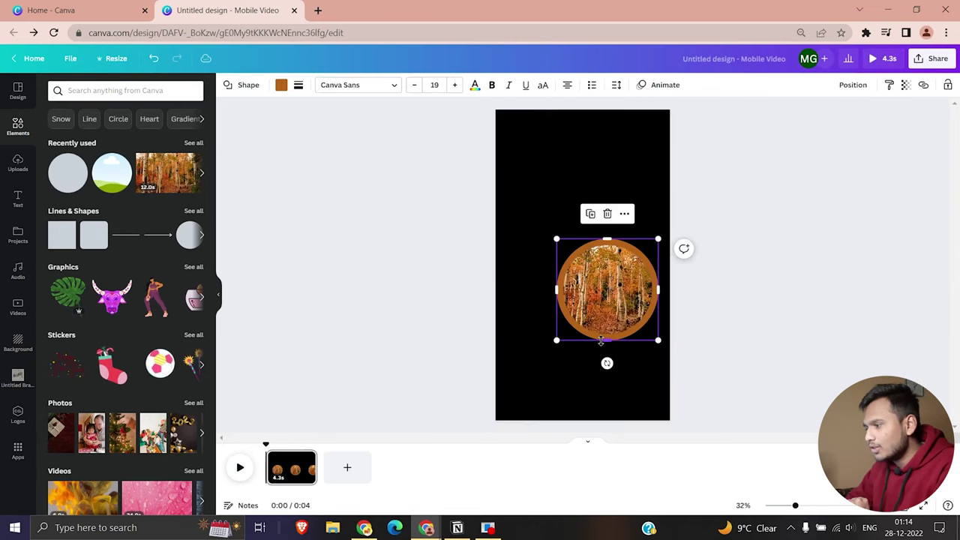
click(279, 86)
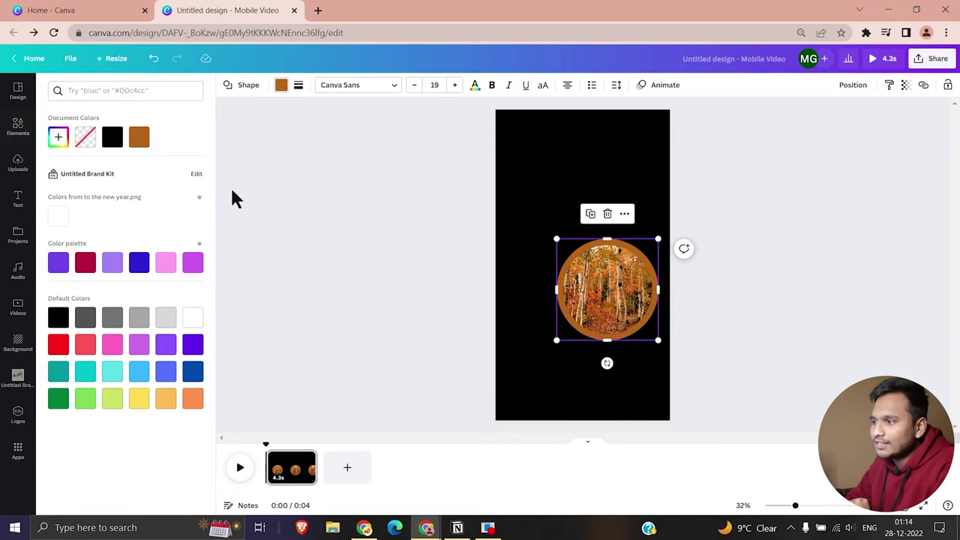
click(60, 219)
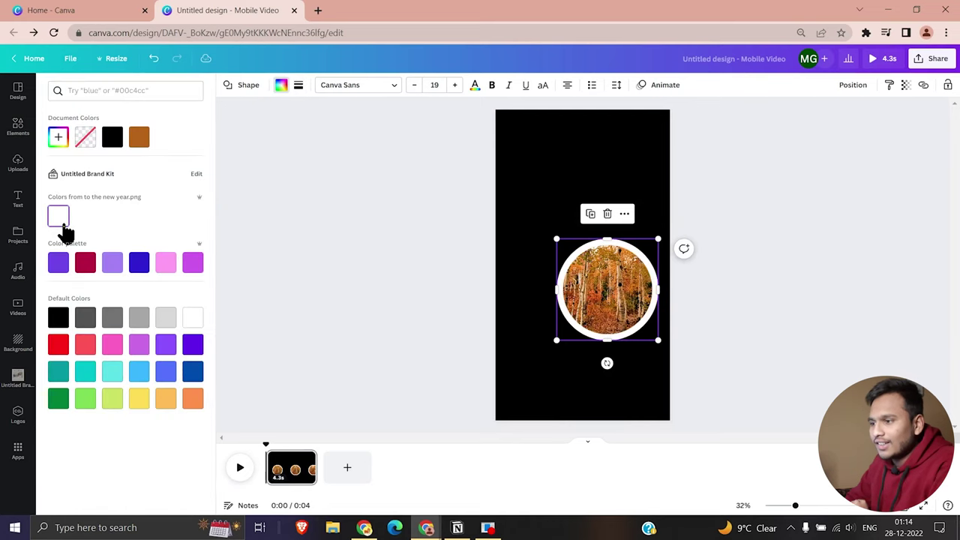
click(322, 253)
click(622, 190)
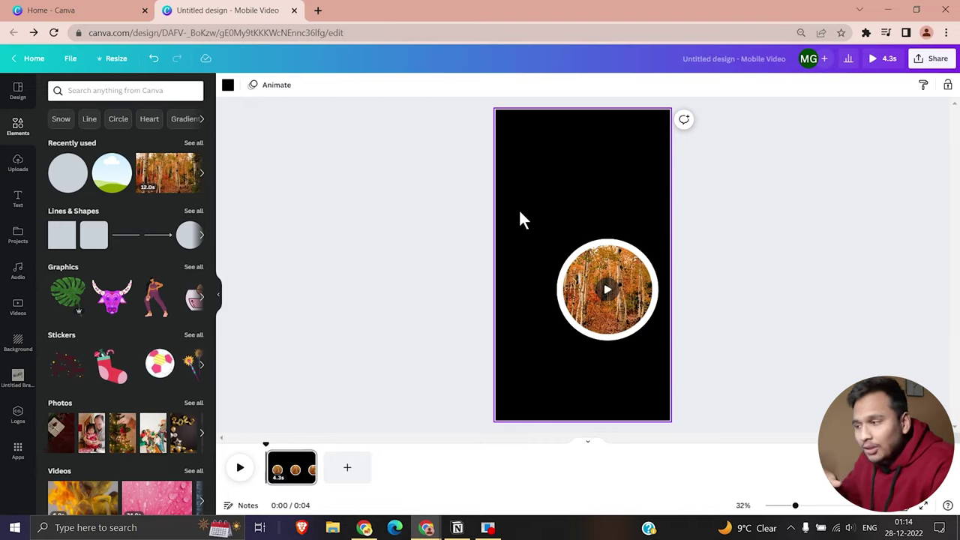
Add a blank second page after the page with the circular video
click(354, 475)
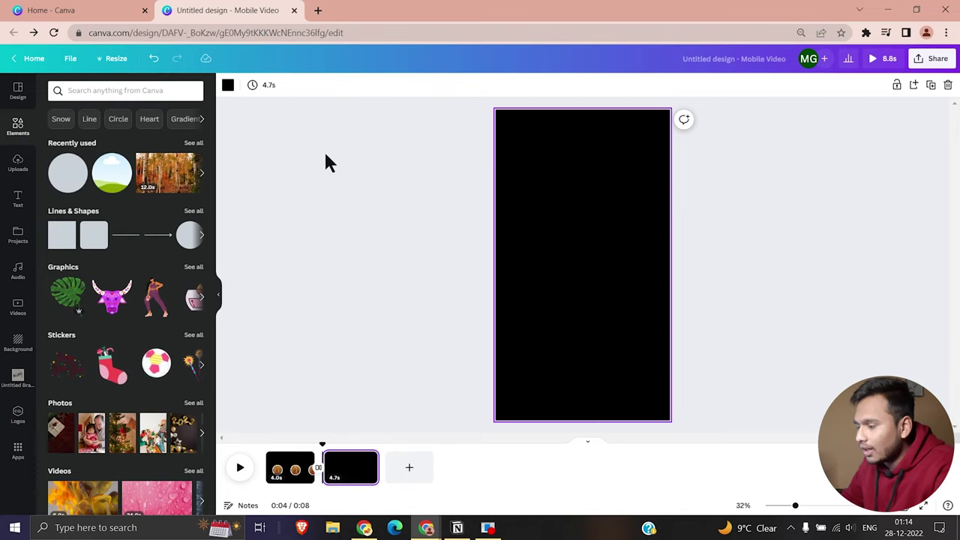
Leave the Yellow Pop Zine travel reel template and return to the full list of Mobile Video templates
click(266, 87)
click(266, 87)
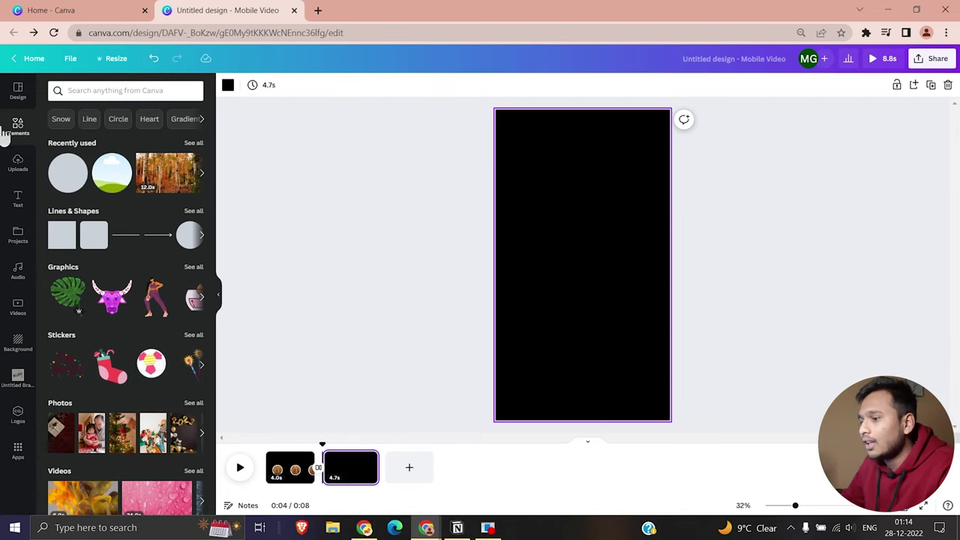
click(17, 96)
scroll(112, 337, down, 4)
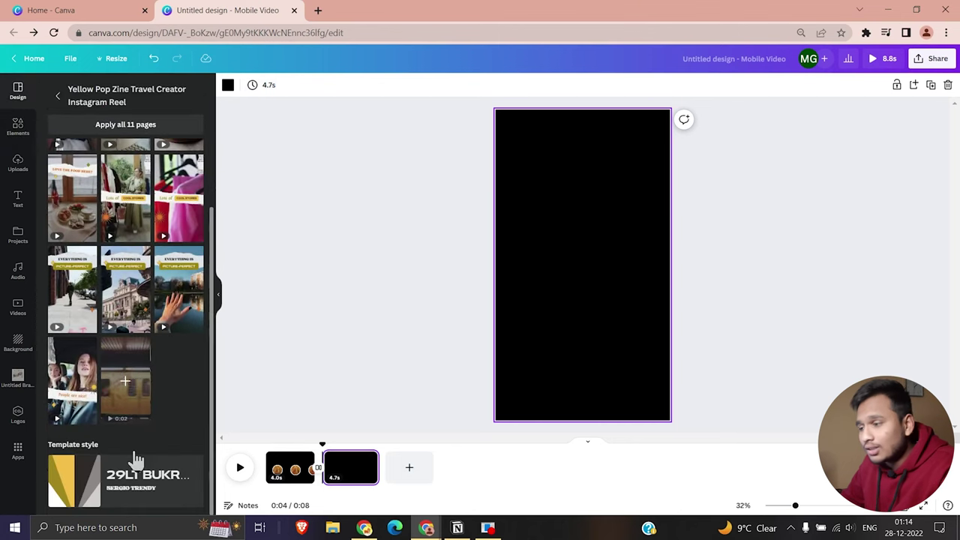
click(59, 97)
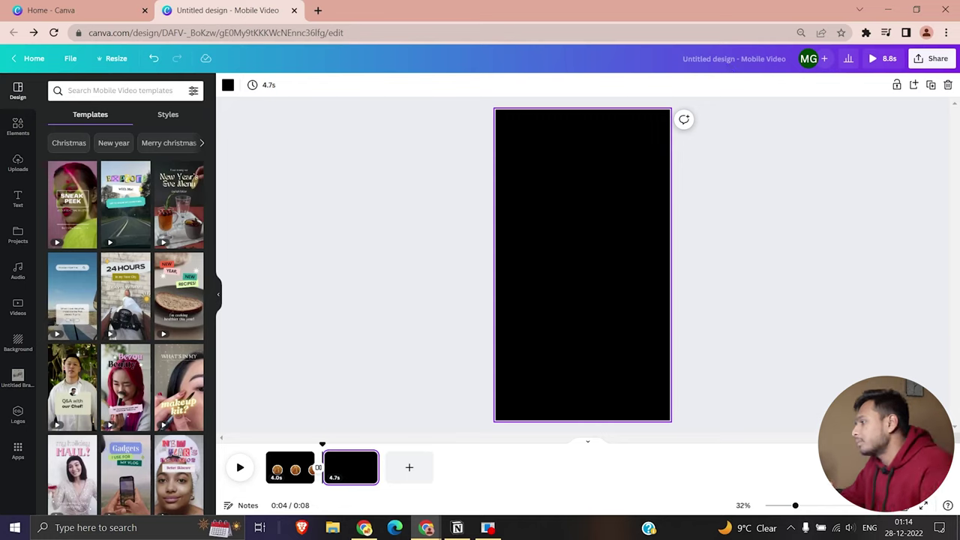
Add five more blank pages to the mobile video and enlarge the page view to 84%
double_click(913, 86)
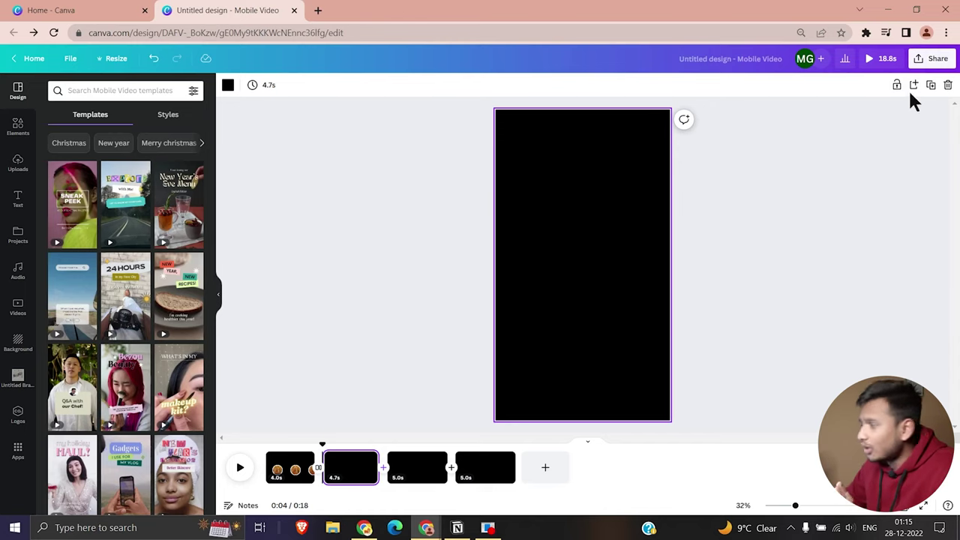
click(914, 87)
click(914, 86)
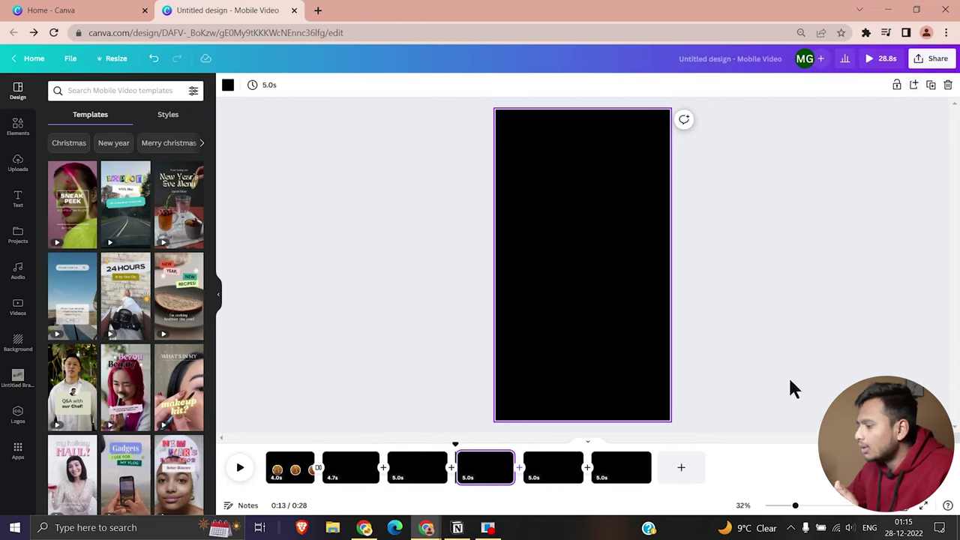
click(678, 478)
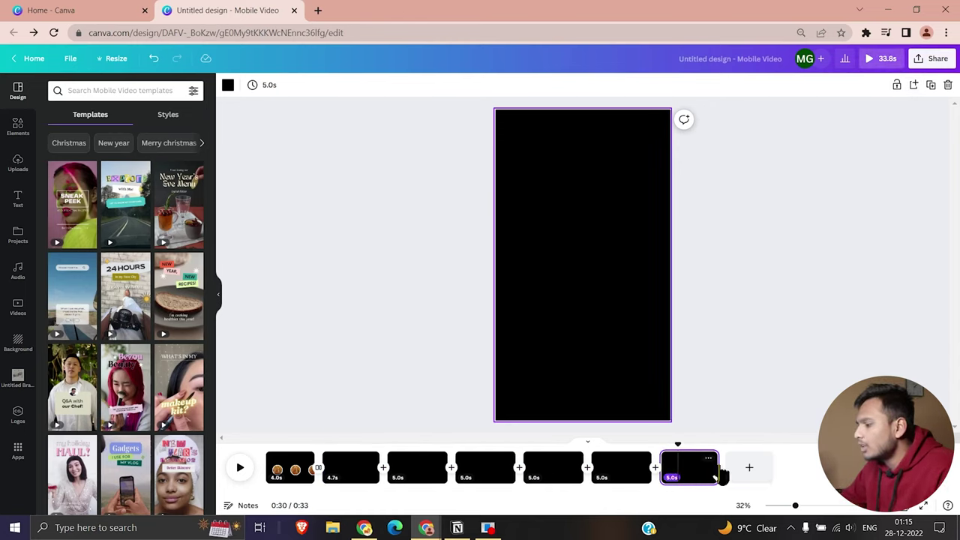
drag(795, 508, 820, 508)
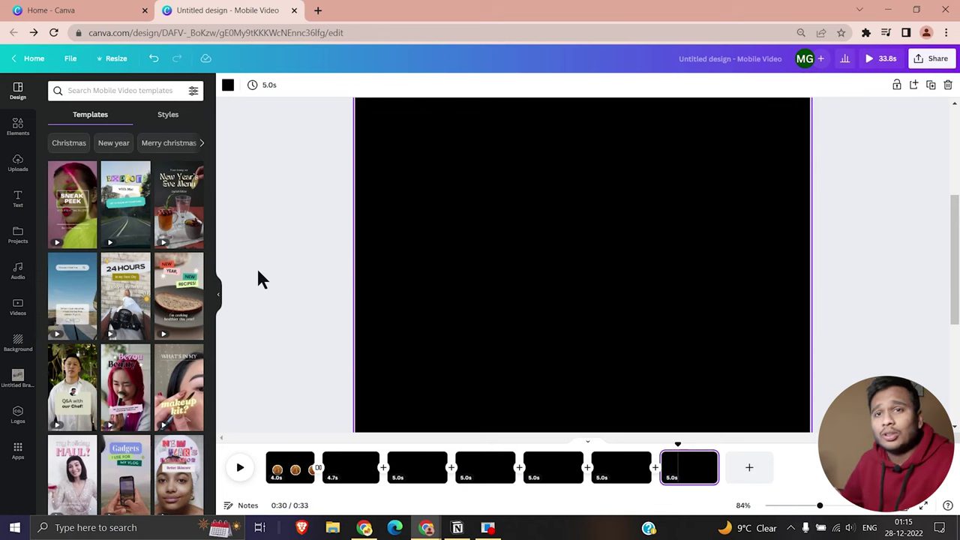
Switch from the mobile video design to the Canva home page
click(85, 10)
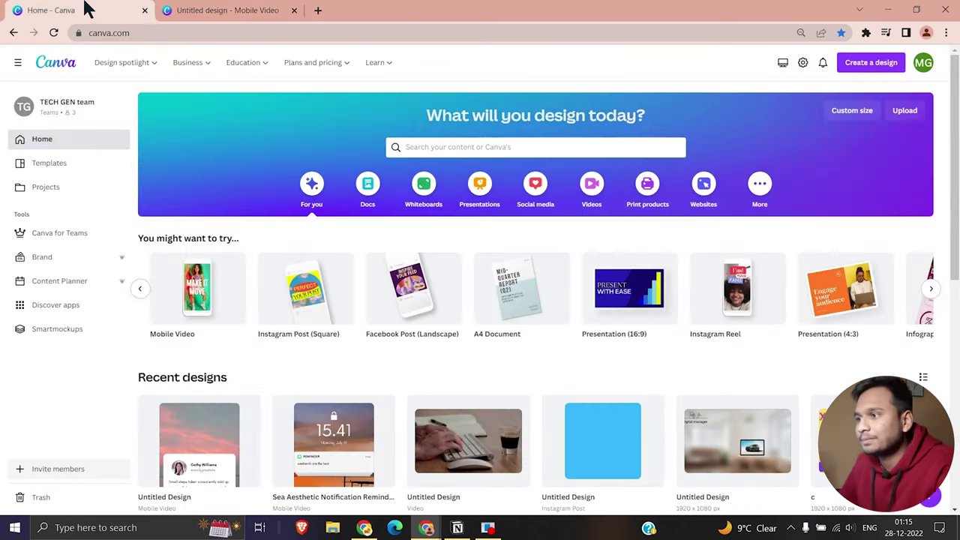